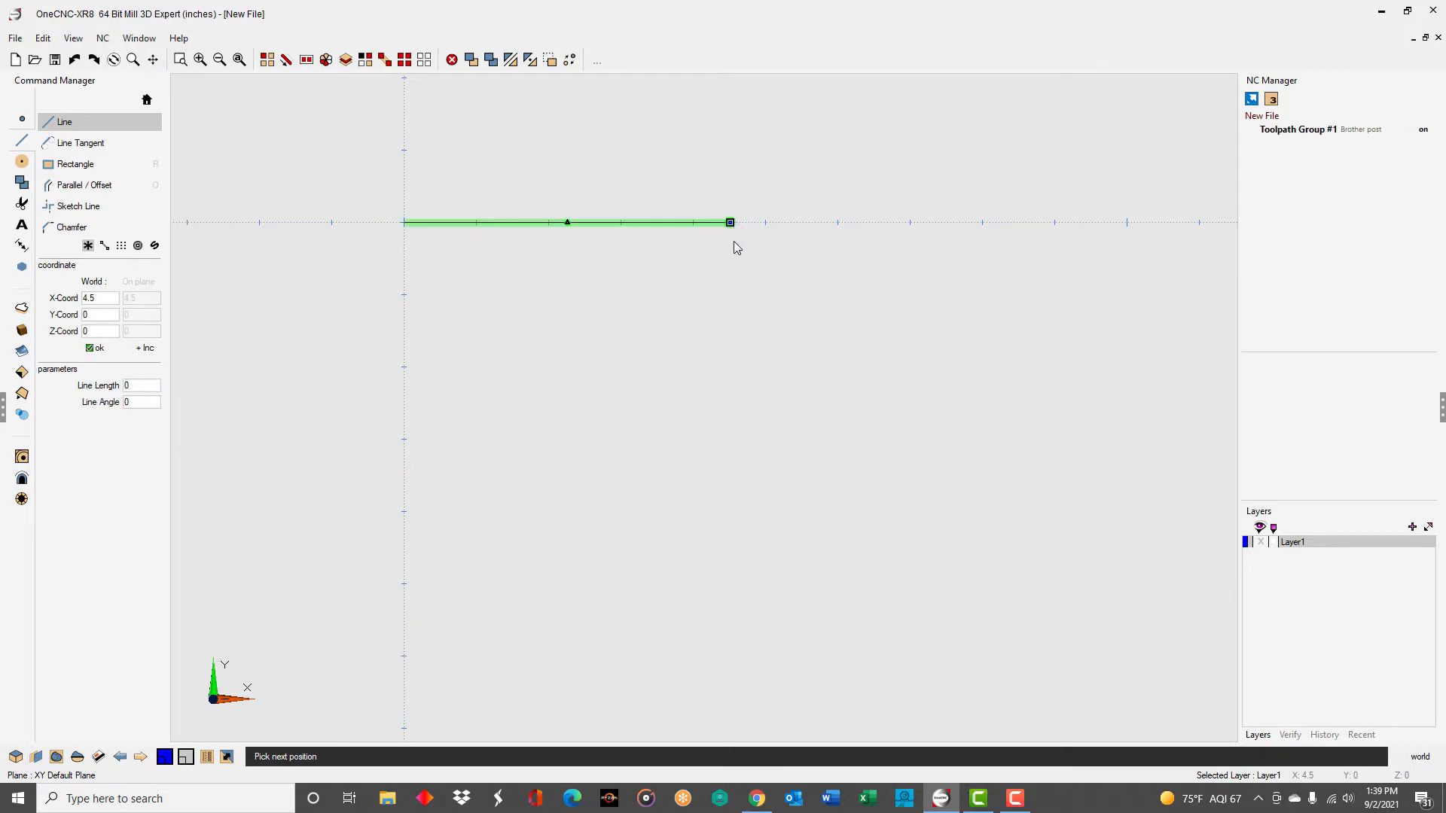
Continue the line from X4.5 Y0 through about (4.5, -1.75), (6, -1.75), (6, -3.75), (2.75, -3.75) and (0, -2), closing it at the origin
left_click(729, 350)
left_click(839, 350)
left_click(838, 349)
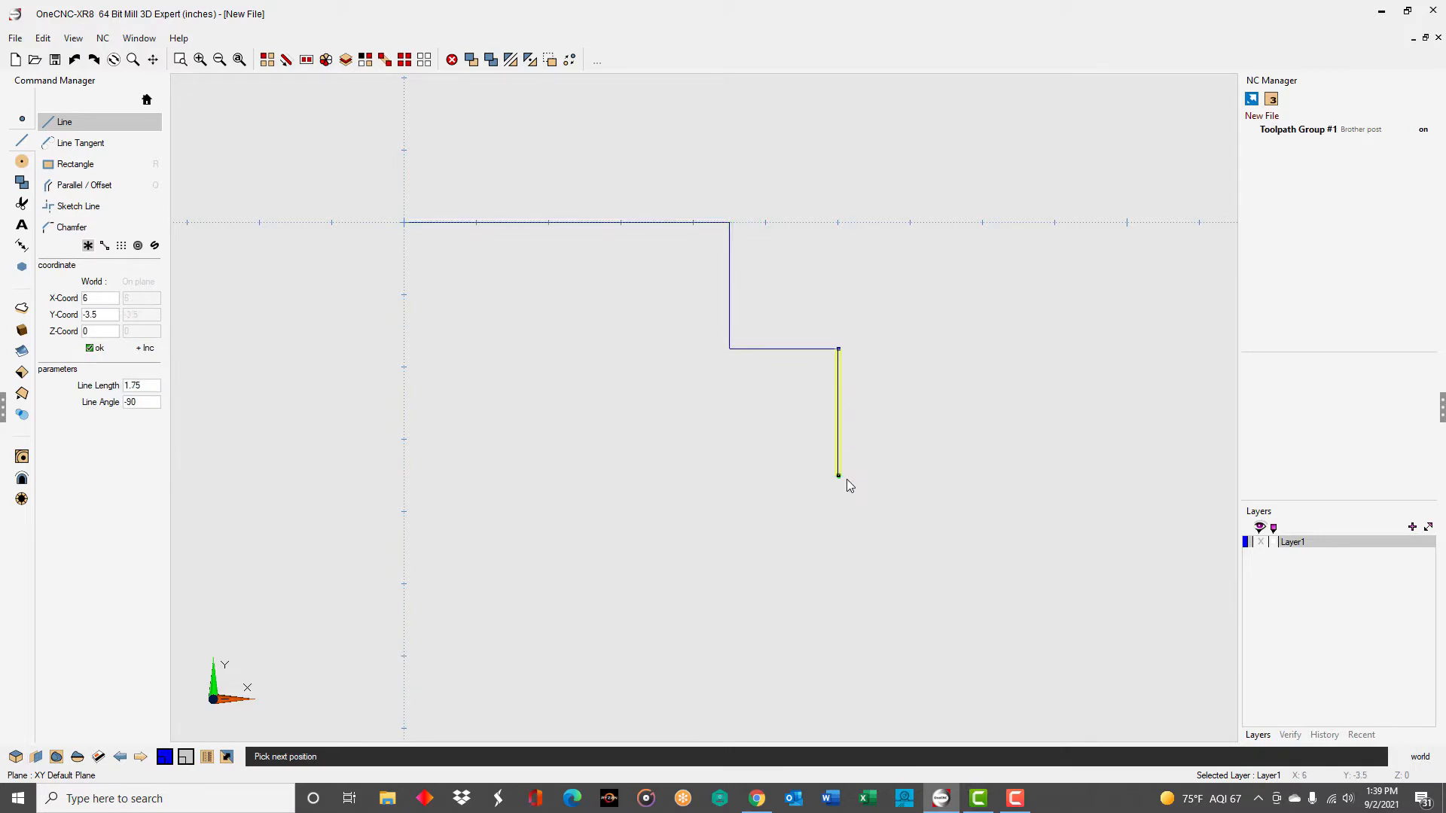
left_click(811, 496)
left_click(603, 494)
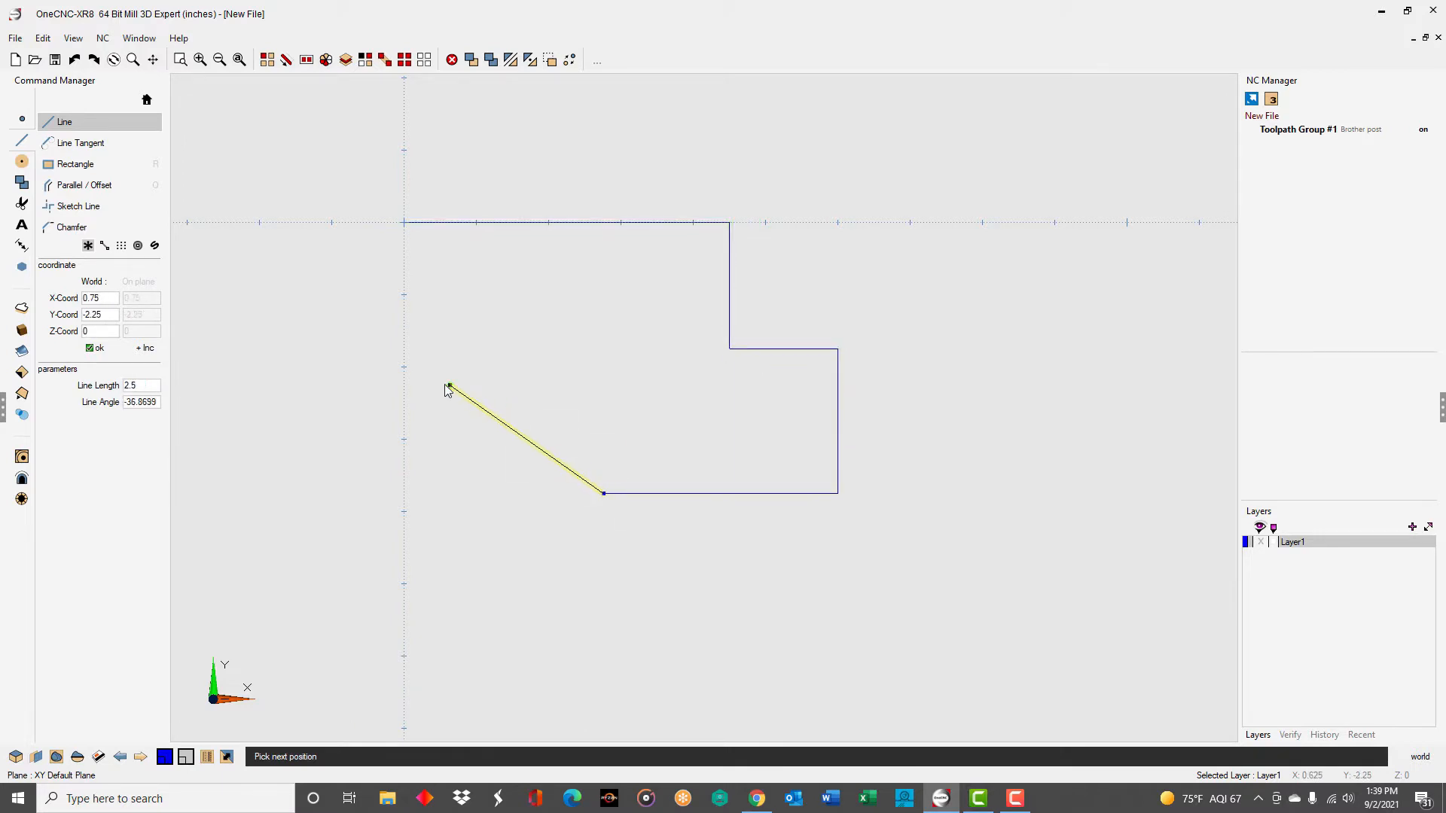
left_click(403, 367)
left_click(404, 222)
right_click(422, 256)
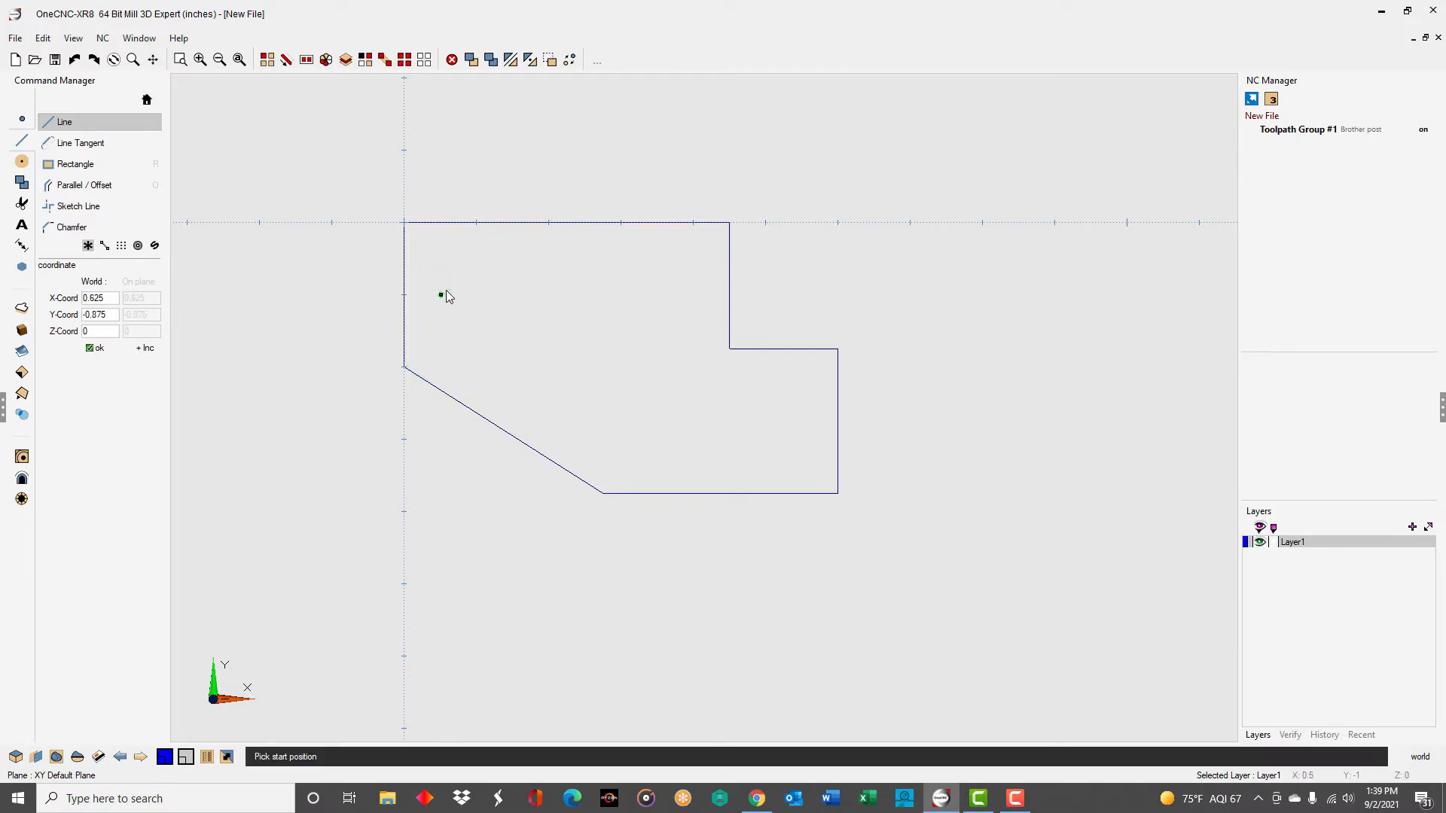
Extrude the closed outline downward as a curve extrusion with 0 taper angle and a height of about -3.125
middle_click_drag(444, 298, 355, 200)
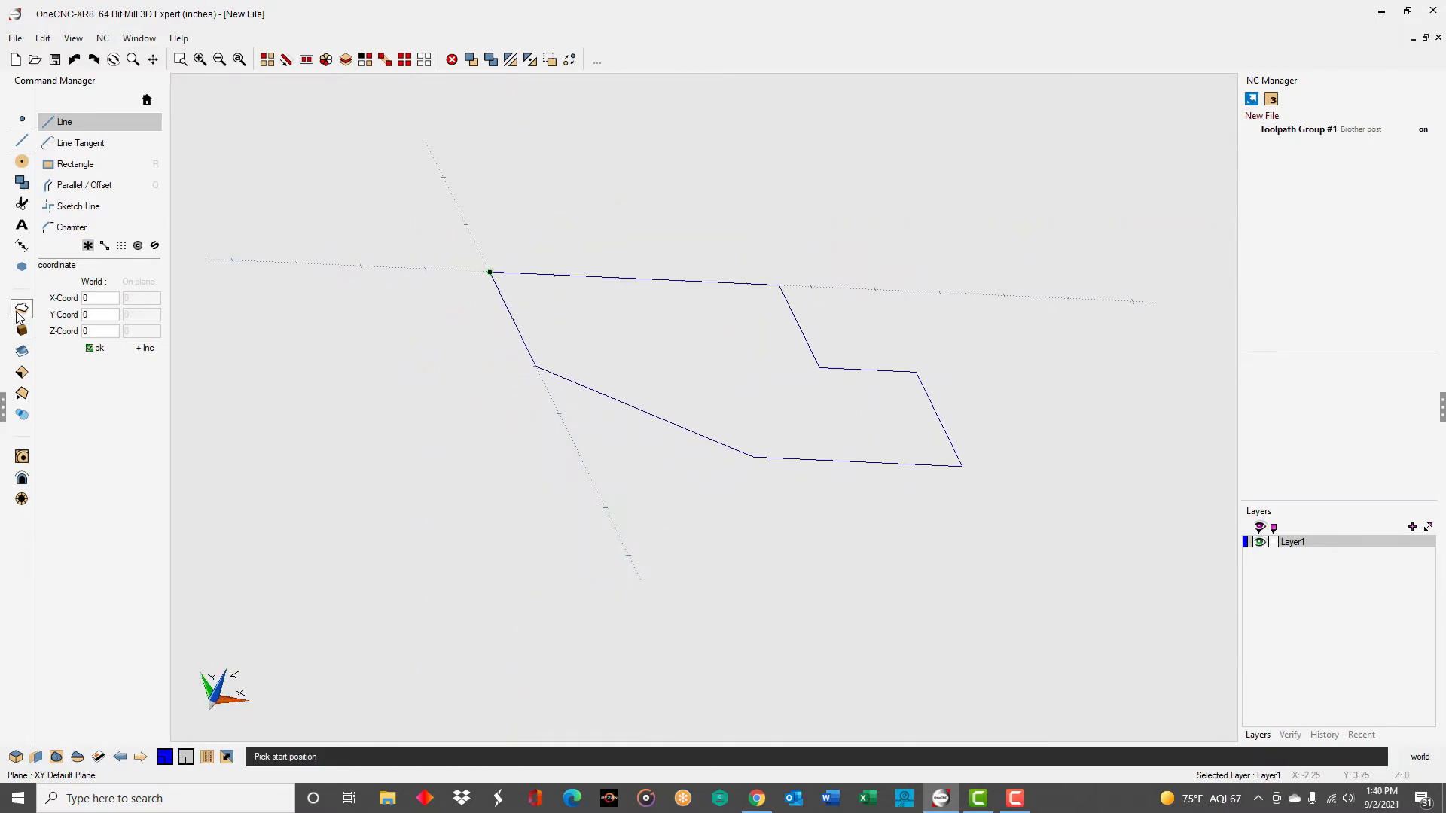
left_click(22, 330)
left_click(83, 177)
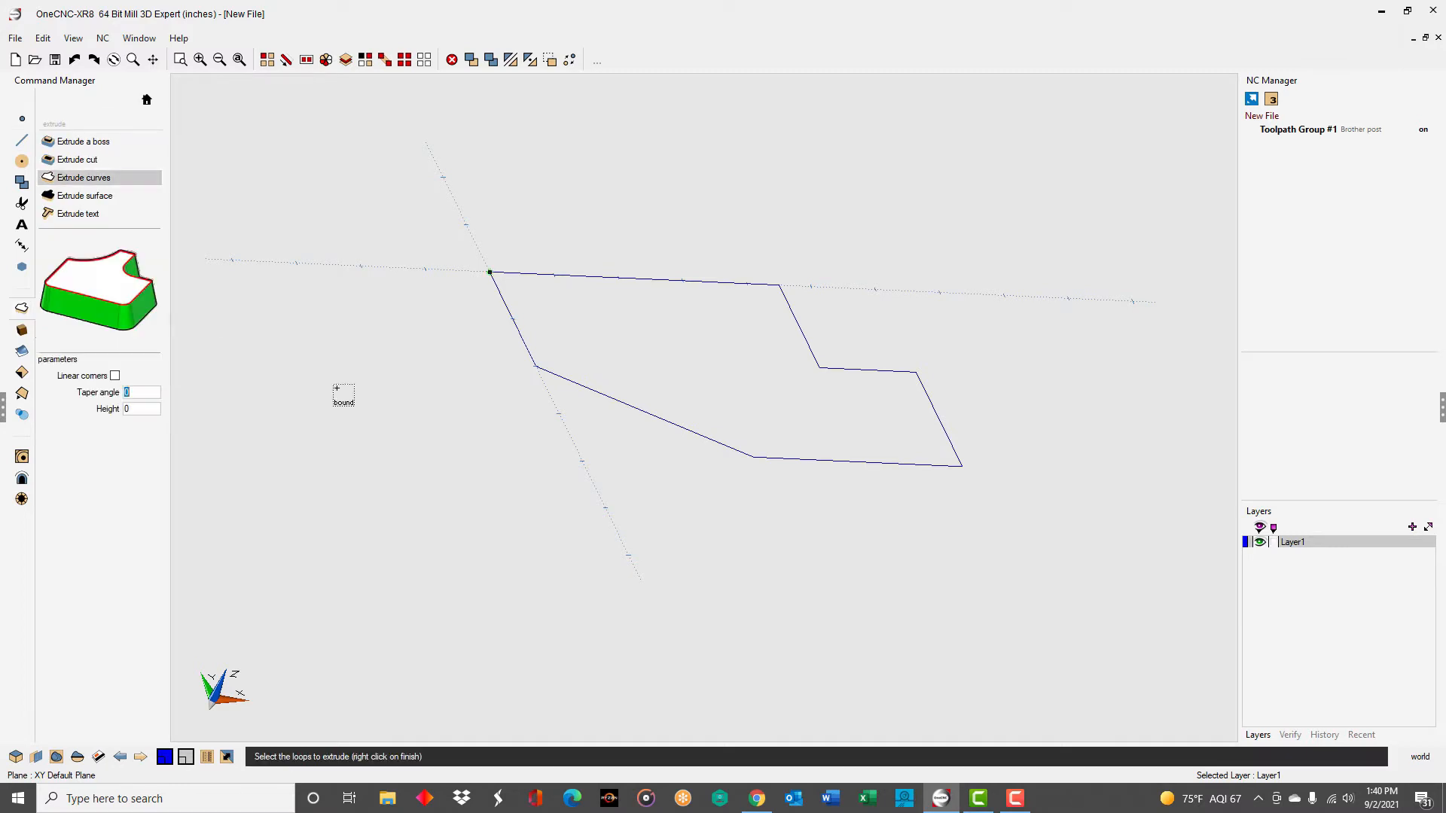
left_click(530, 363)
left_click(484, 472)
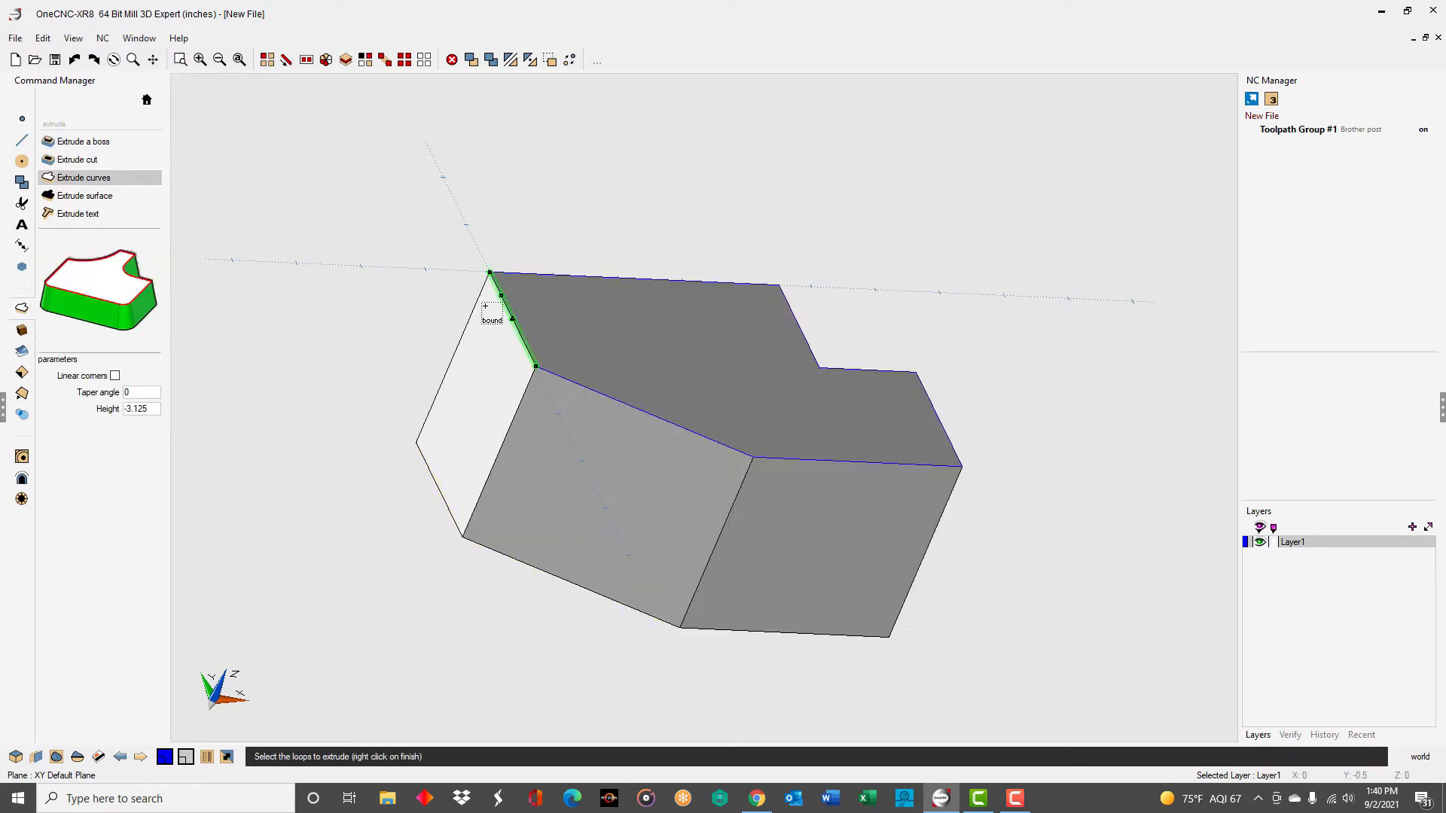
Try shelling the solid inwards with a 0.1 wall thickness and the long side face as the opening, and undo it
middle_click_drag(507, 414, 642, 399)
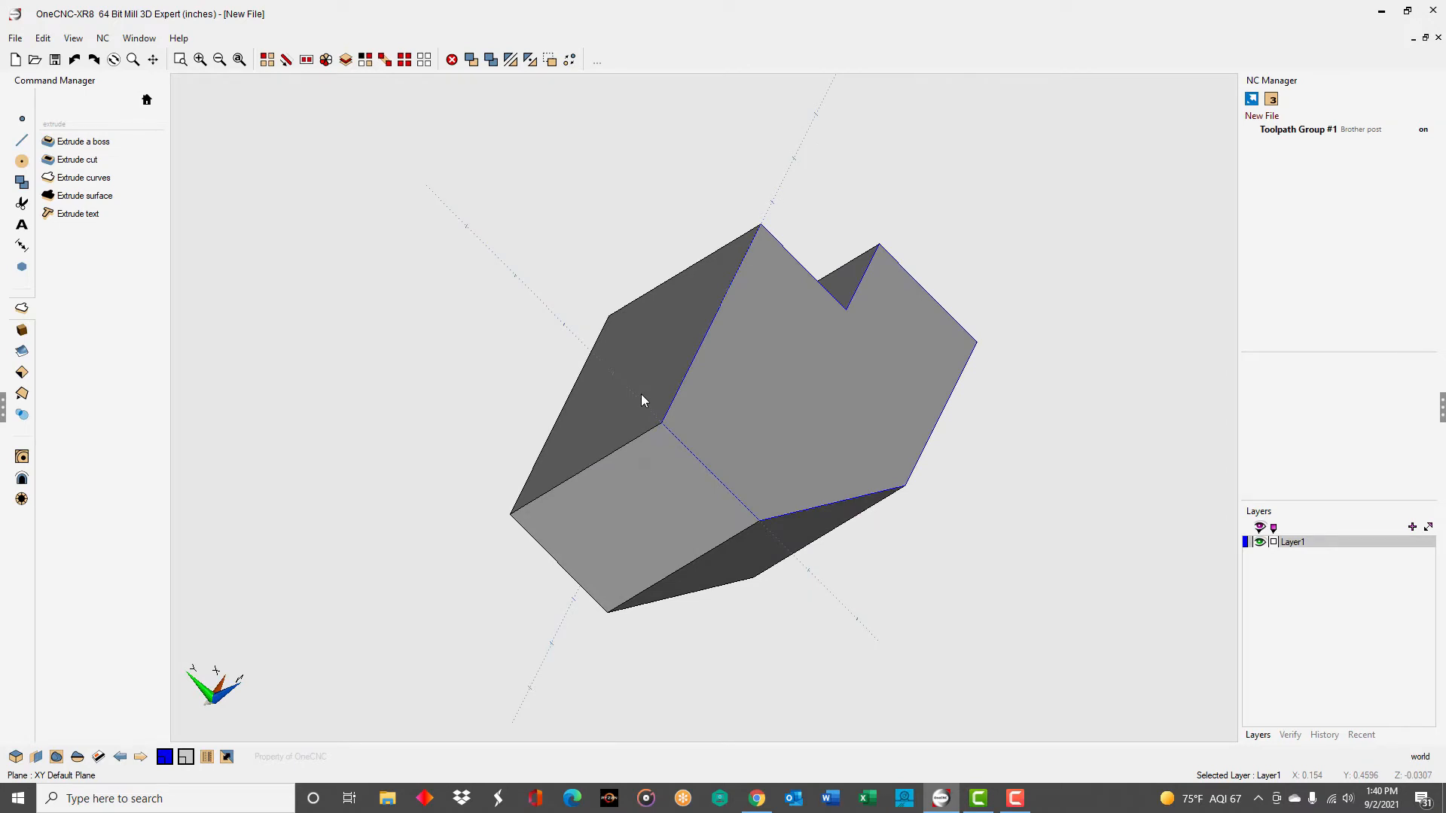
left_click(22, 394)
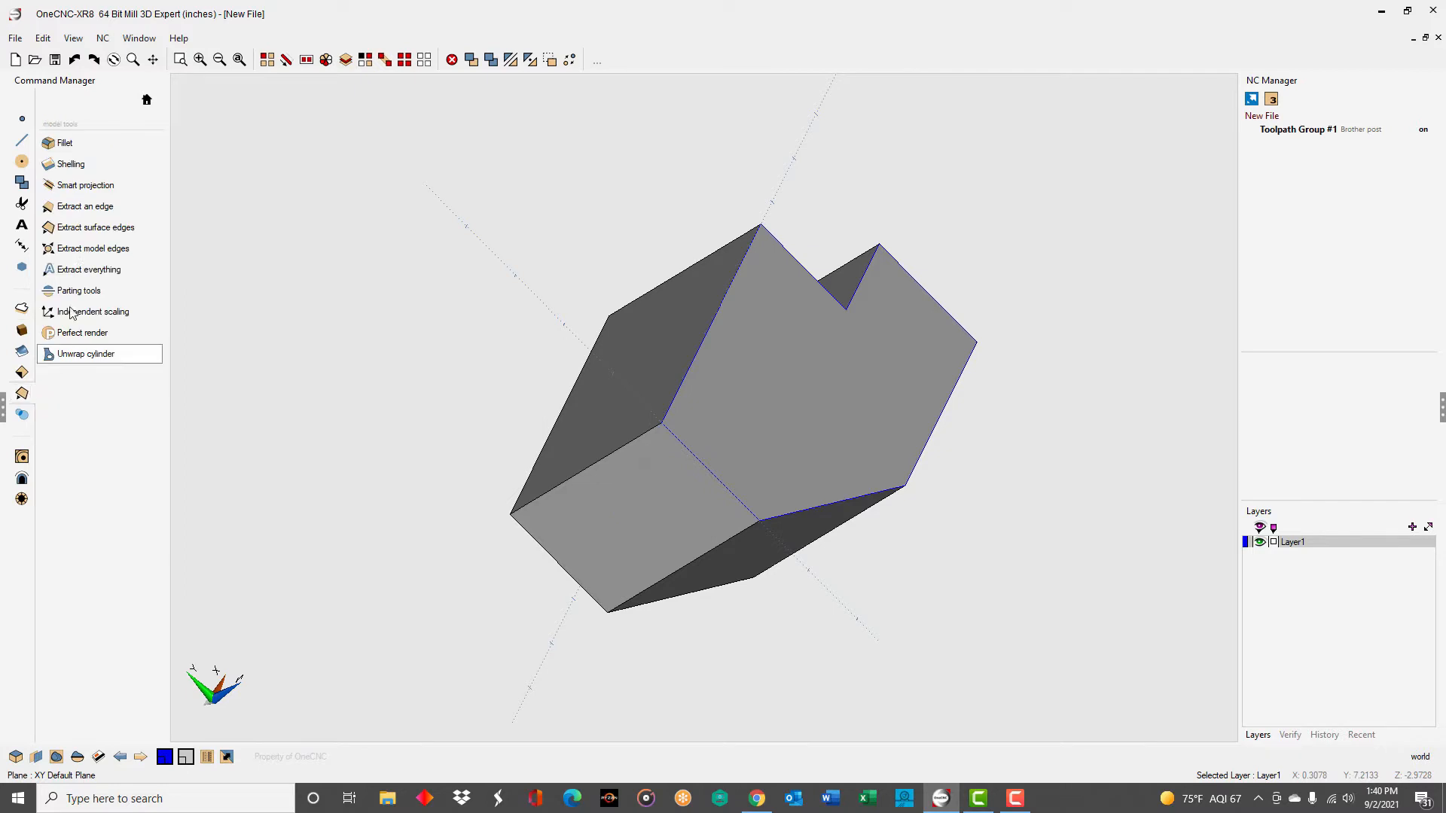
left_click(78, 165)
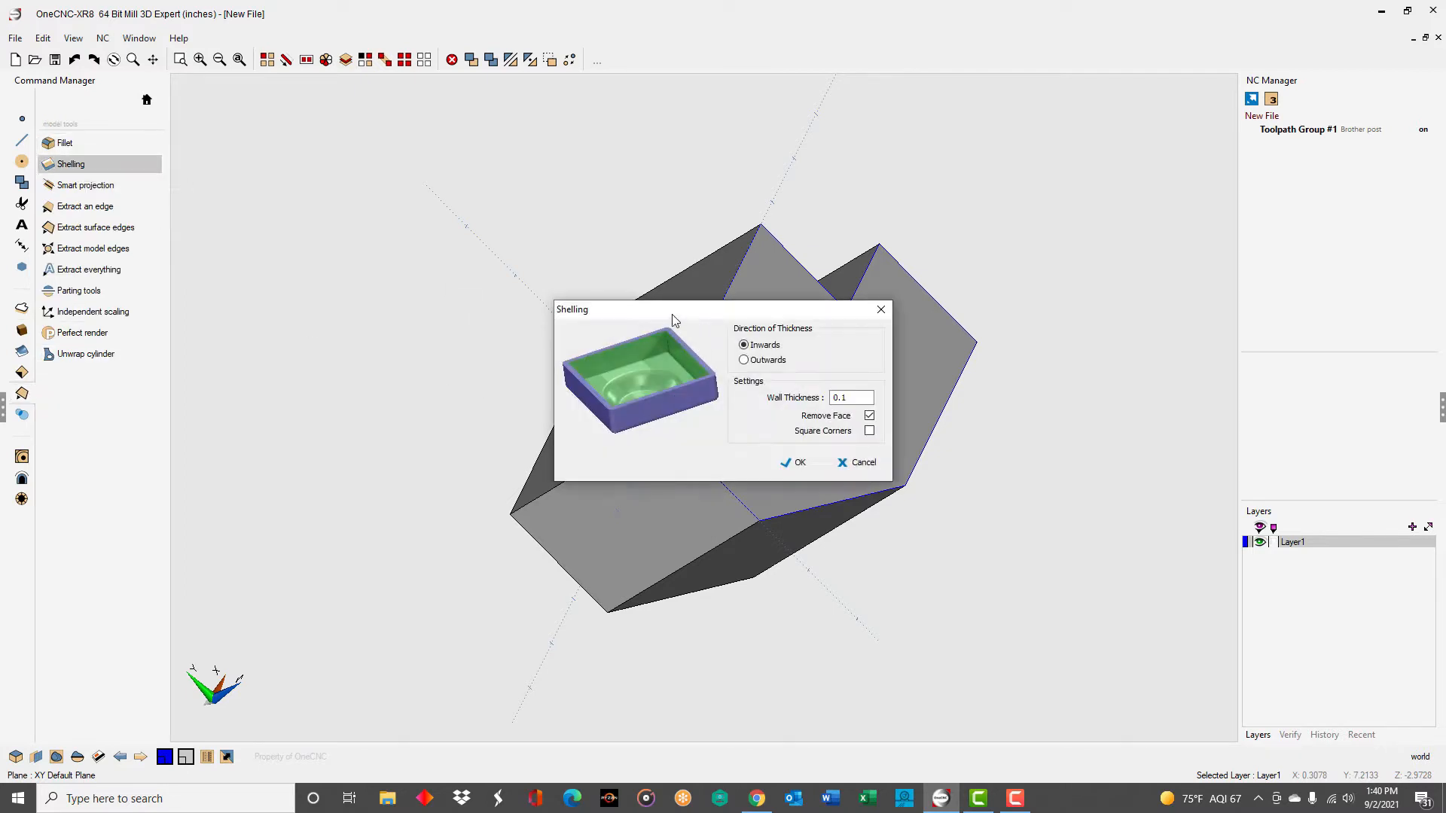
left_click_drag(691, 320, 320, 102)
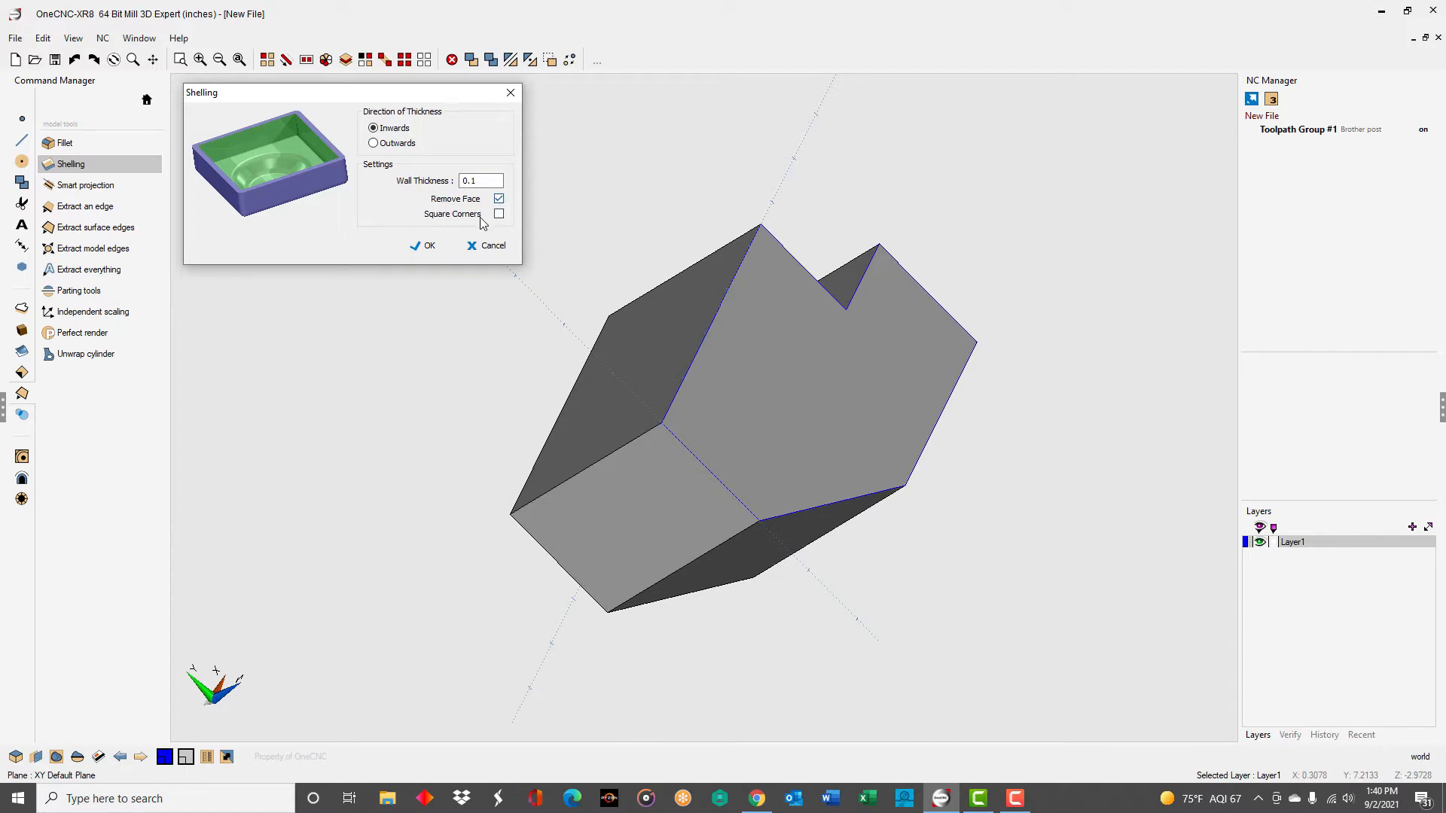
left_click(426, 245)
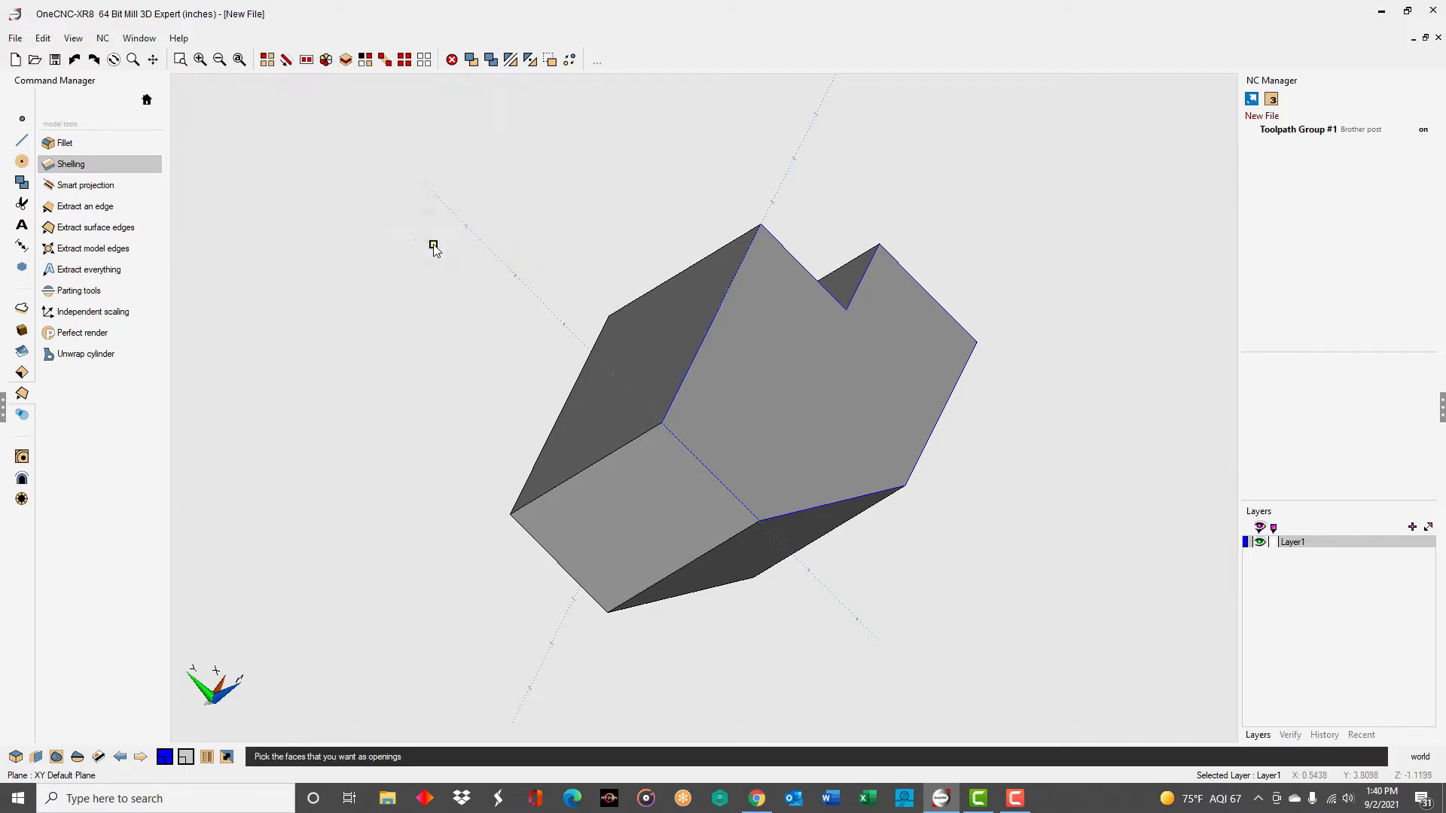
left_click(632, 337)
middle_click_drag(509, 364, 494, 389)
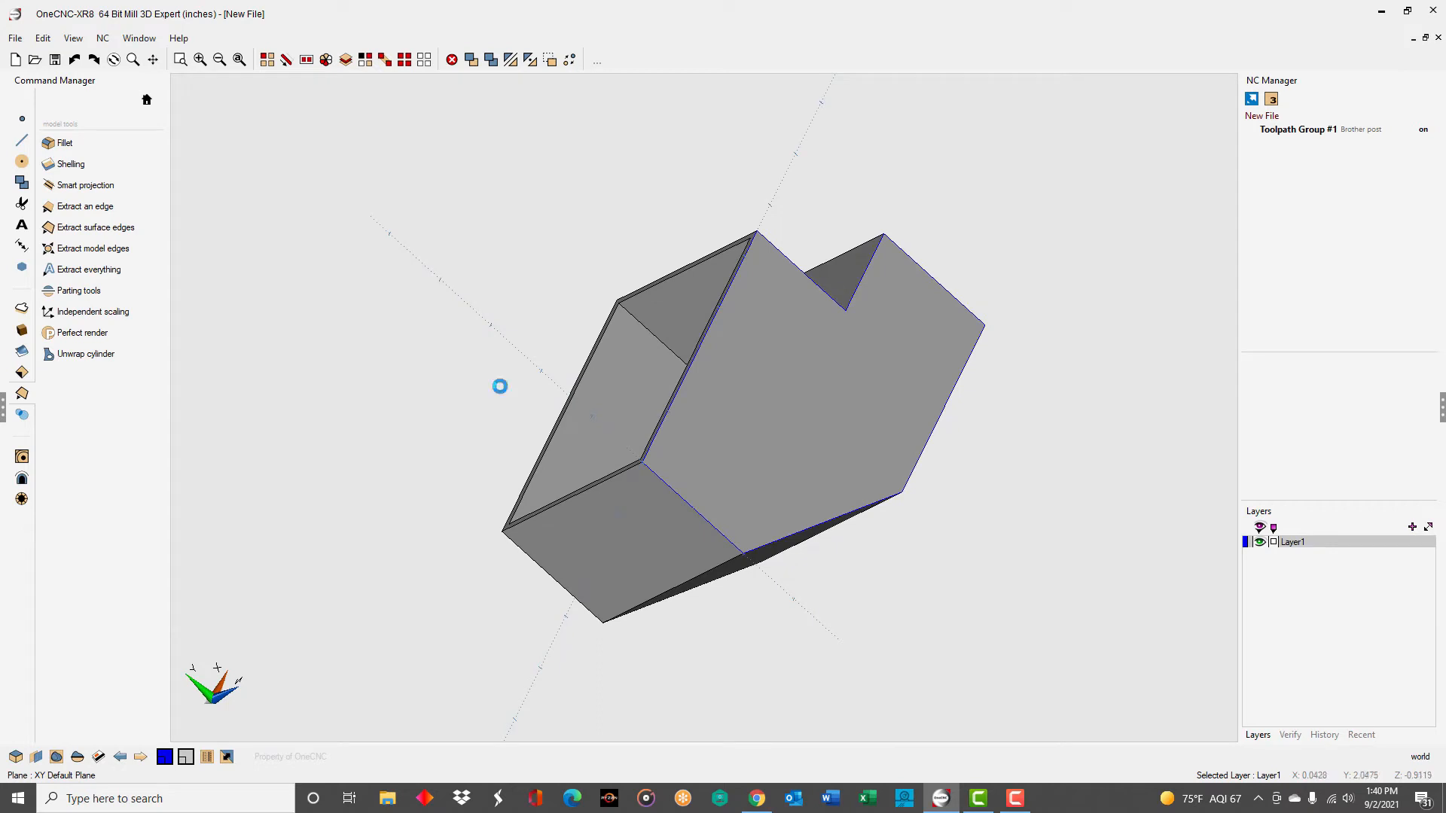
key("ctrl+z")
Shell the solid inwards, removing the large face bounded by the sketched outline as the opening
left_click(115, 167)
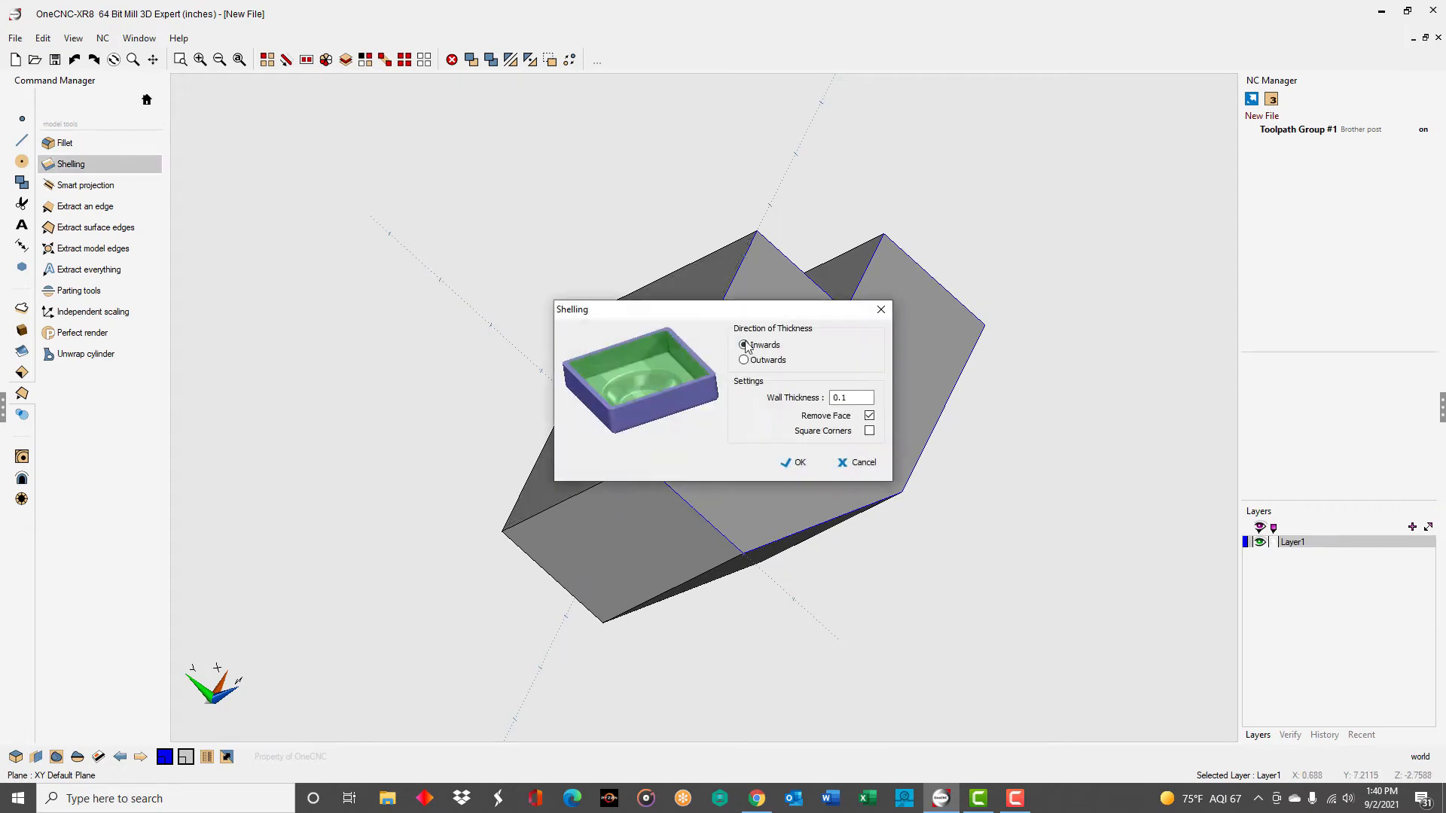
double_click(824, 399)
left_click(798, 464)
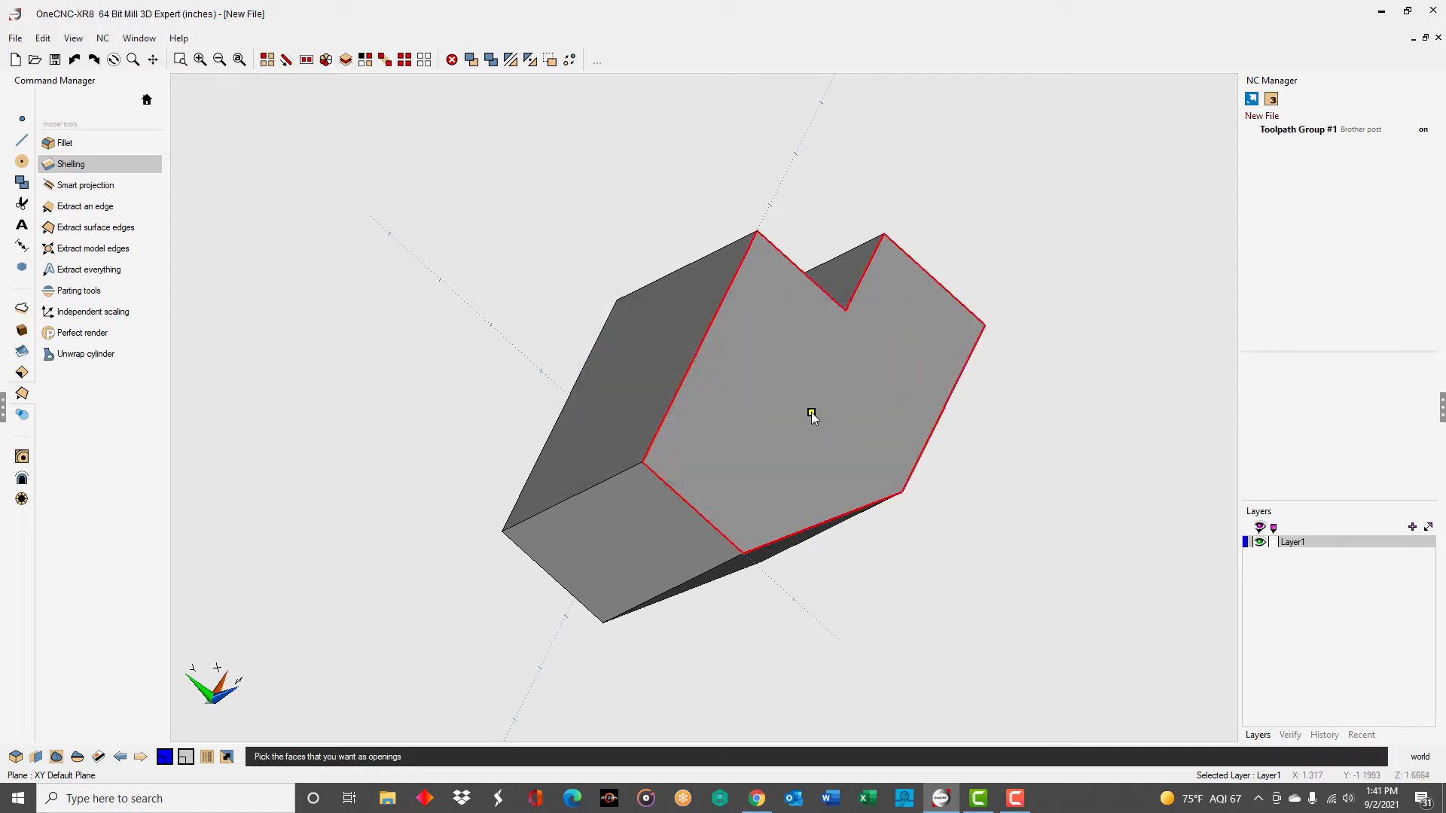
left_click(811, 412)
right_click(987, 531)
Split the shelled model at Z height -0.75 with a separation space of 2 using the parting tools
middle_click_drag(971, 544, 775, 487)
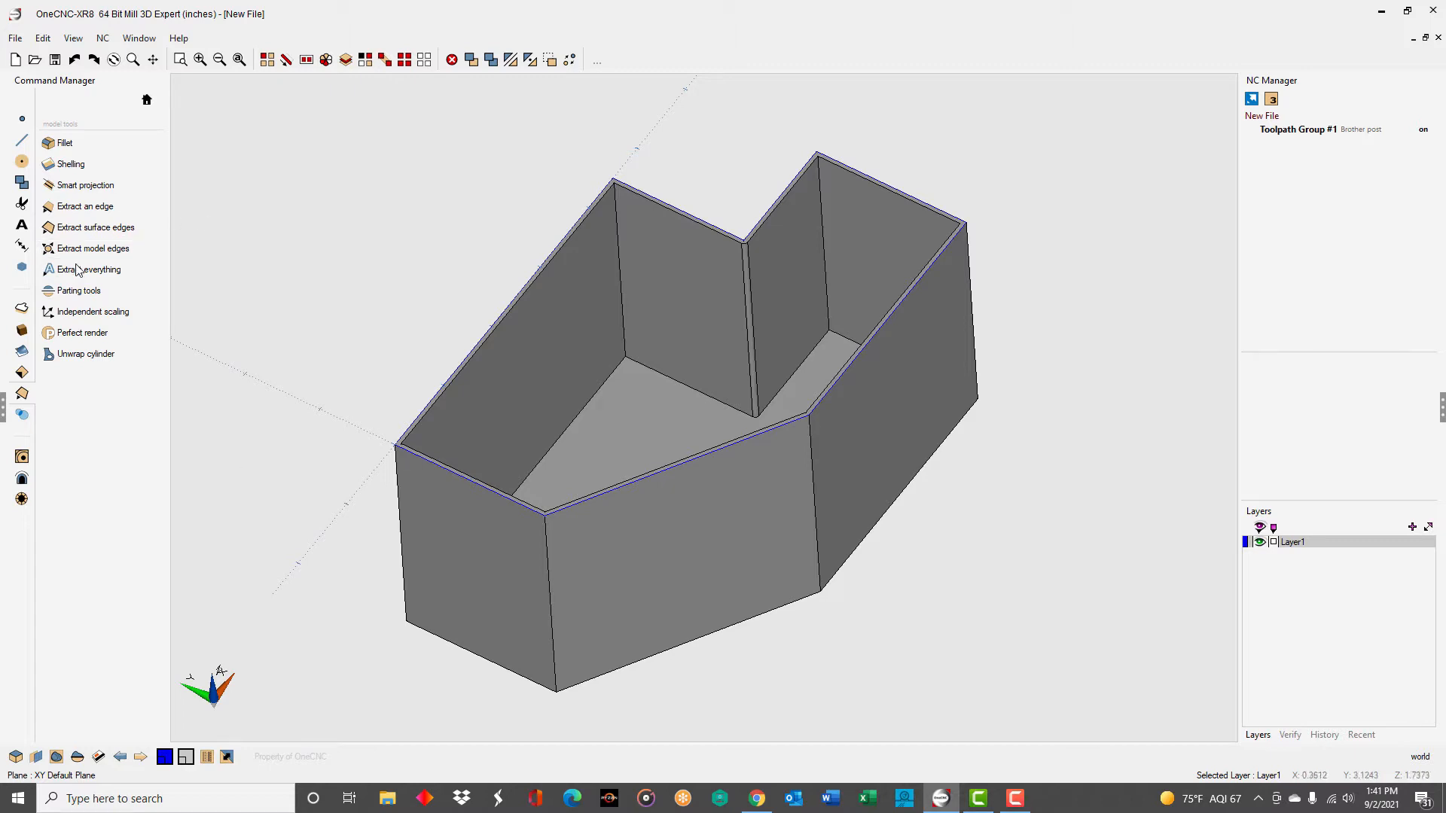
left_click(83, 290)
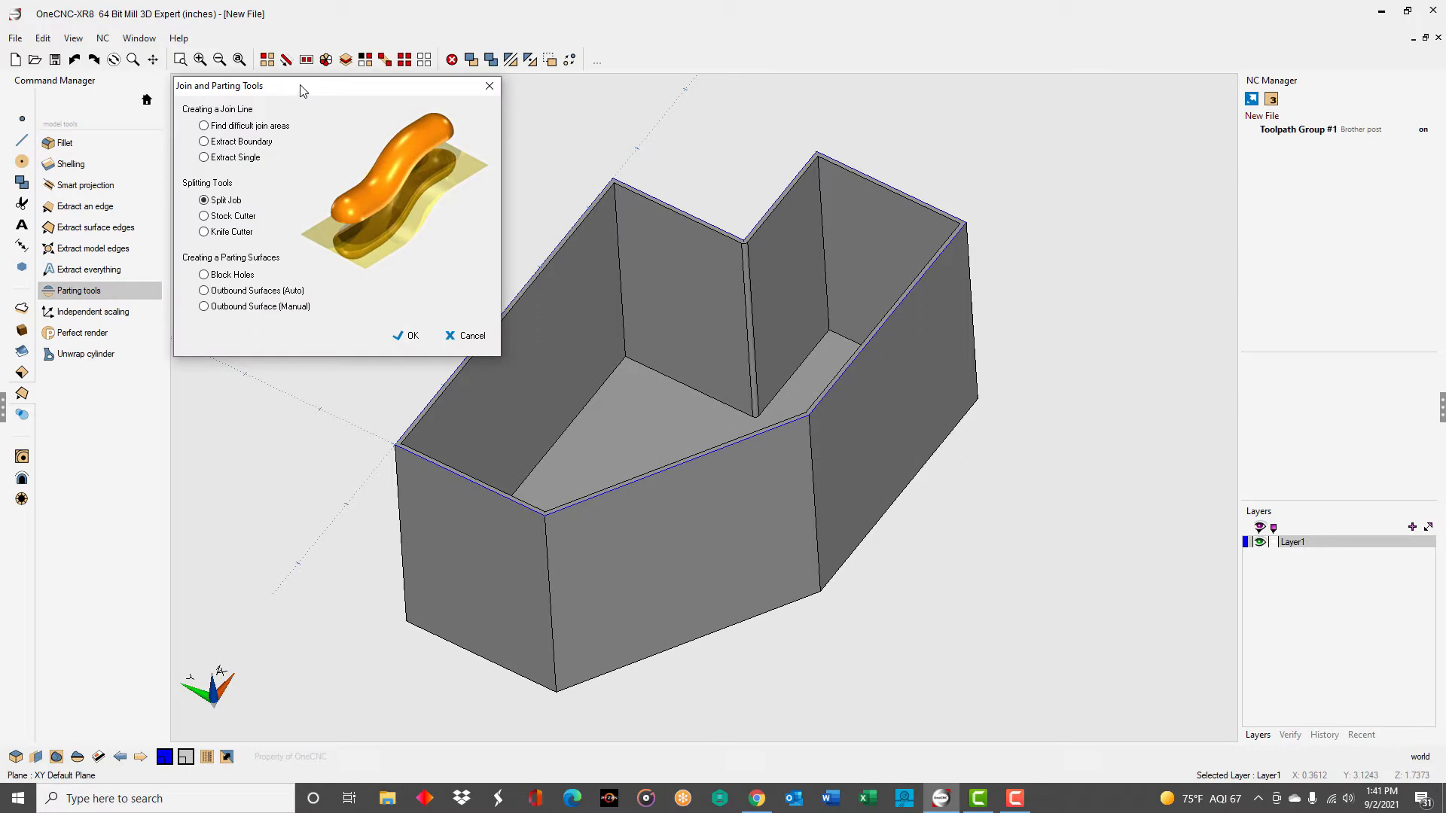
left_click(410, 336)
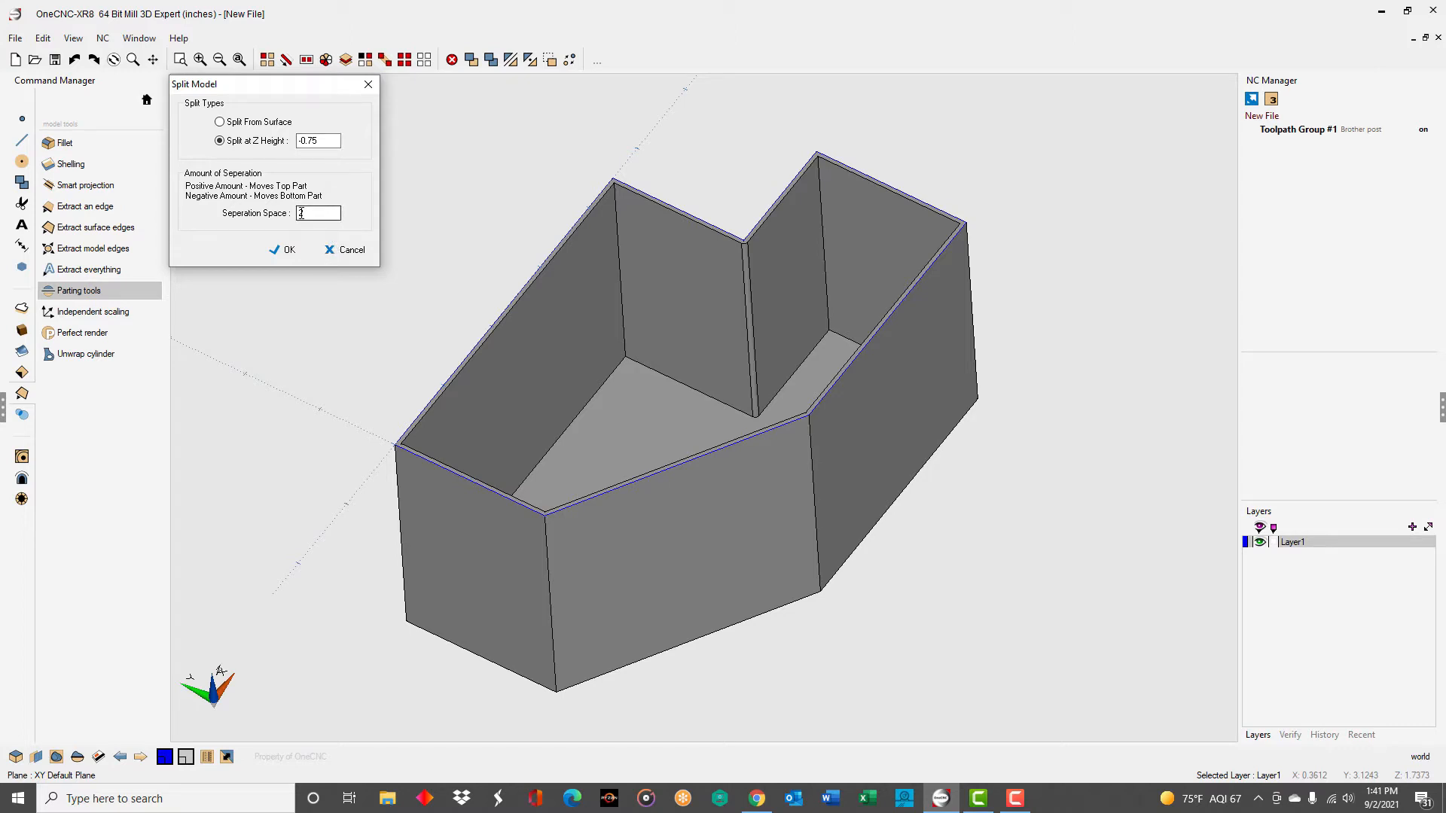
left_click(286, 249)
scroll(509, 391, "down", 1)
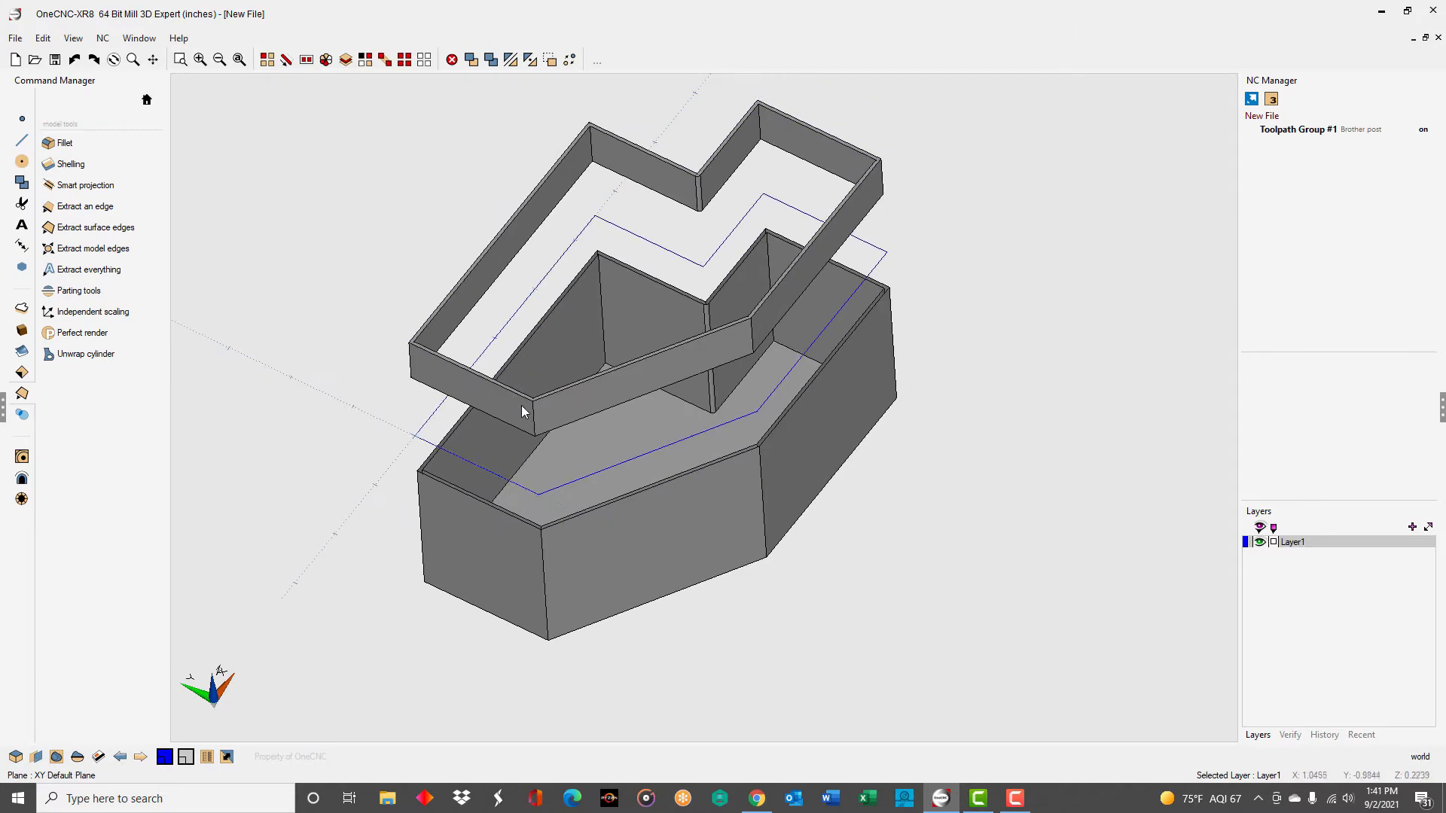
Change the color of the lower part's inner floor face to green, keeping it on Layer1, and clear the selection
middle_click_drag(572, 423, 635, 445)
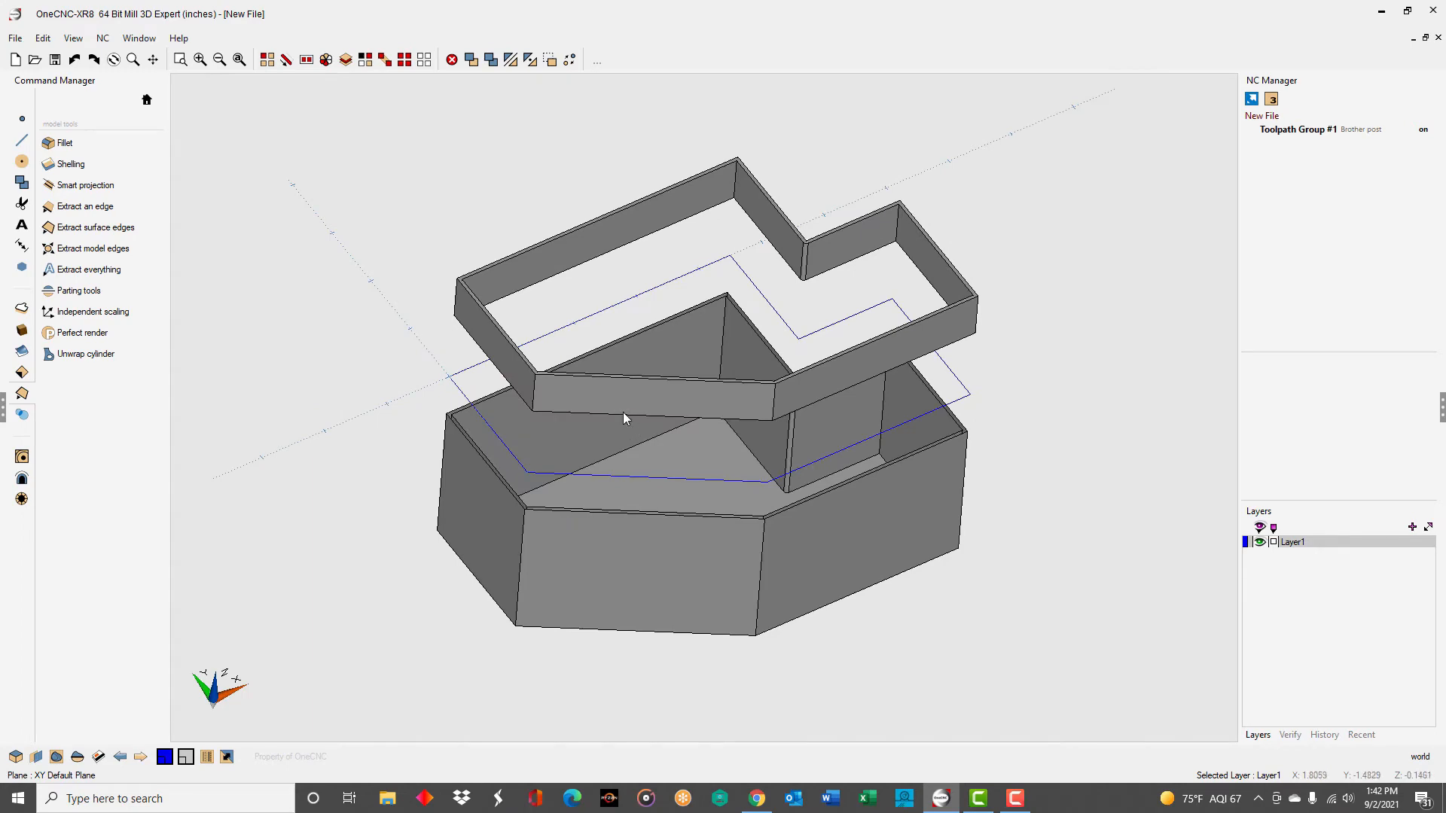
scroll(622, 413, "up", 2)
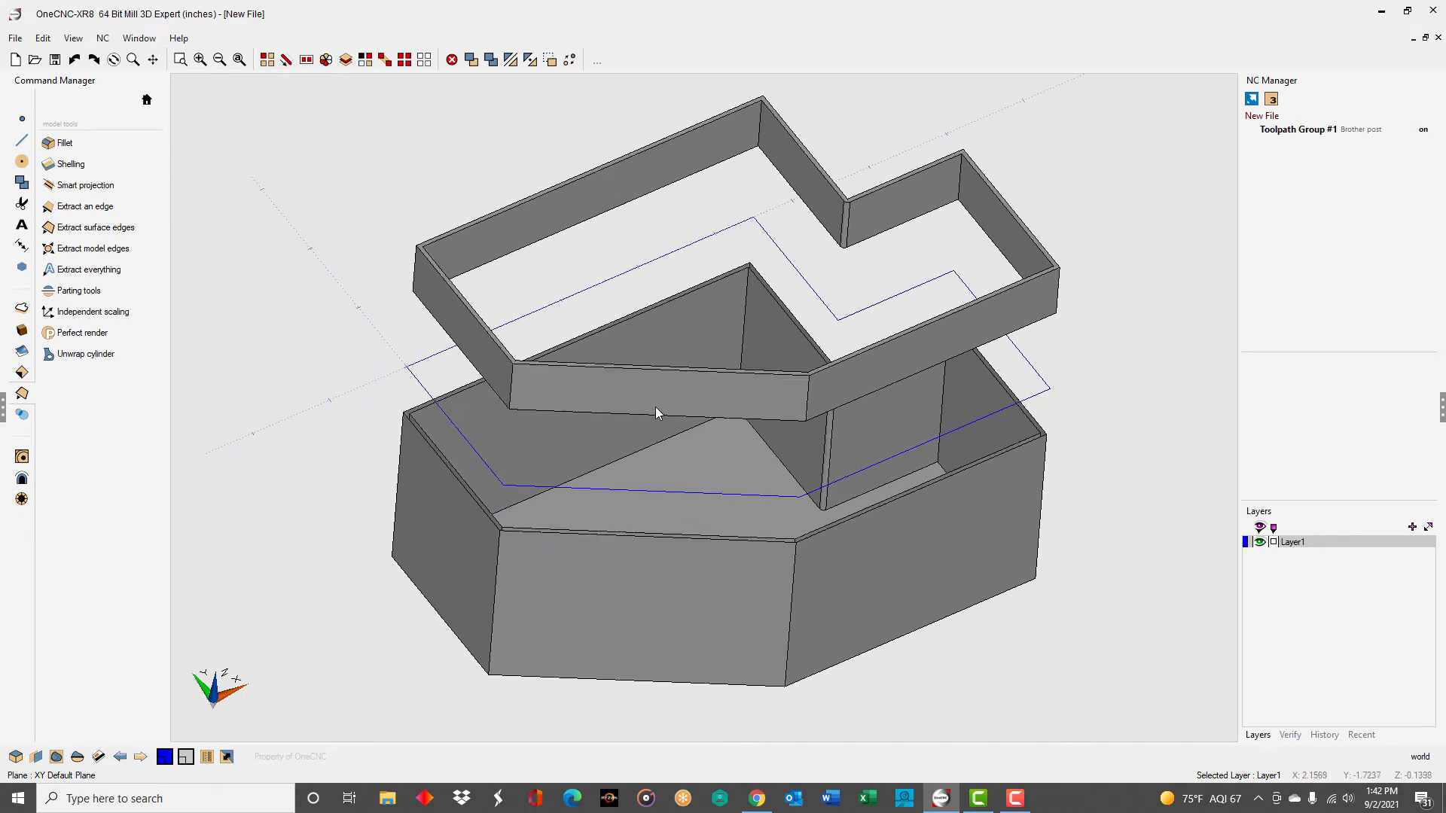
middle_click_drag(656, 409, 699, 418)
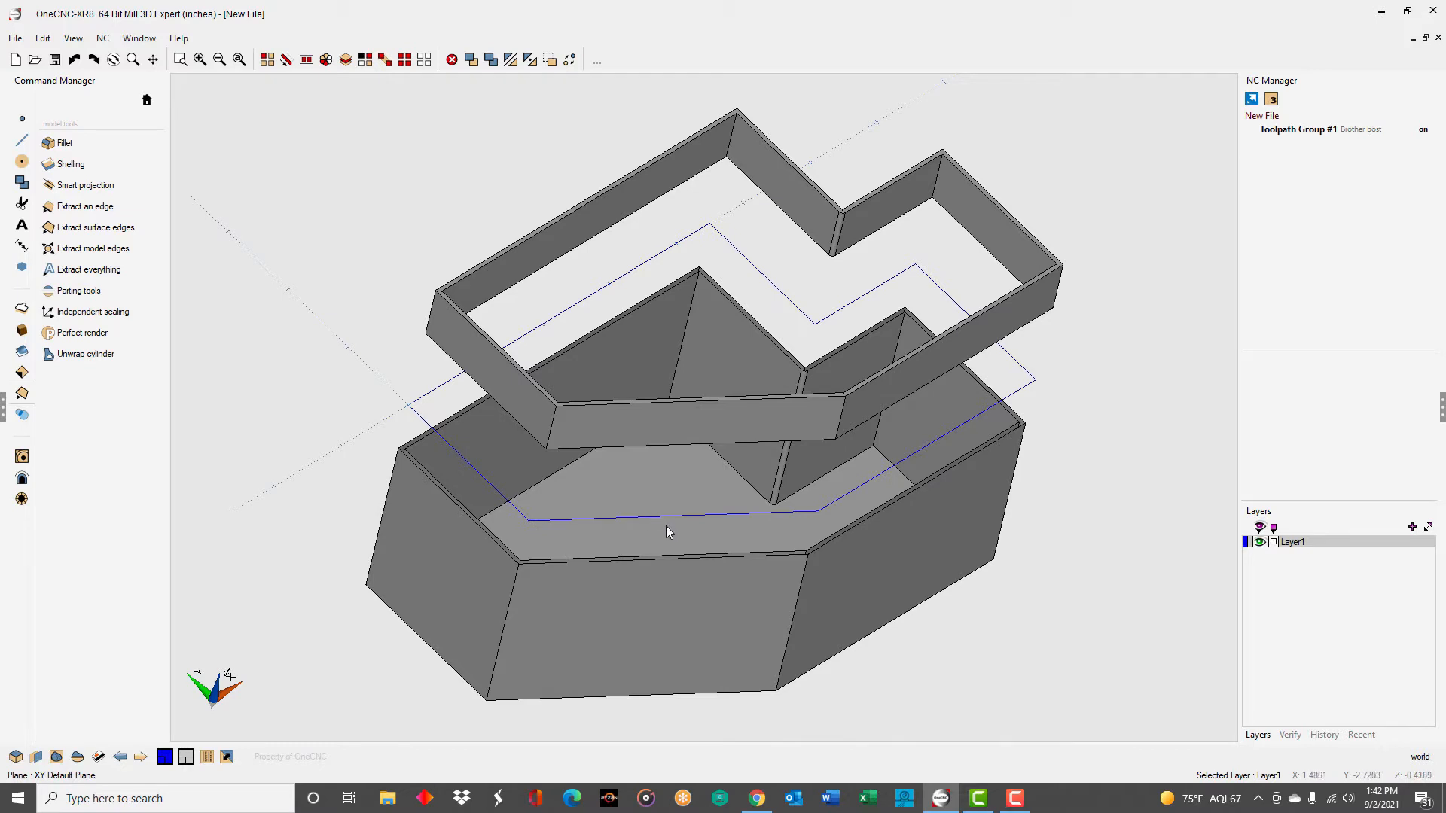
left_click(643, 511)
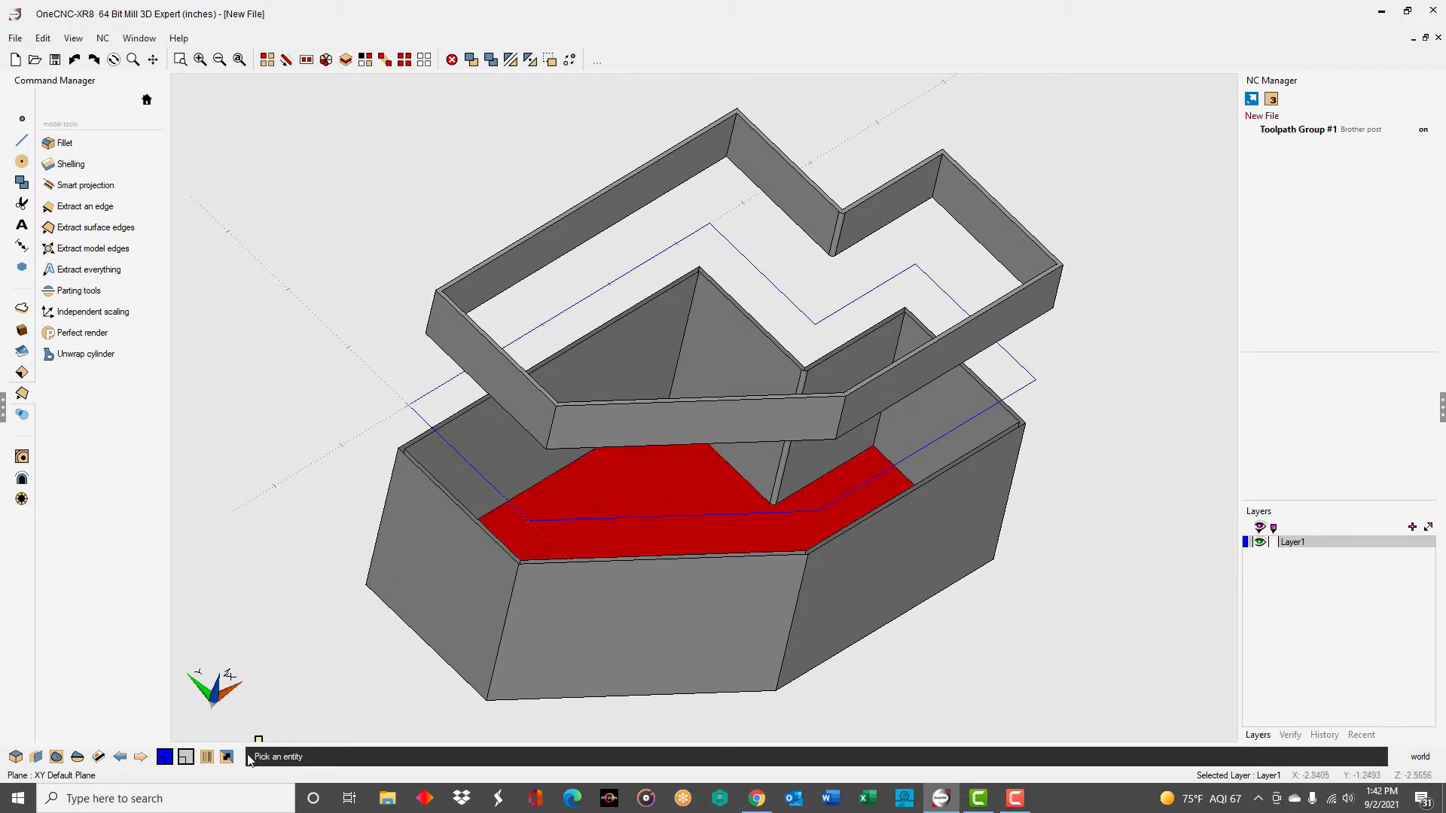
right_click(409, 584)
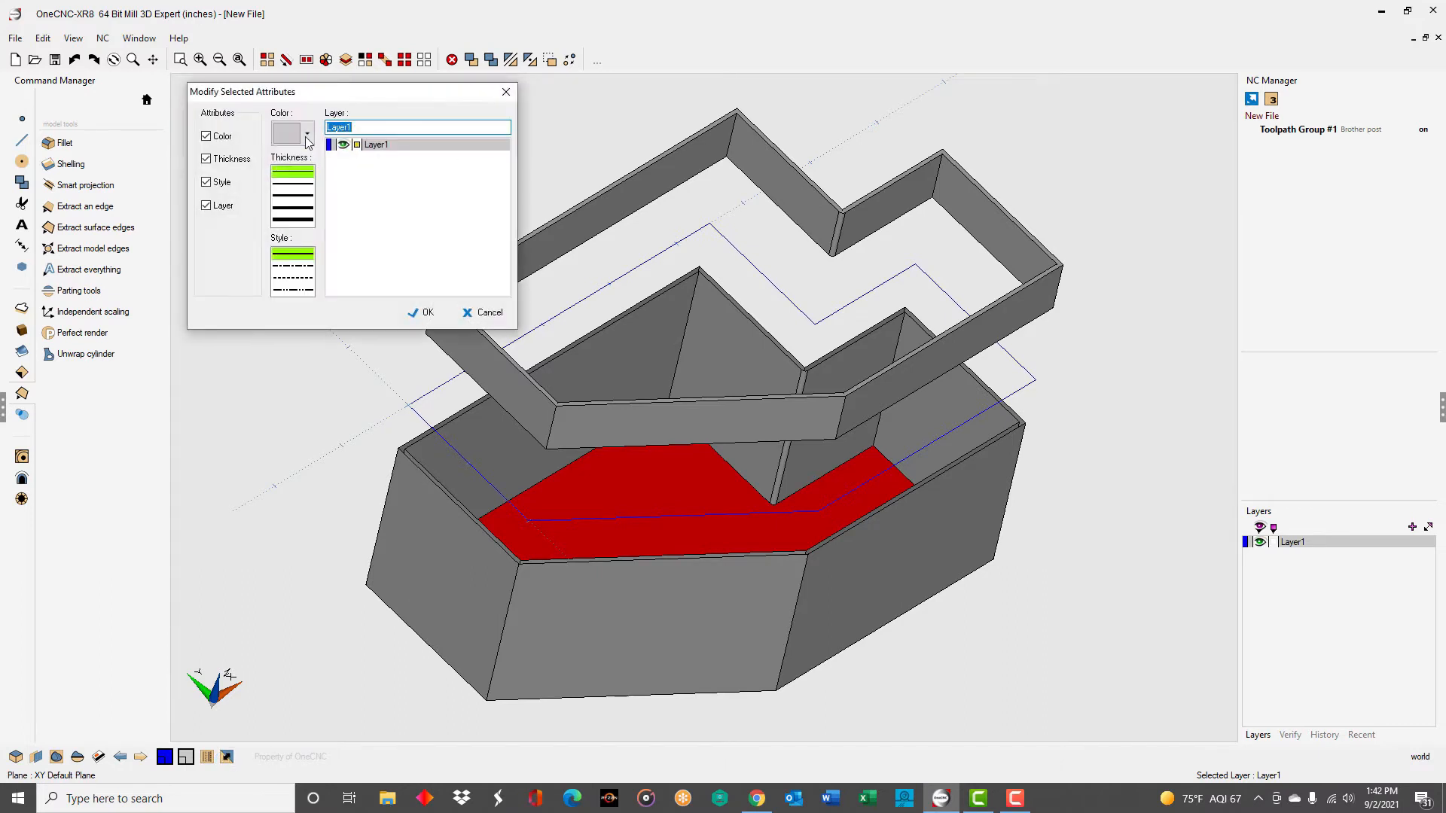
left_click(308, 137)
left_click(309, 206)
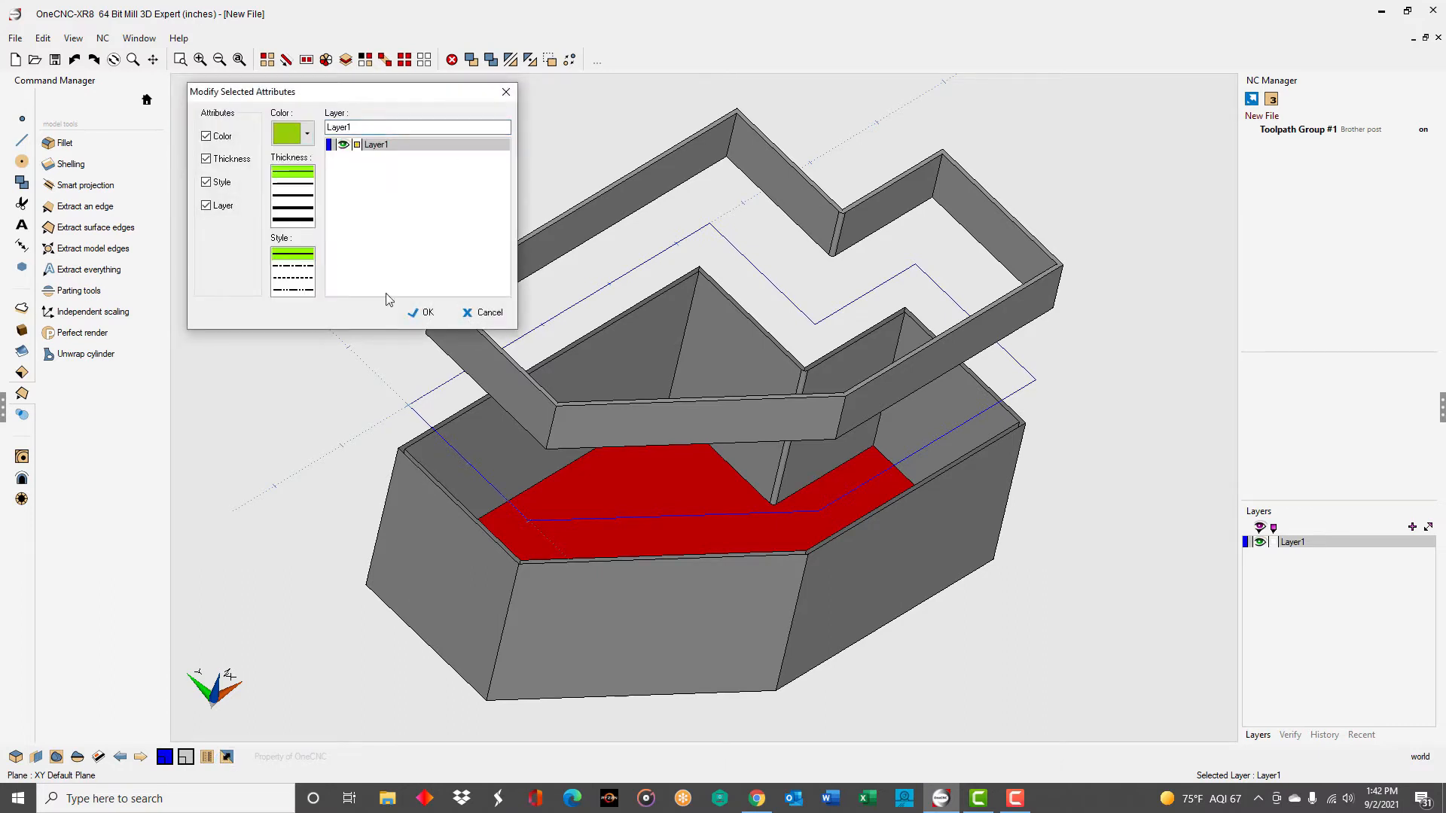
left_click(422, 312)
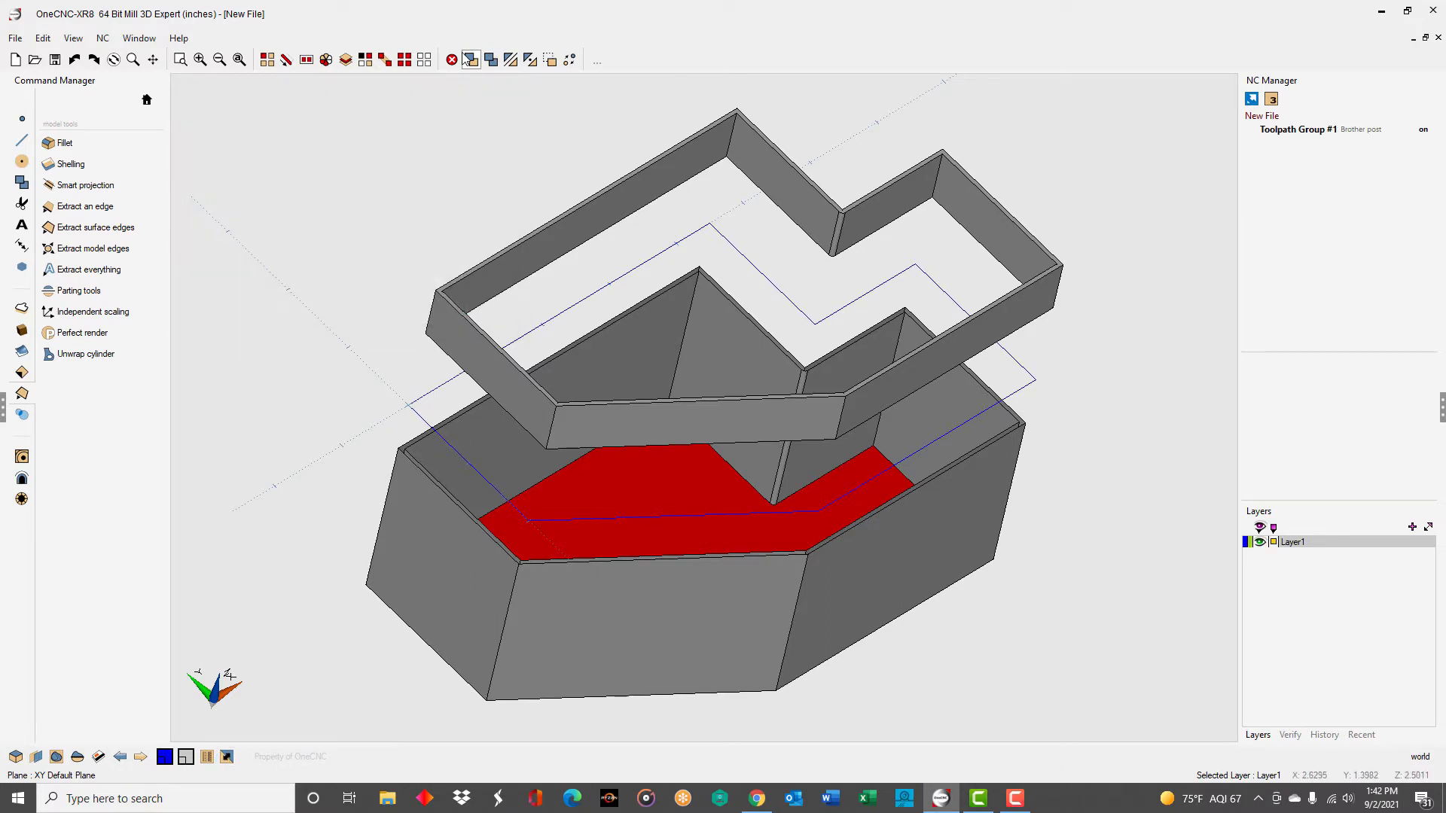
left_click(424, 60)
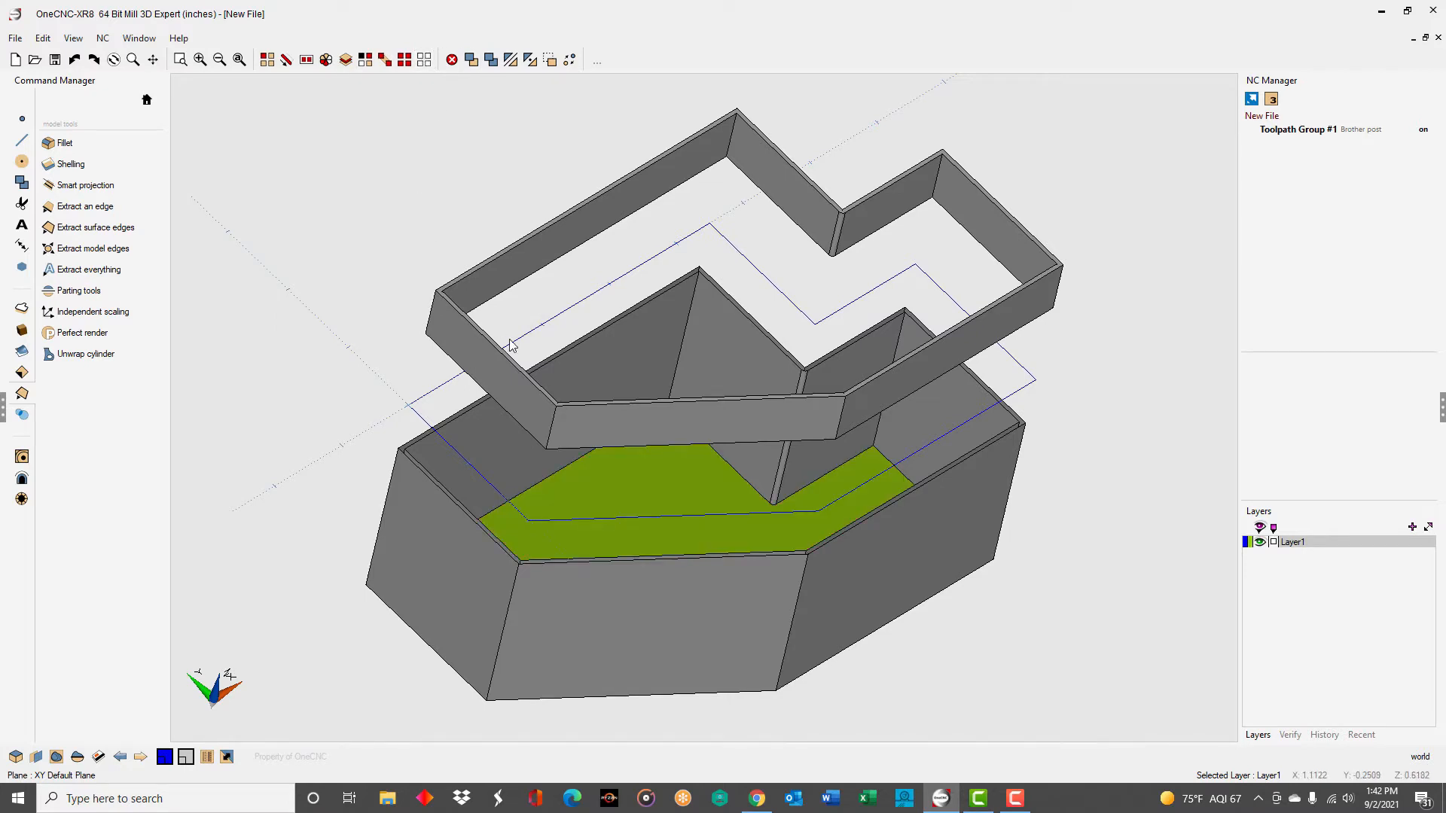
Set up a Perfect Render with Database Colors coloring and the Circular (4 Lights) light pattern
left_click(83, 333)
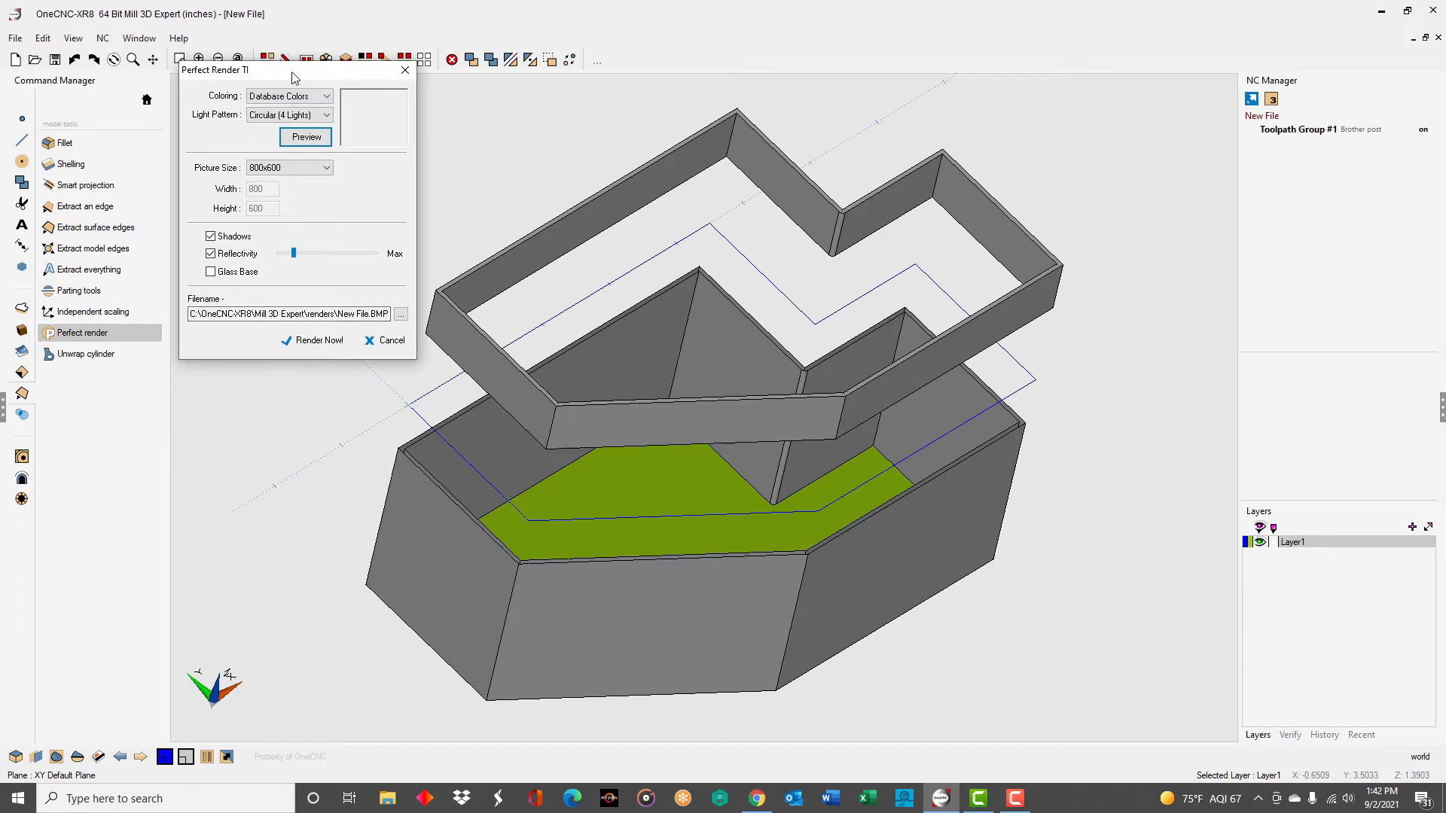
left_click_drag(291, 72, 280, 88)
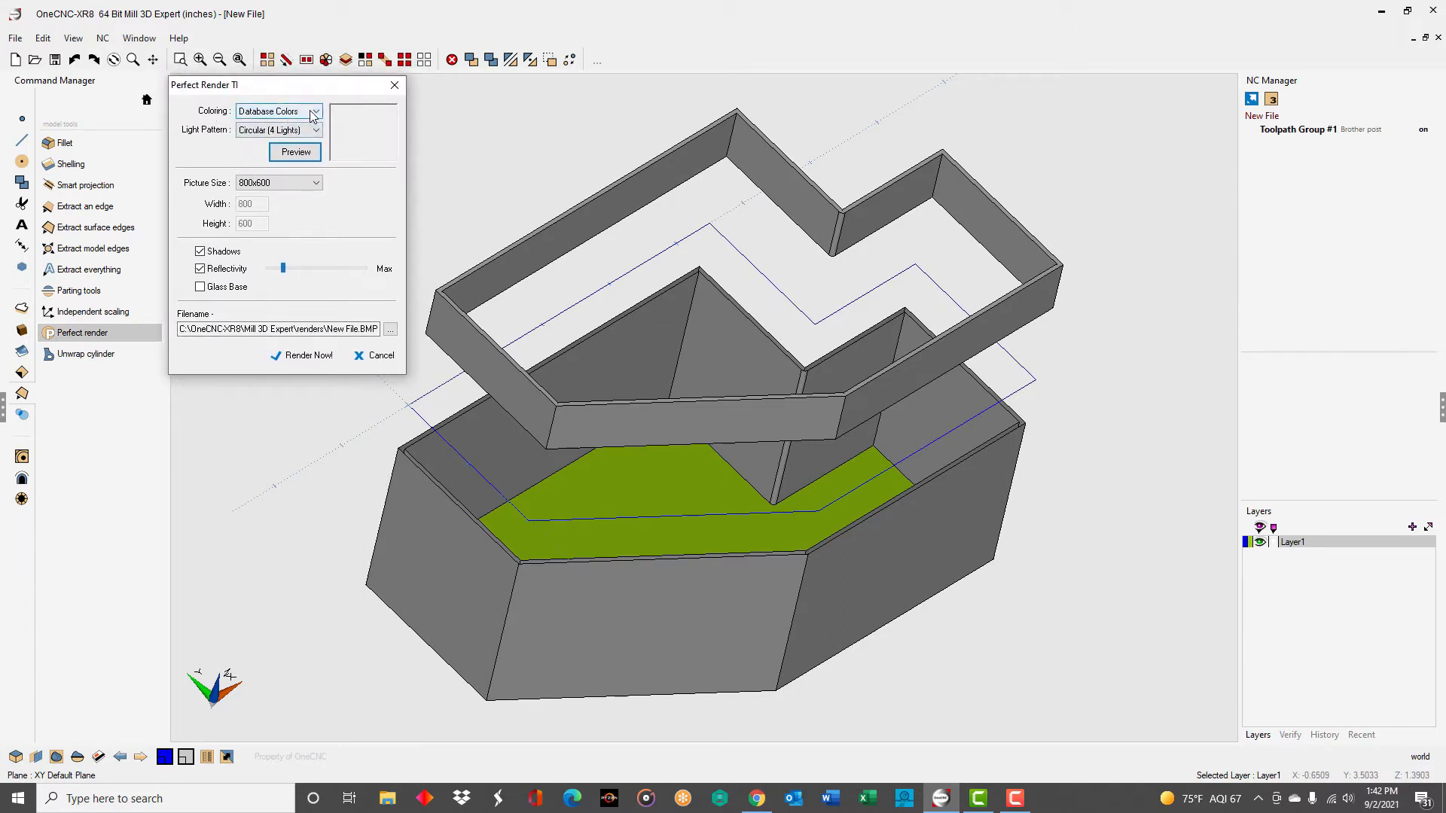
left_click(315, 113)
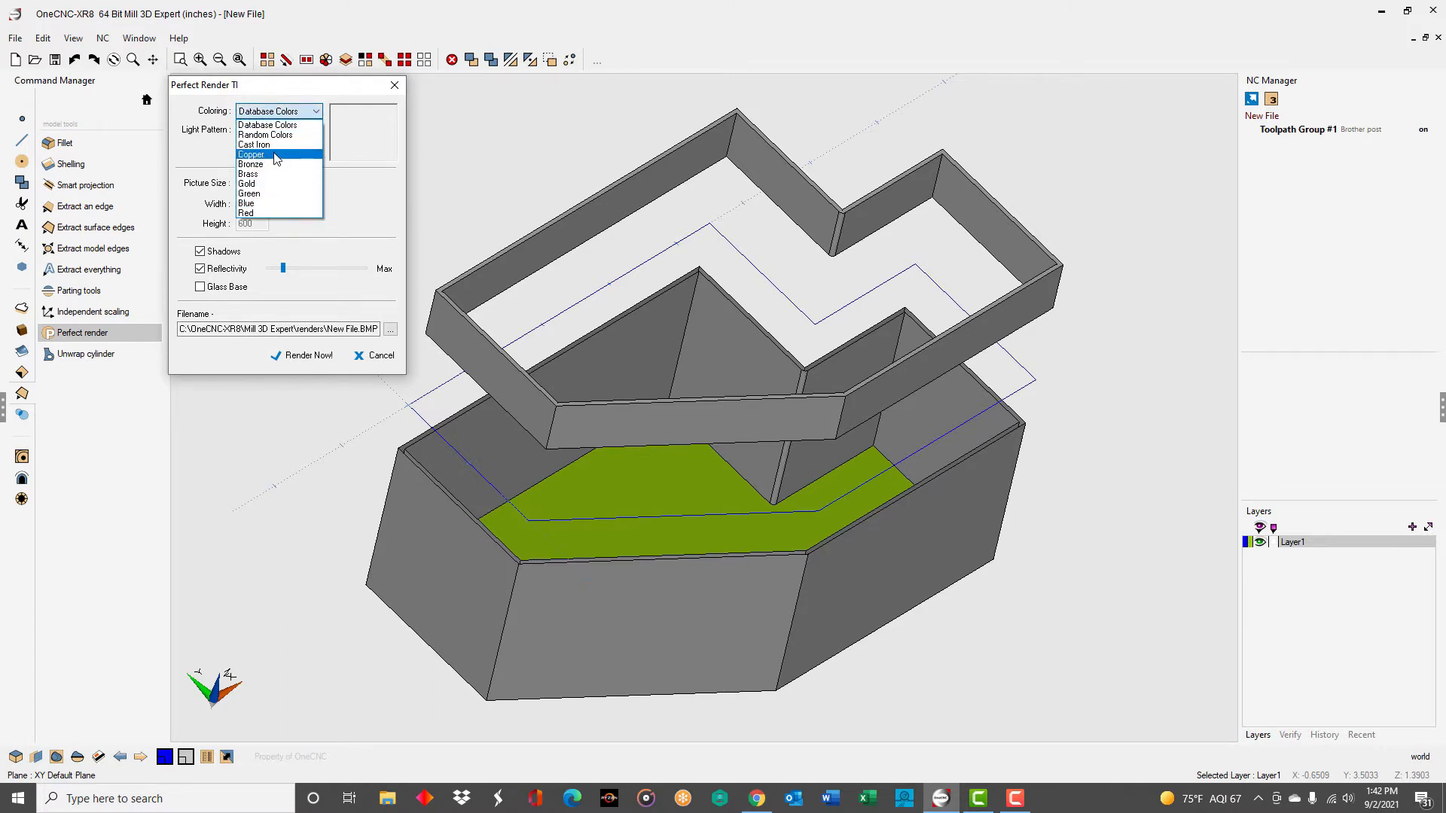
left_click(276, 126)
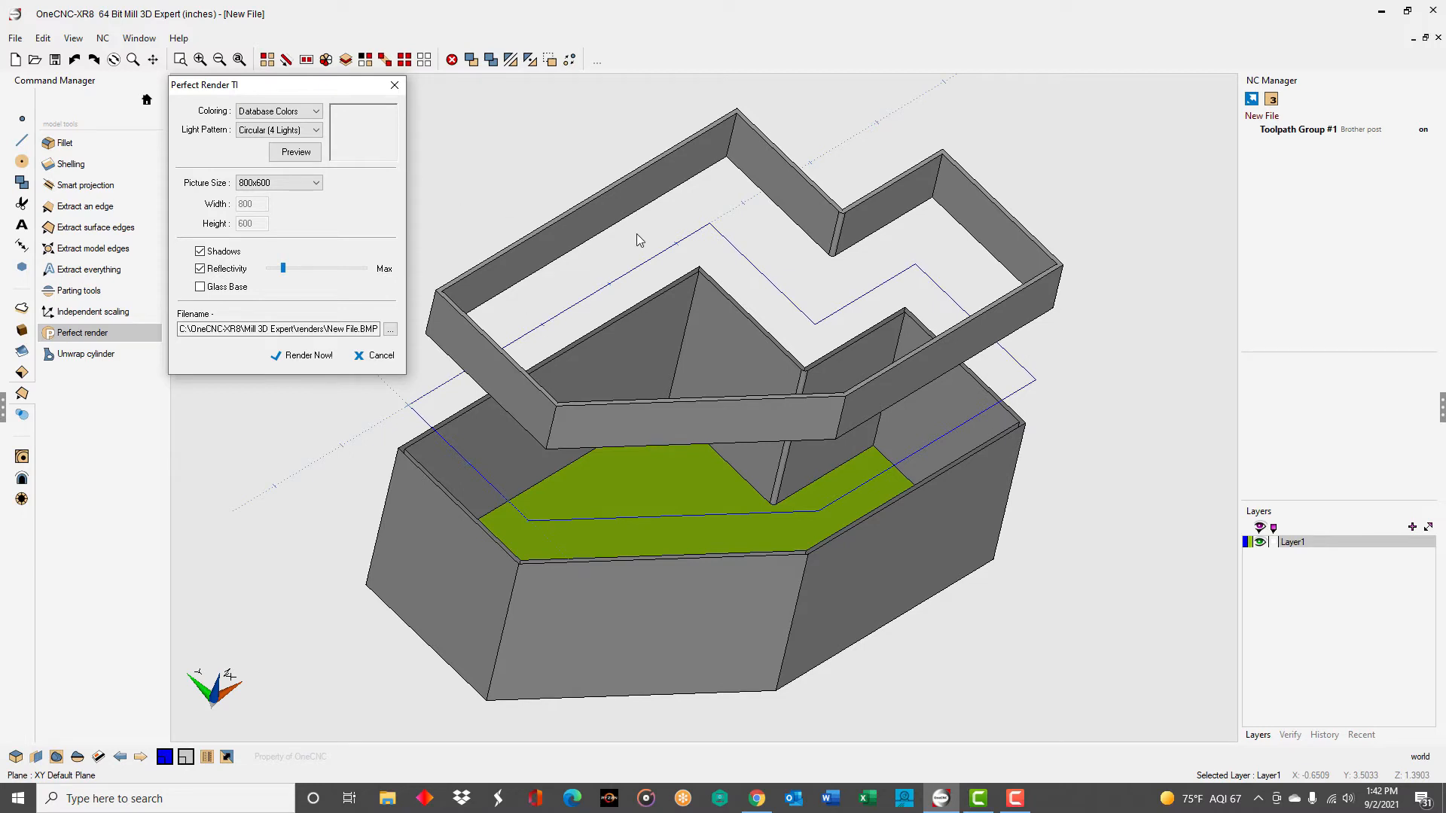
left_click(317, 131)
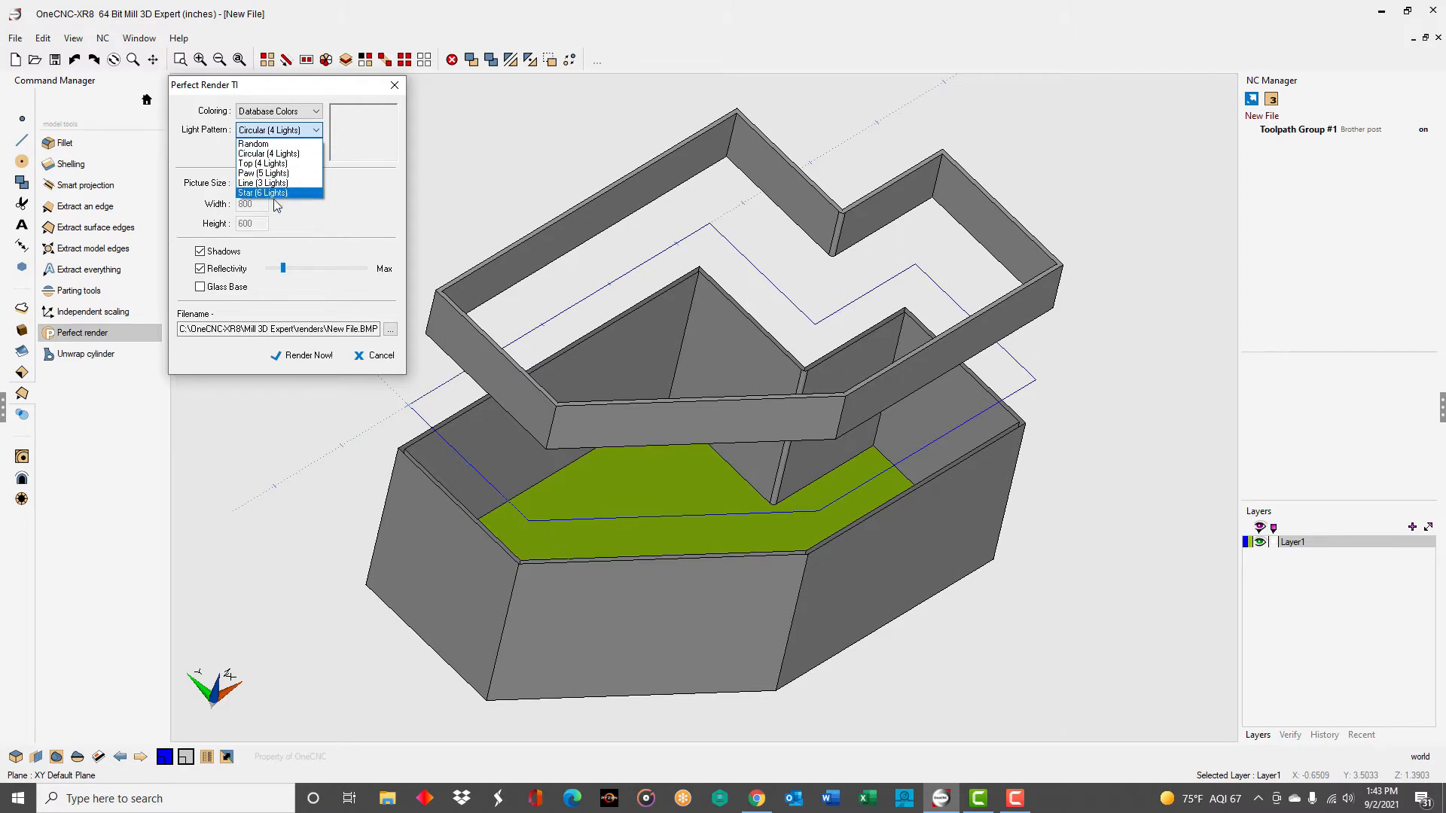
left_click(284, 154)
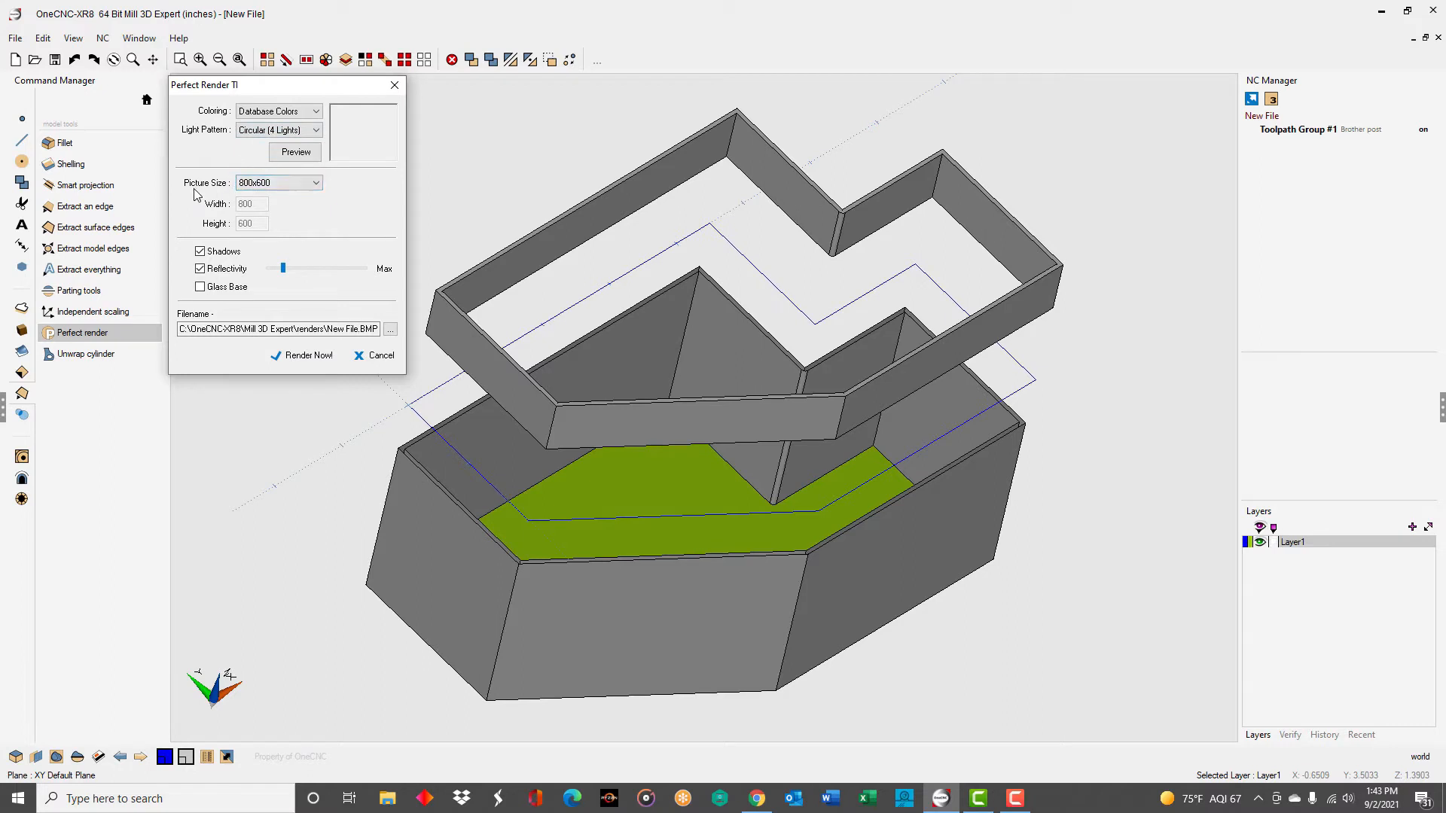
Set the picture size to 800x600 and render the model with shadows and reflectivity on and no glass base
left_click(272, 184)
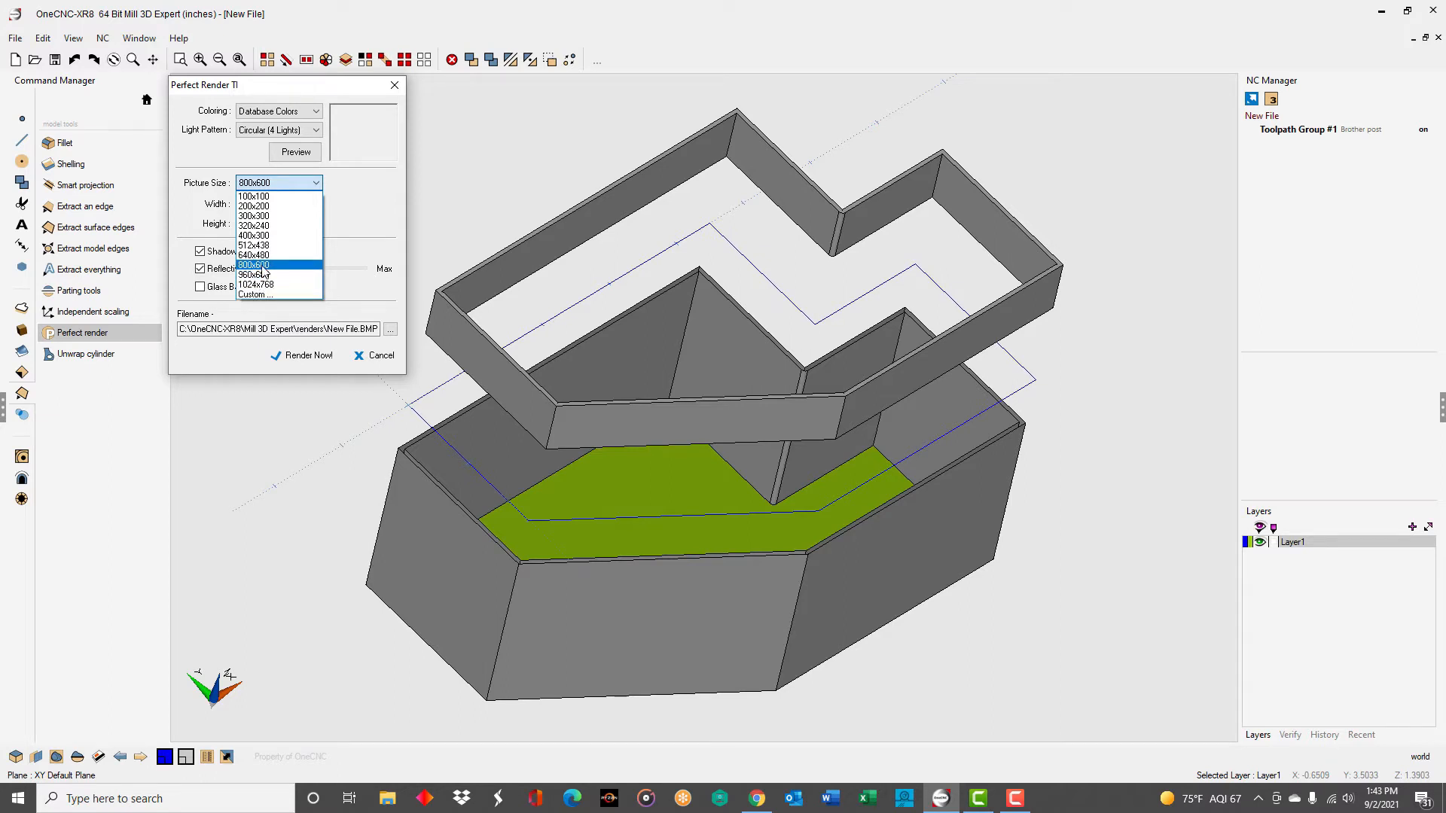
left_click(263, 271)
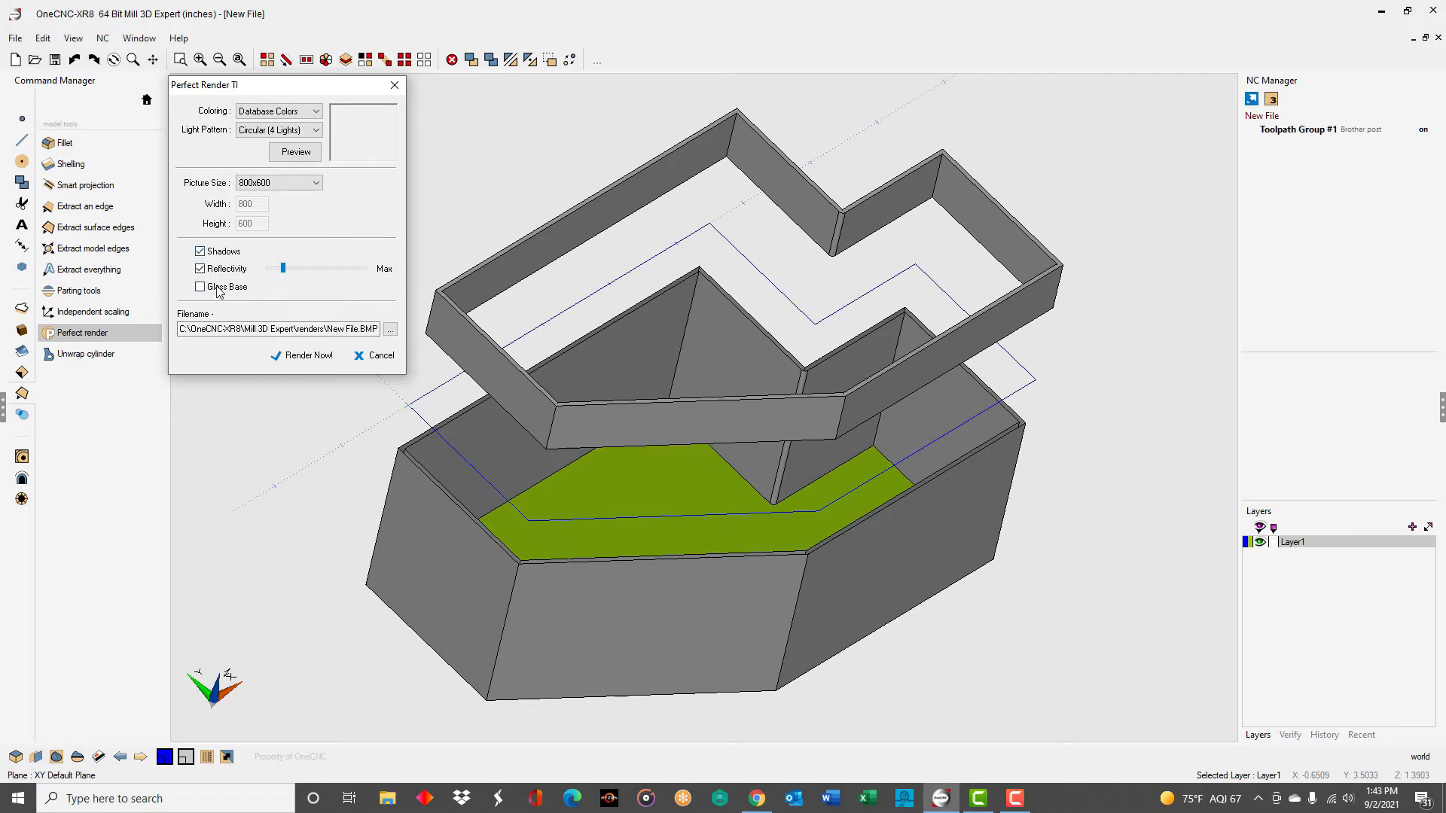
left_click(281, 270)
left_click(308, 356)
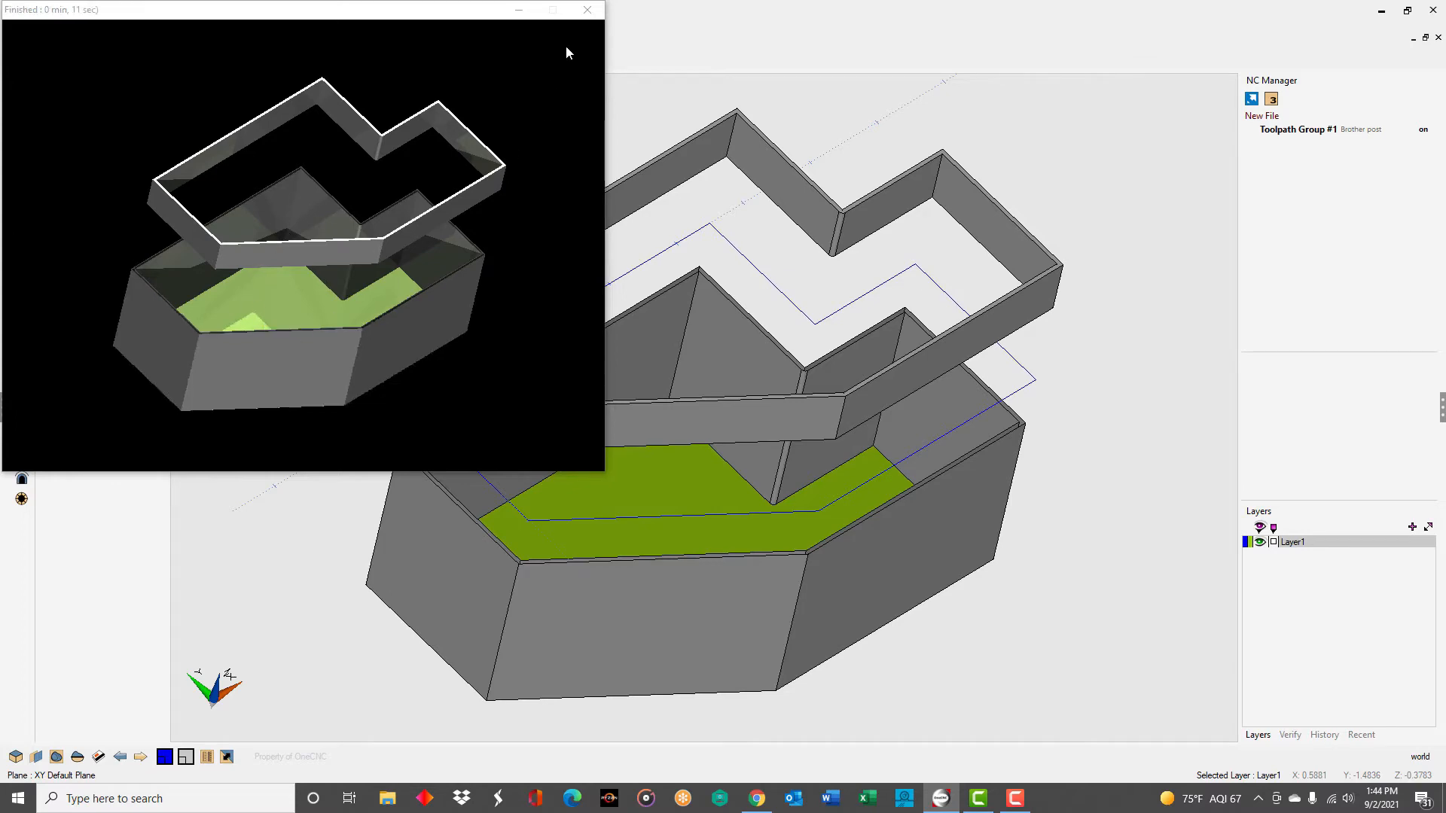
Close the finished render, render the split model again from another angle with the same Perfect Render settings, and close the picture
left_click(587, 11)
mouse_move(728, 232)
middle_mouse_down()
mouse_move(742, 279)
mouse_move(775, 236)
mouse_move(703, 219)
mouse_move(594, 226)
mouse_move(756, 240)
middle_mouse_up()
scroll(753, 248, "up", 1)
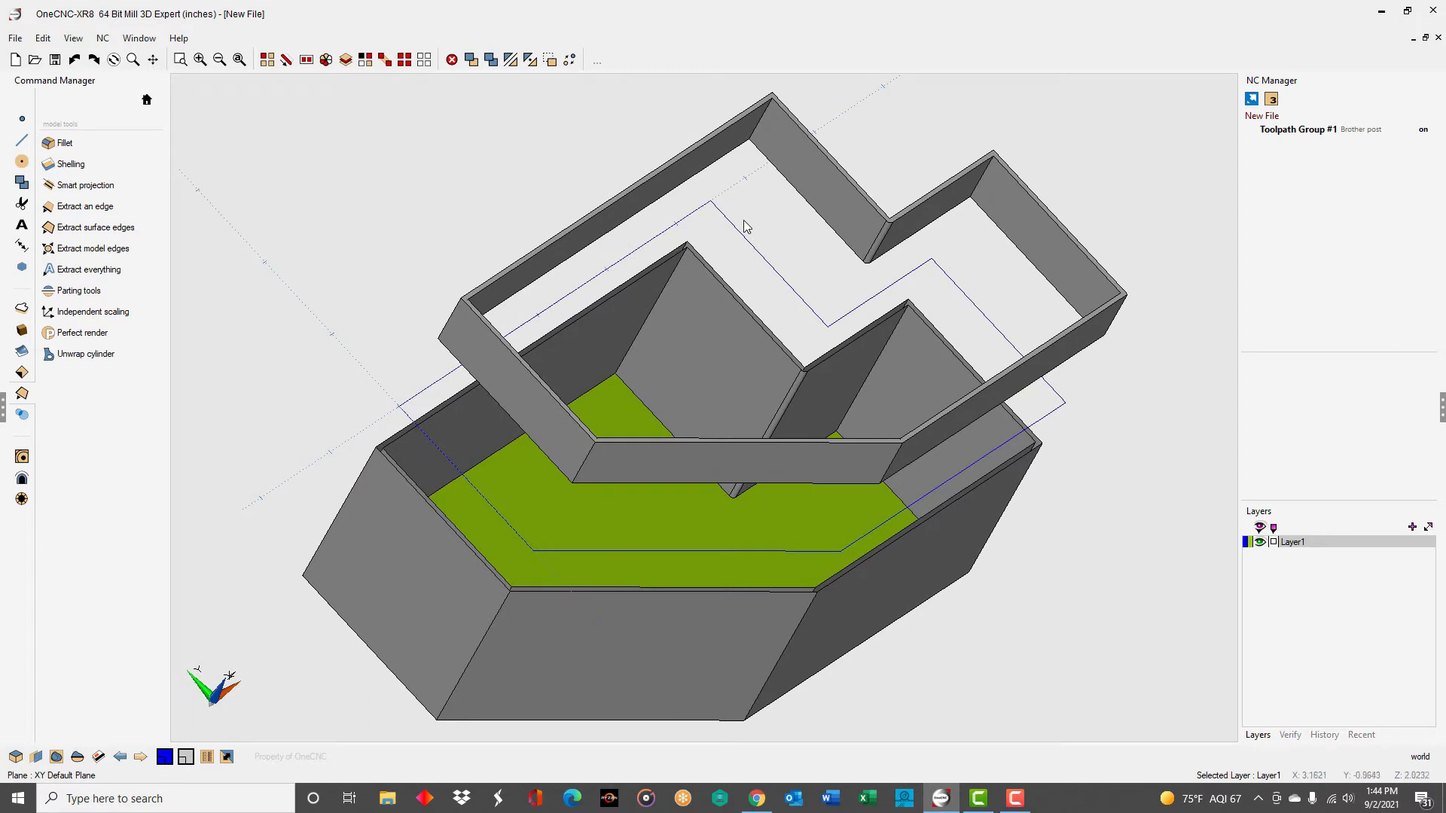
left_click(96, 337)
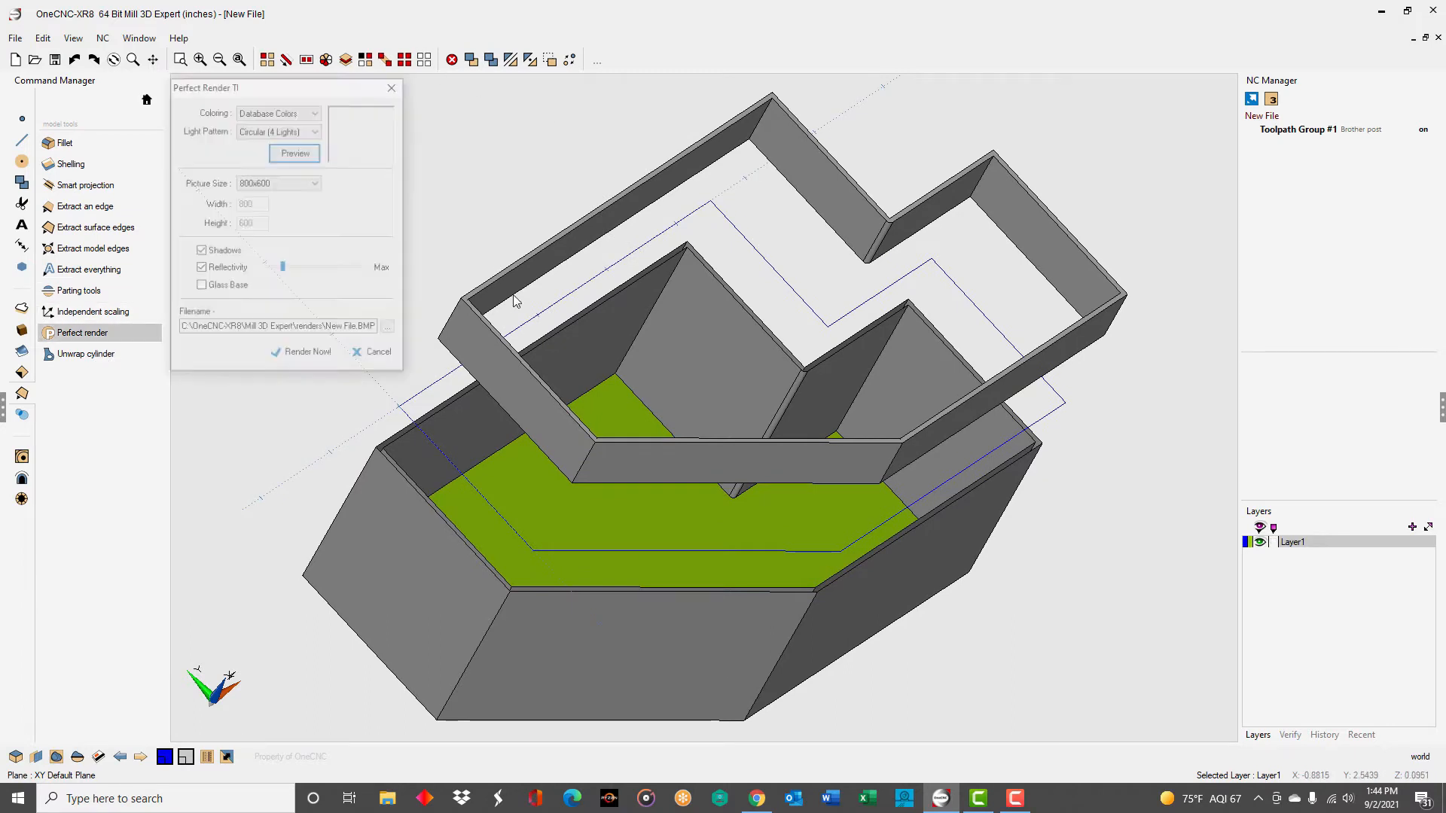
left_click(302, 355)
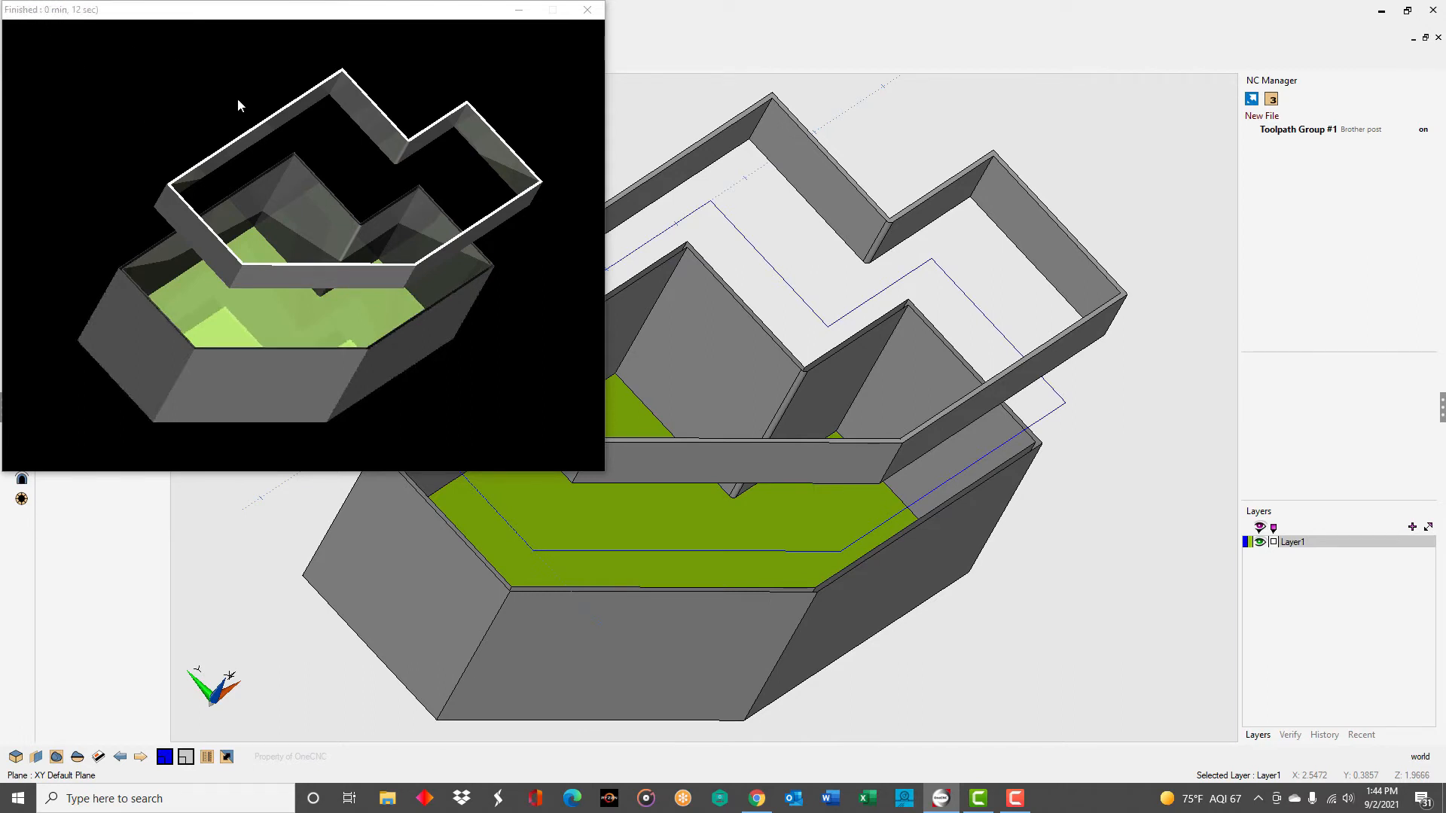
left_click(587, 10)
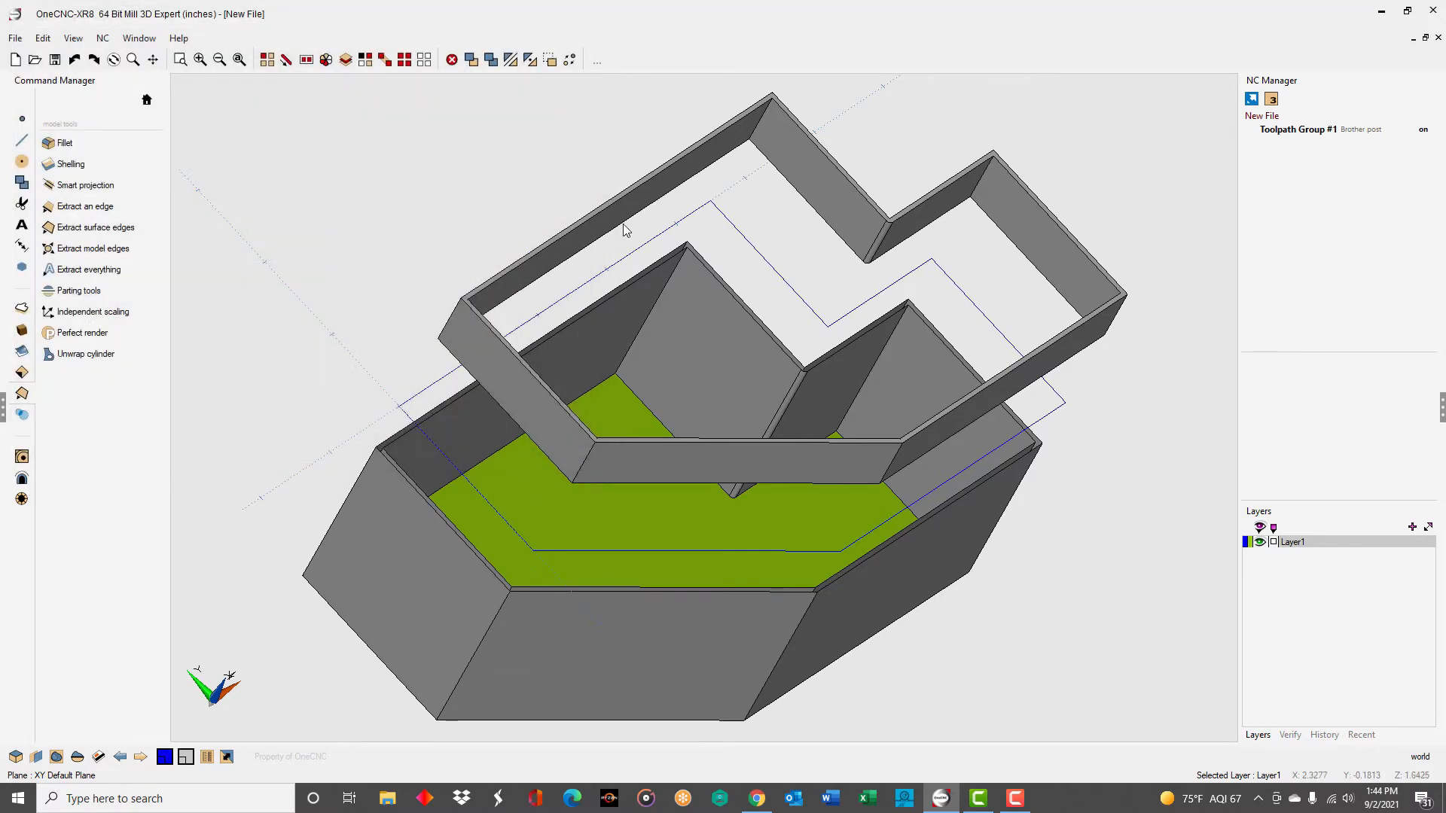
Undo the face recoloring, the split and the shelling to get back to the solid extruded block
key("ctrl+z")
key("ctrl+z")
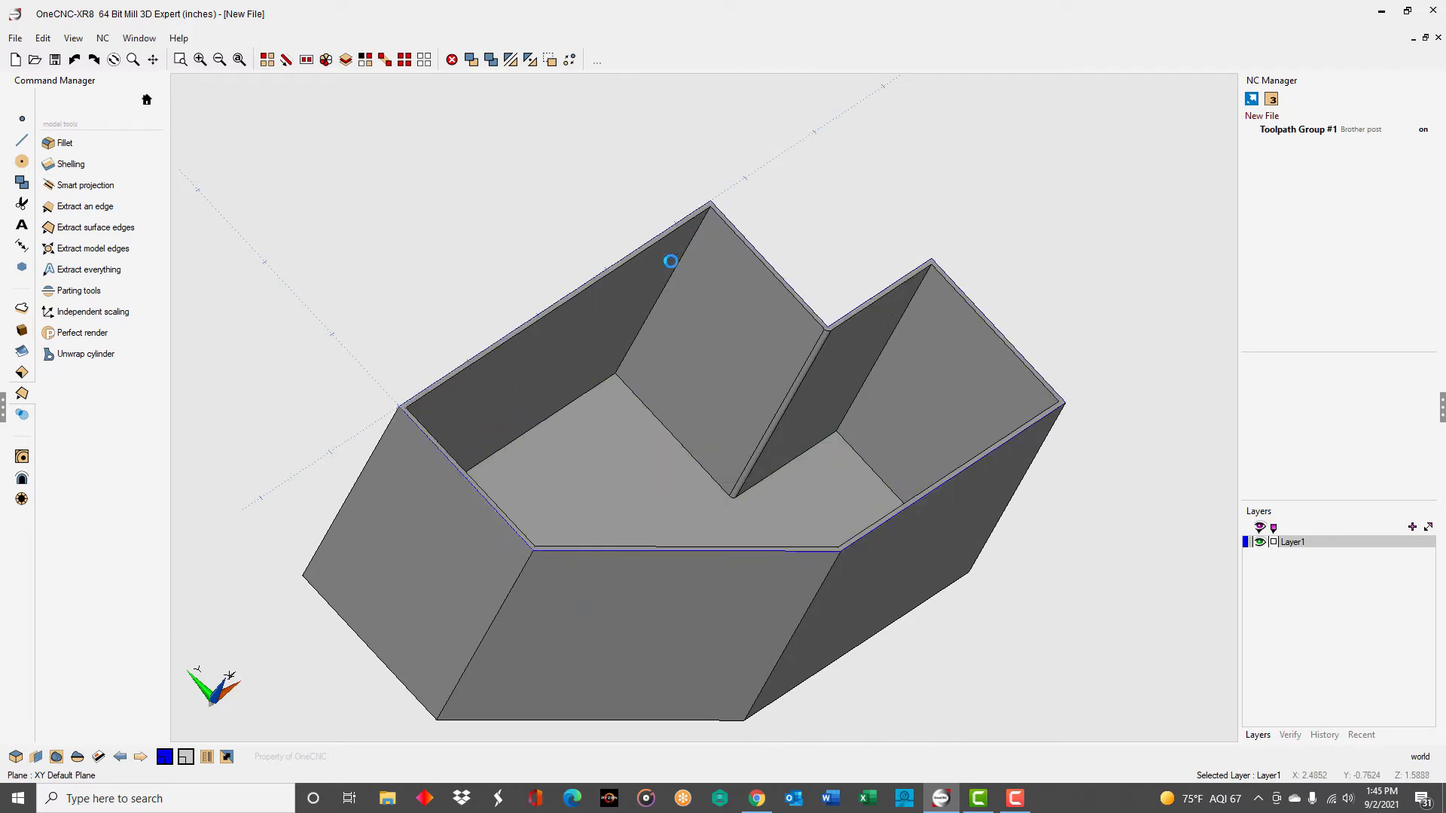
key("ctrl+z")
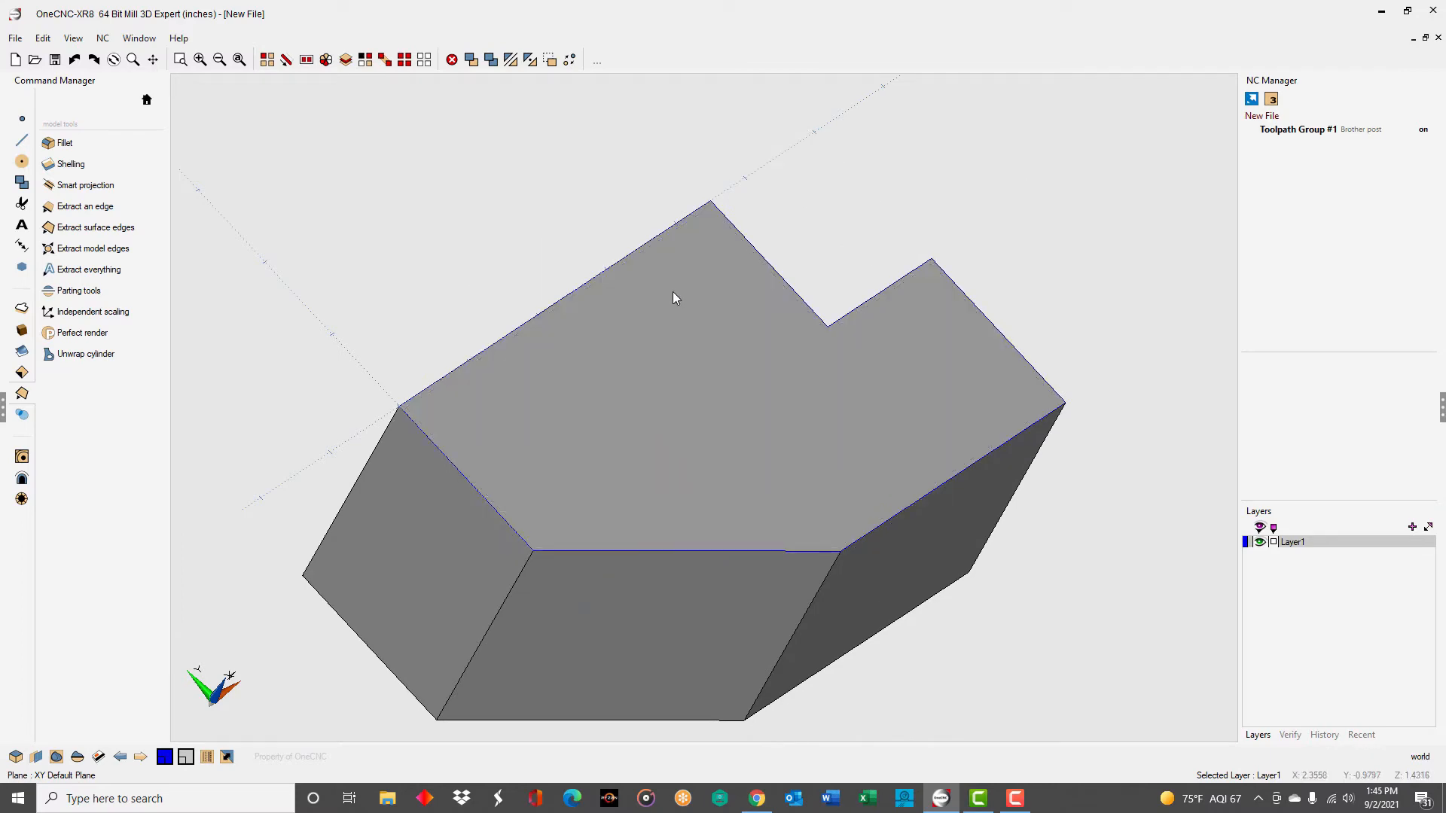
Draw two rectangles with 0.375 corner radius on the top face, about 2.7 by 1.4 and about 2.4 by 1.1
middle_click_drag(675, 308, 708, 265)
right_click_drag(710, 269, 712, 280)
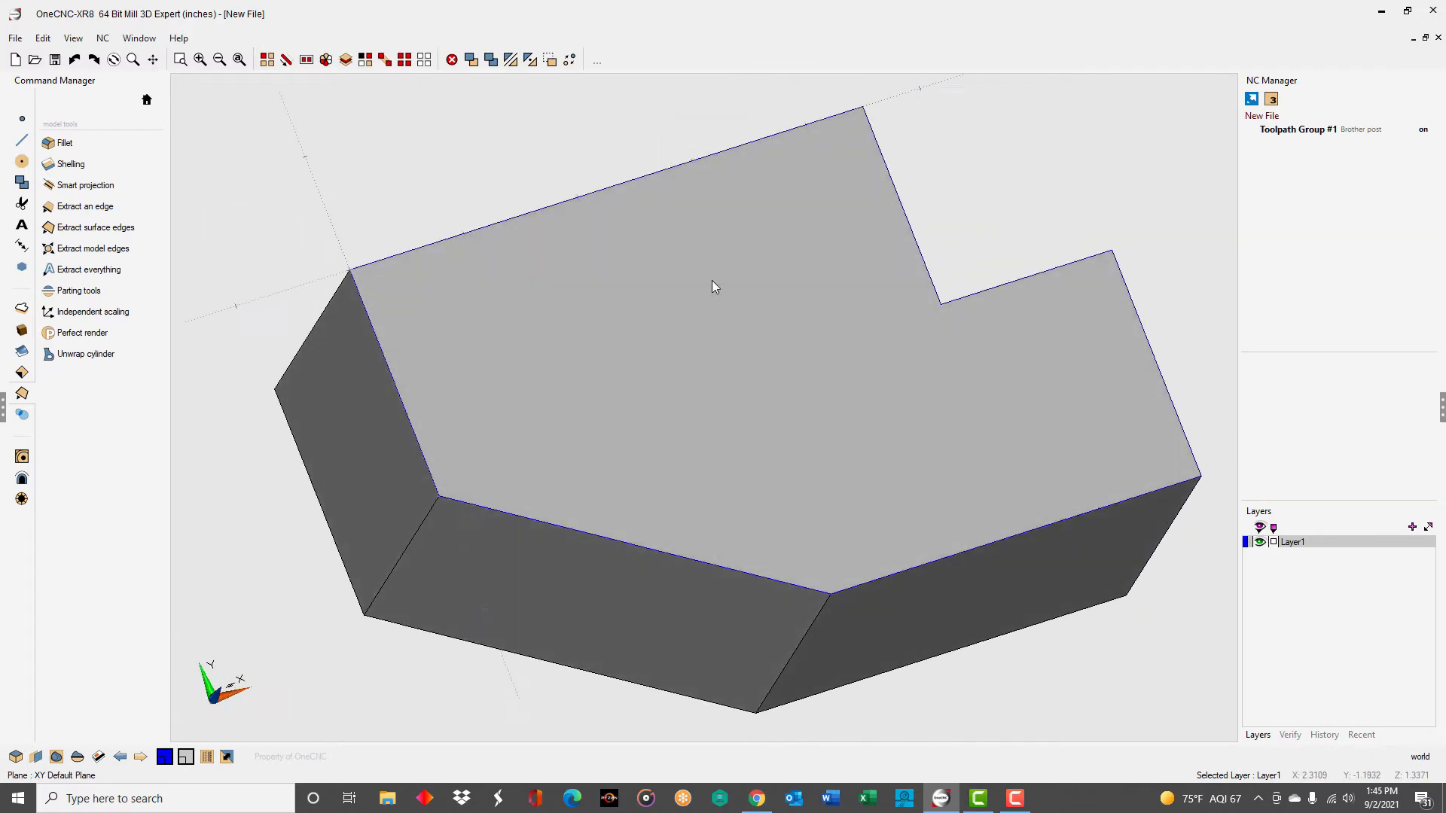
scroll(717, 283, "down", 1)
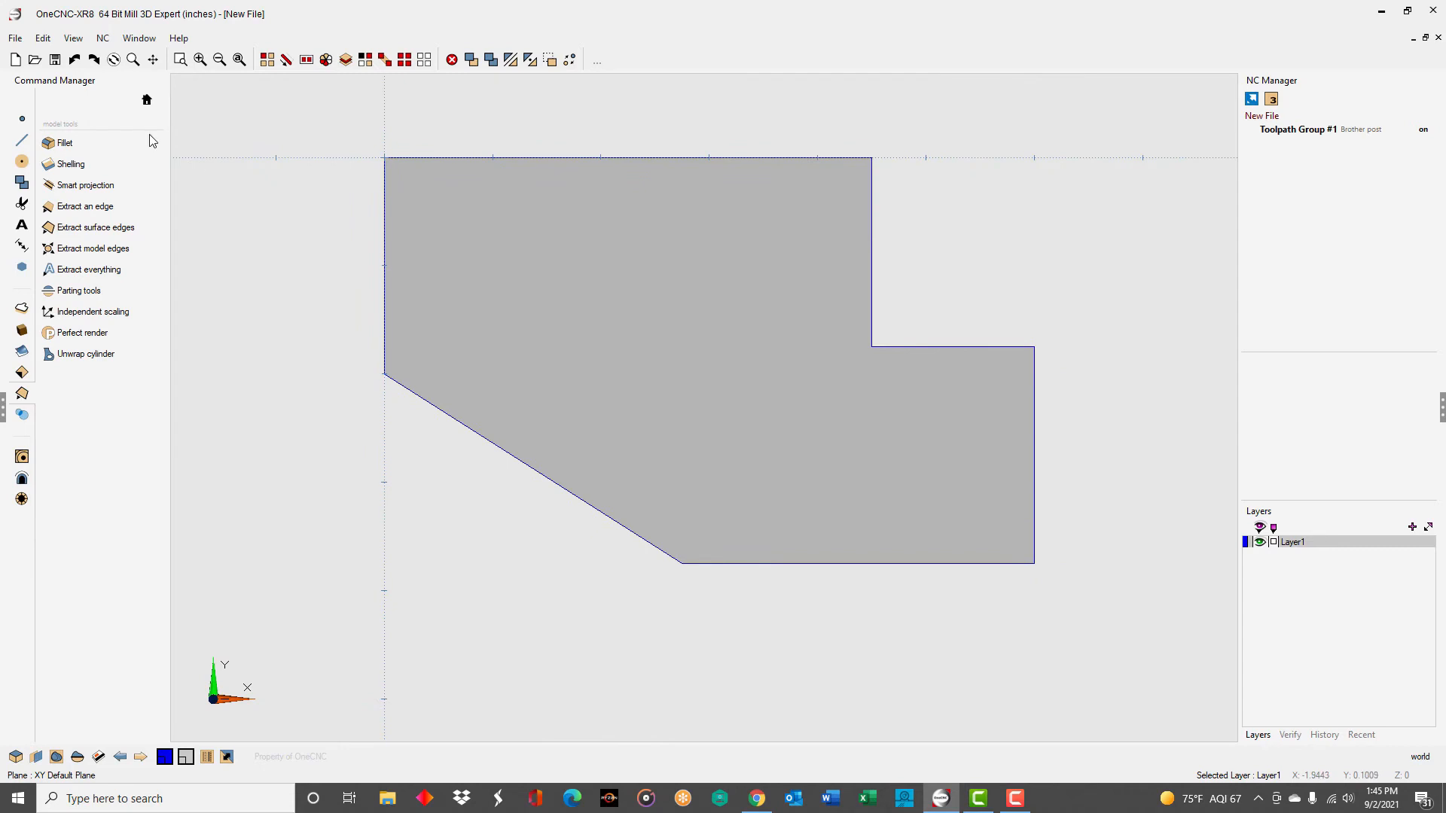
left_click(22, 140)
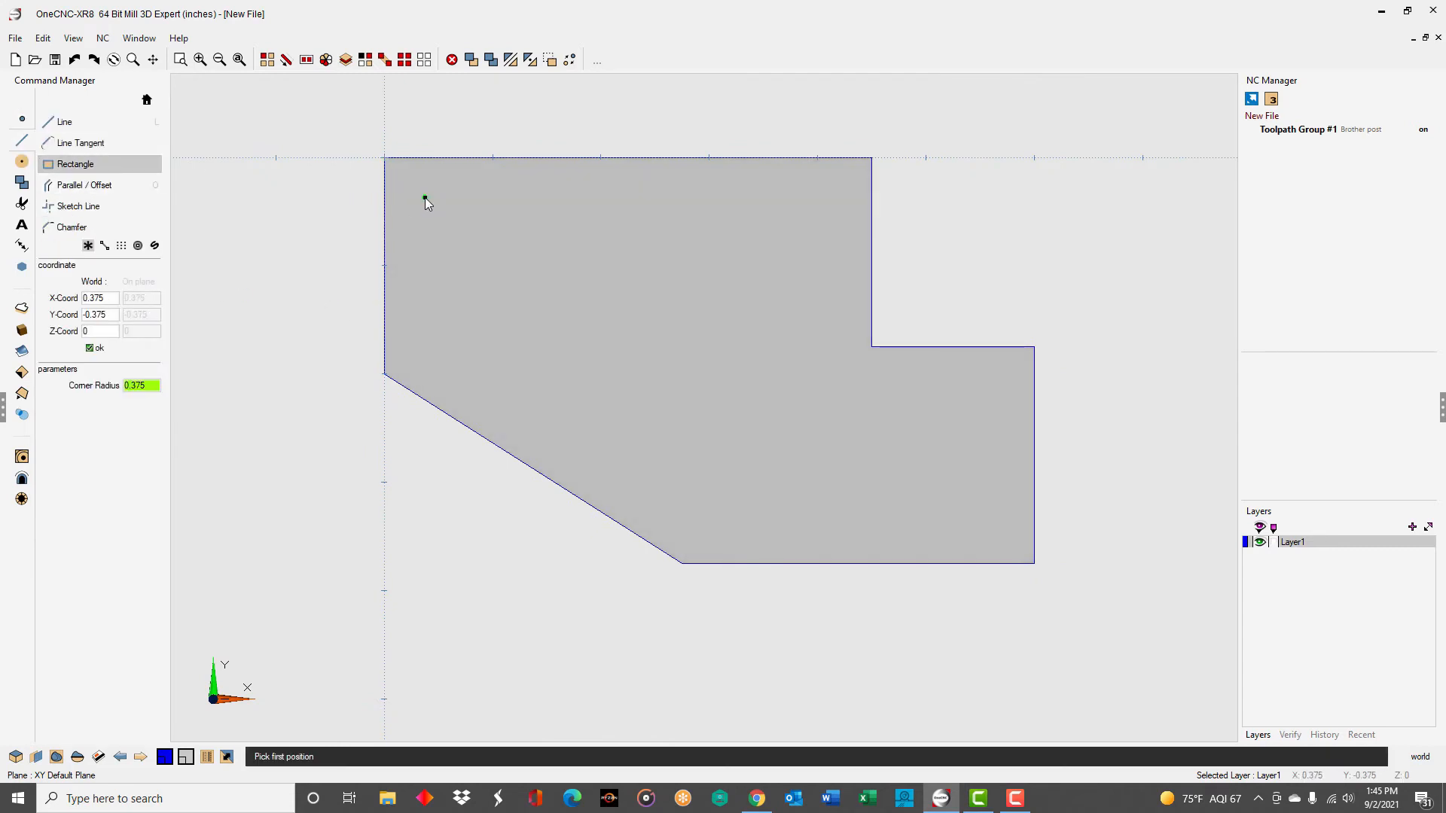
left_click(424, 197)
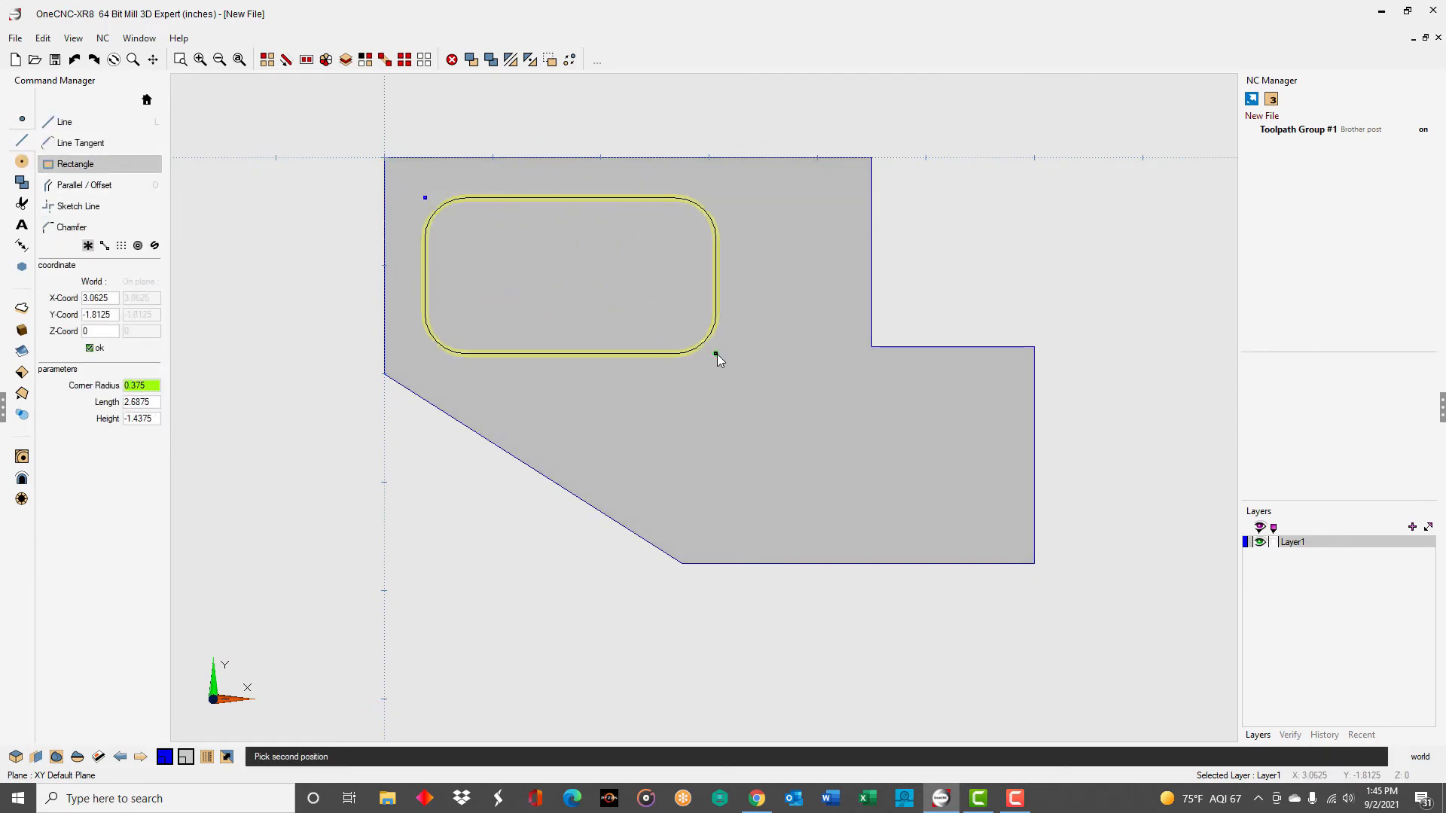
left_click(722, 353)
left_click(688, 401)
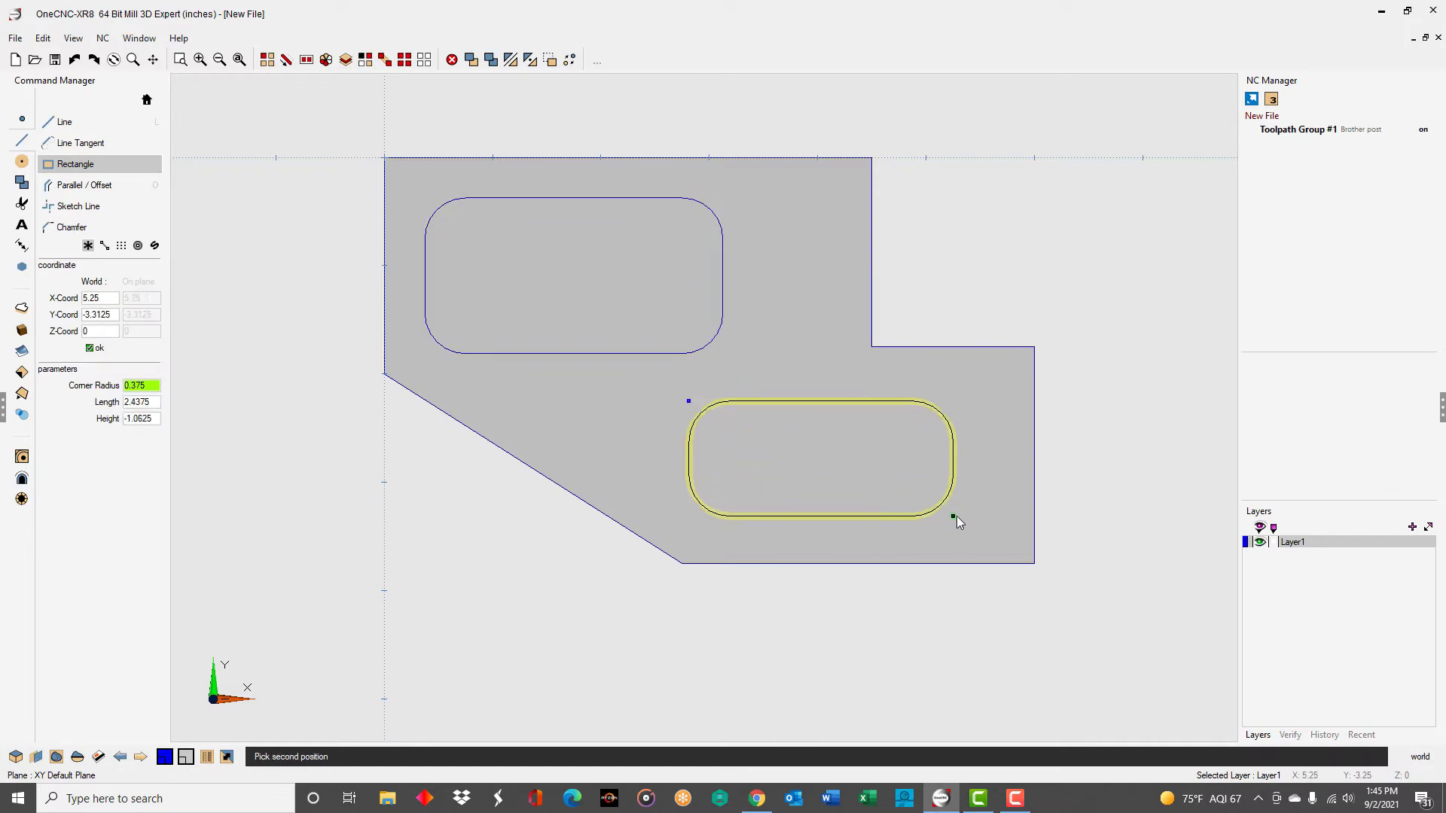
left_click(959, 522)
Set the working plane to the front vertical face beside the slanted side and look at it square-on in Cad View
middle_click_drag(789, 551, 821, 411)
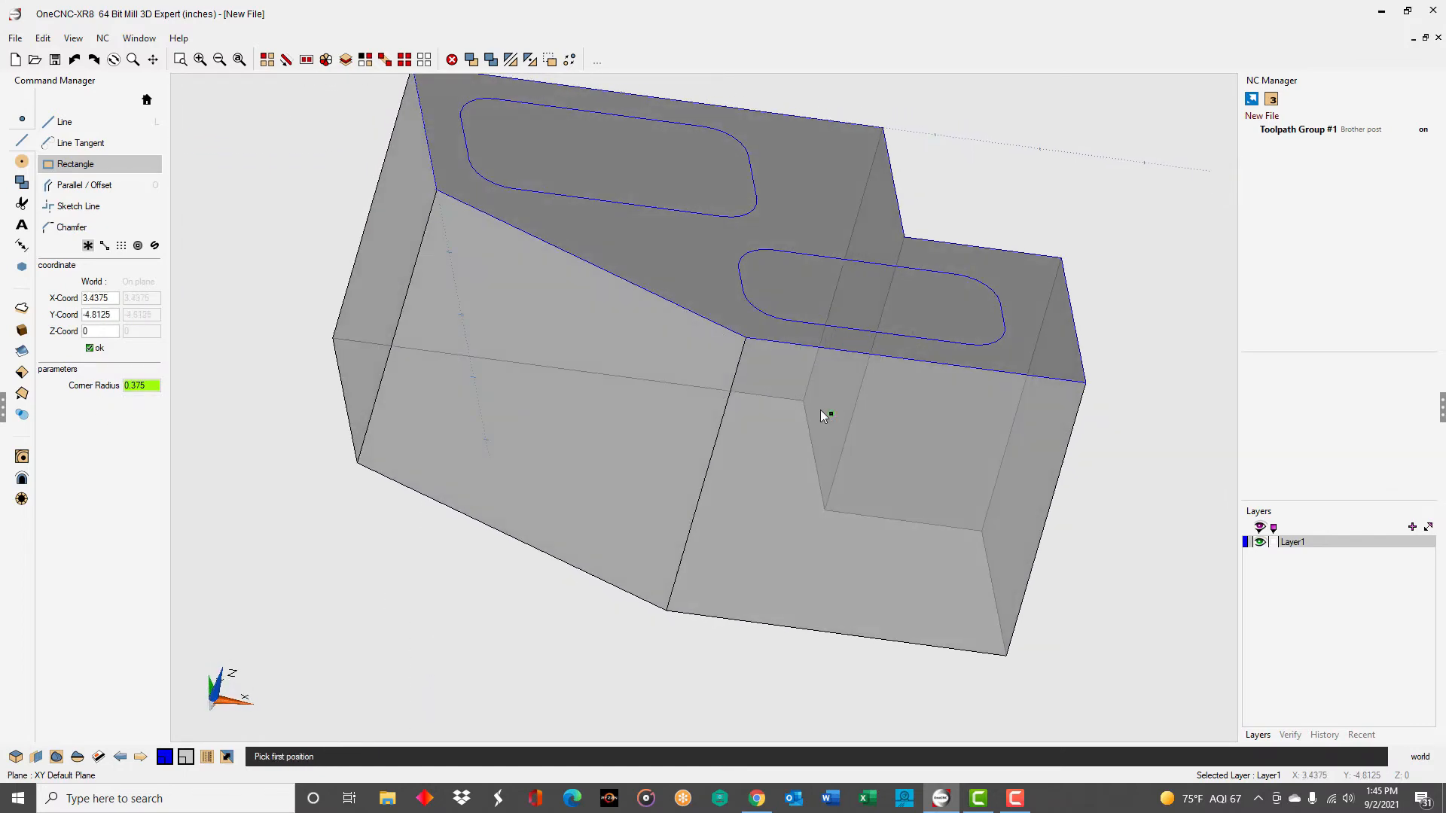
left_click(35, 756)
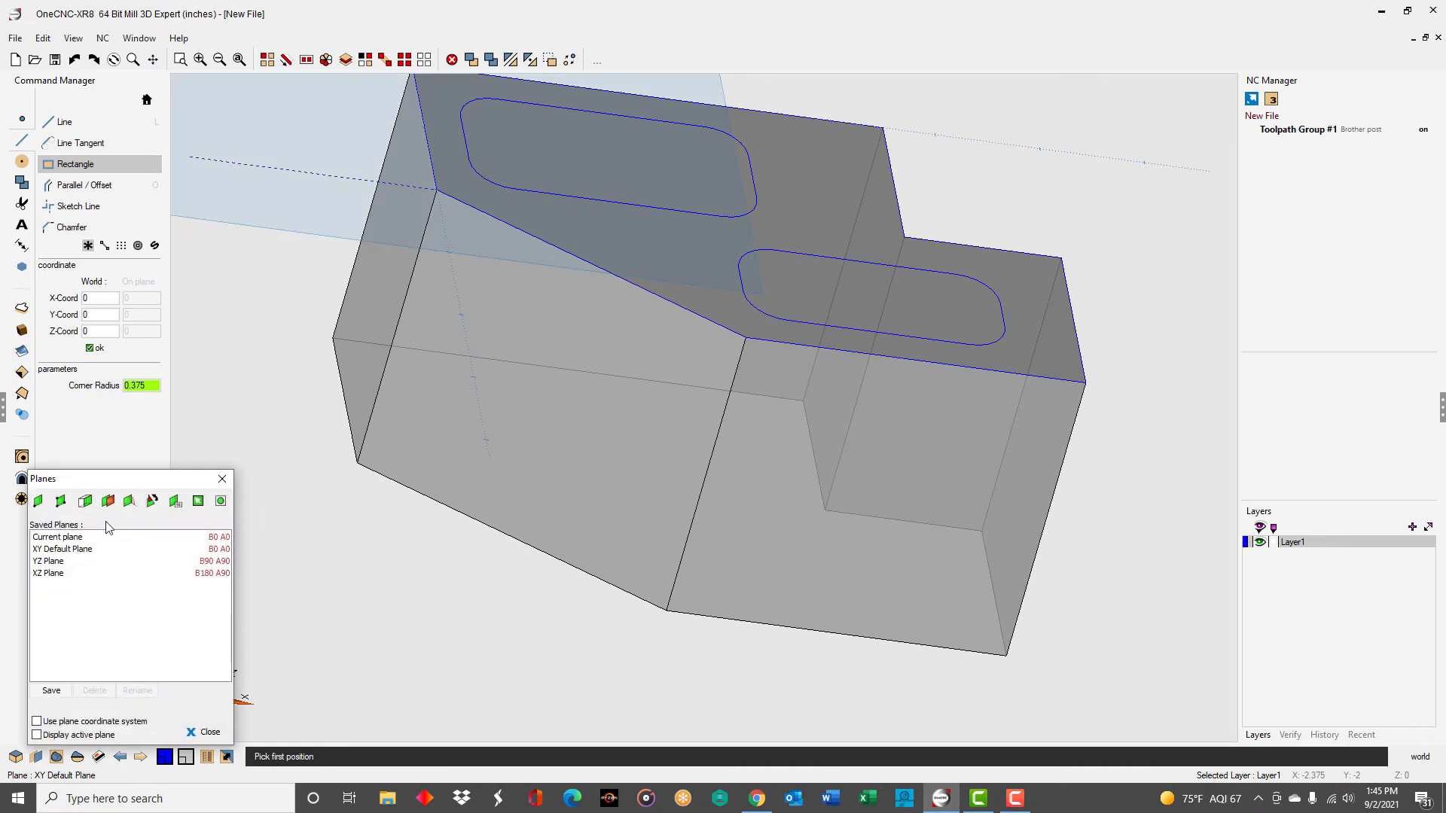
left_click(85, 506)
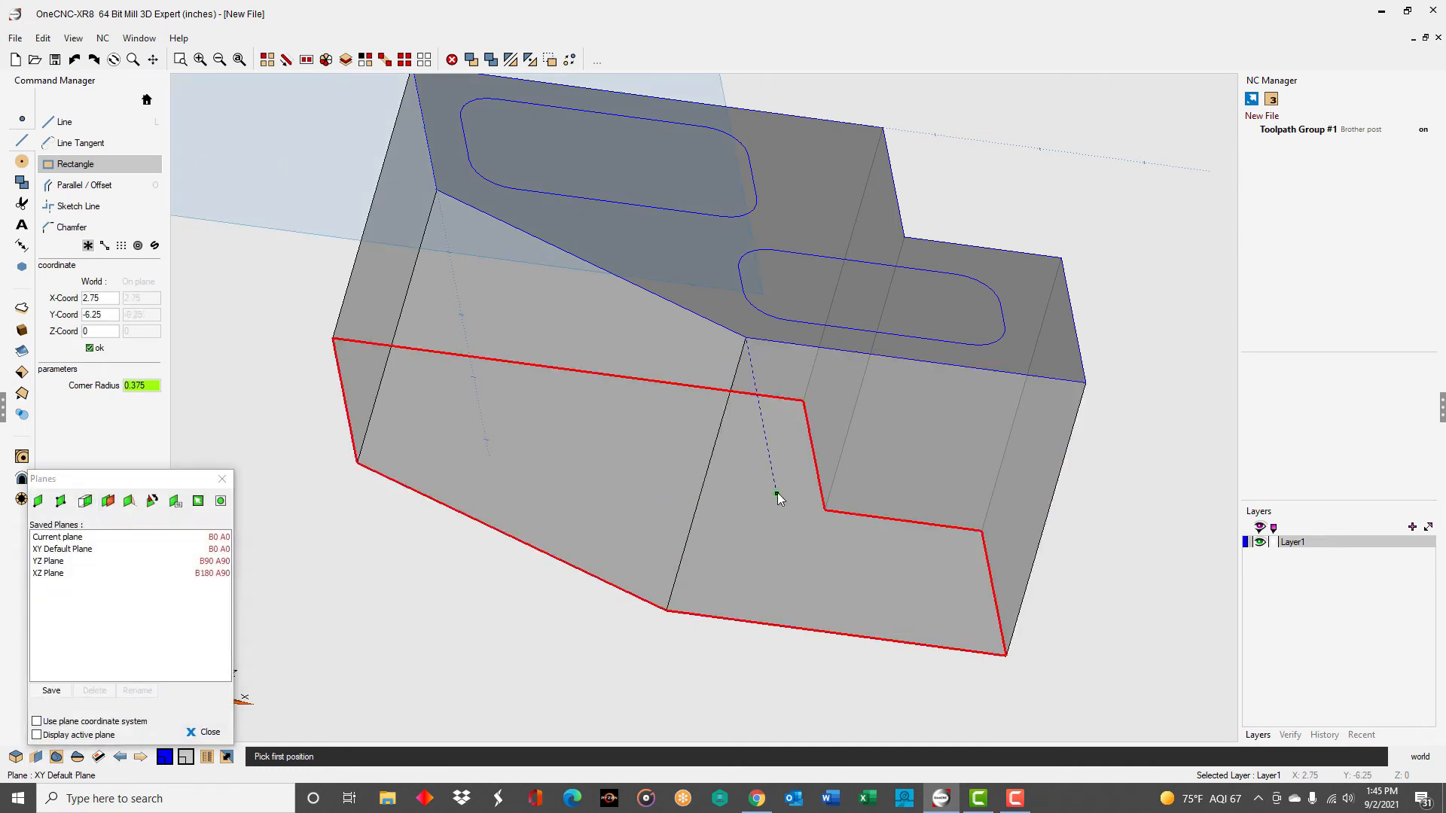
left_click(738, 512)
right_click(653, 504)
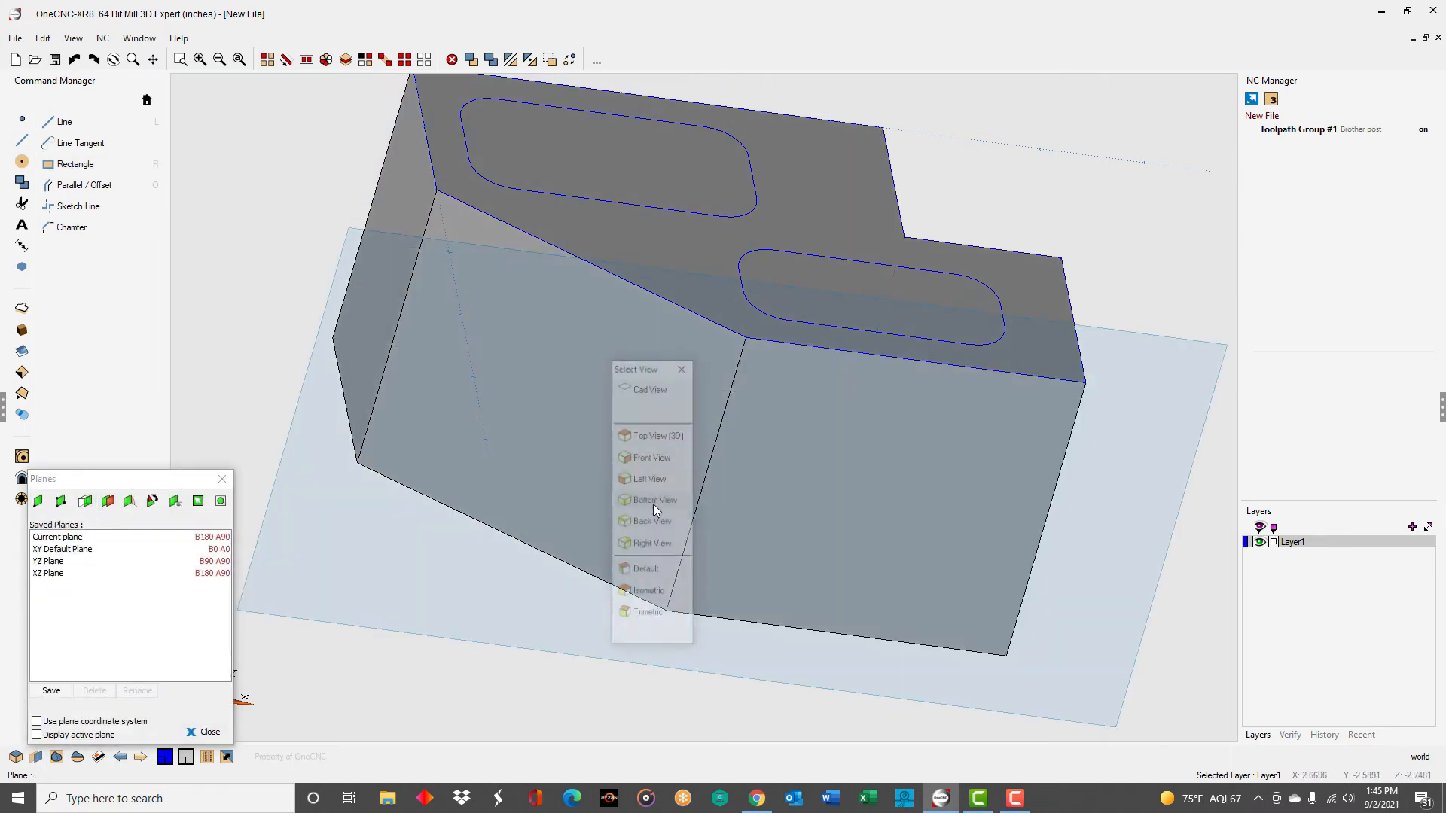
left_click(660, 410)
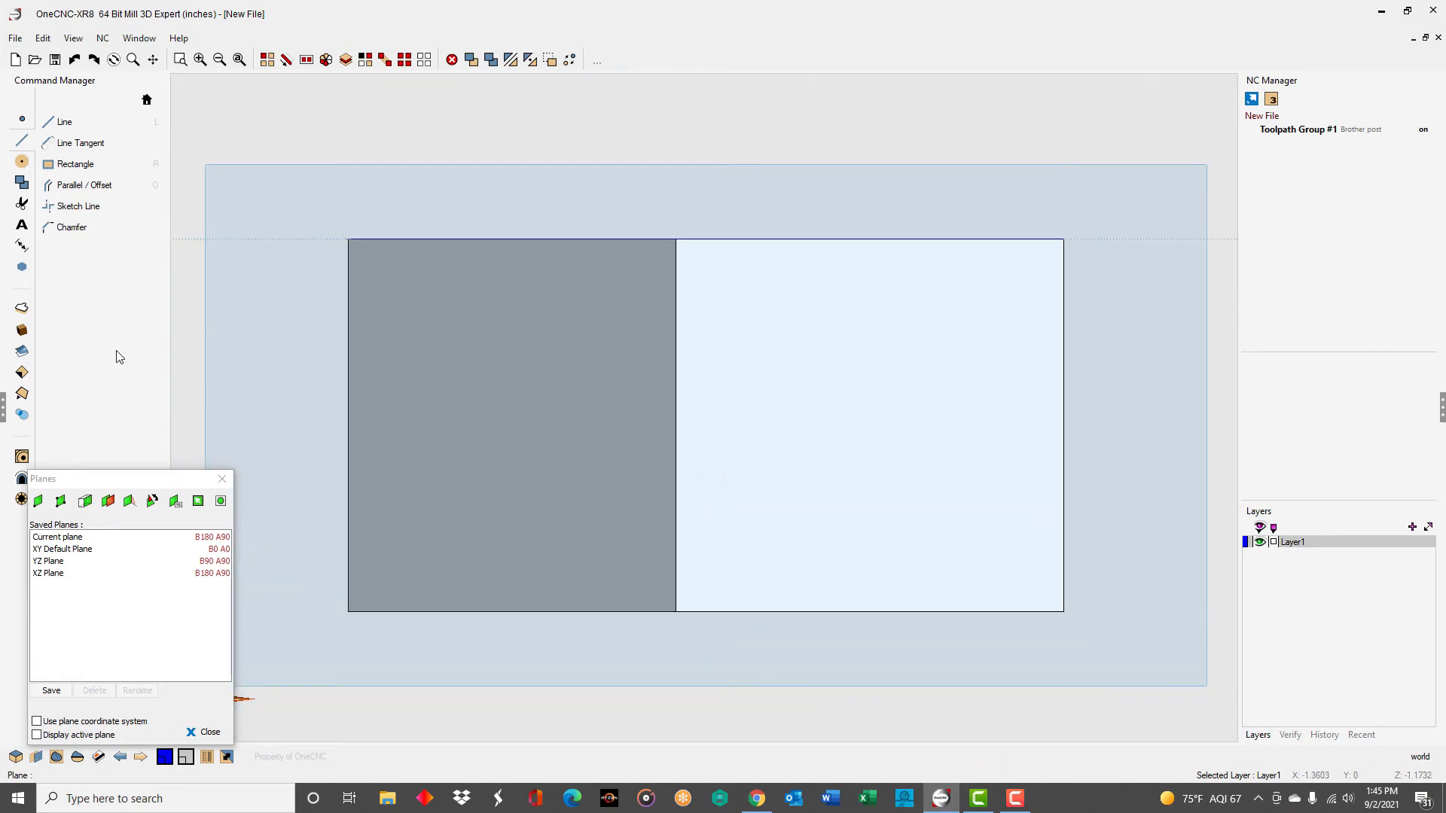
Draw a rectangle with 0.375 corner radius on the front vertical face
left_click(65, 165)
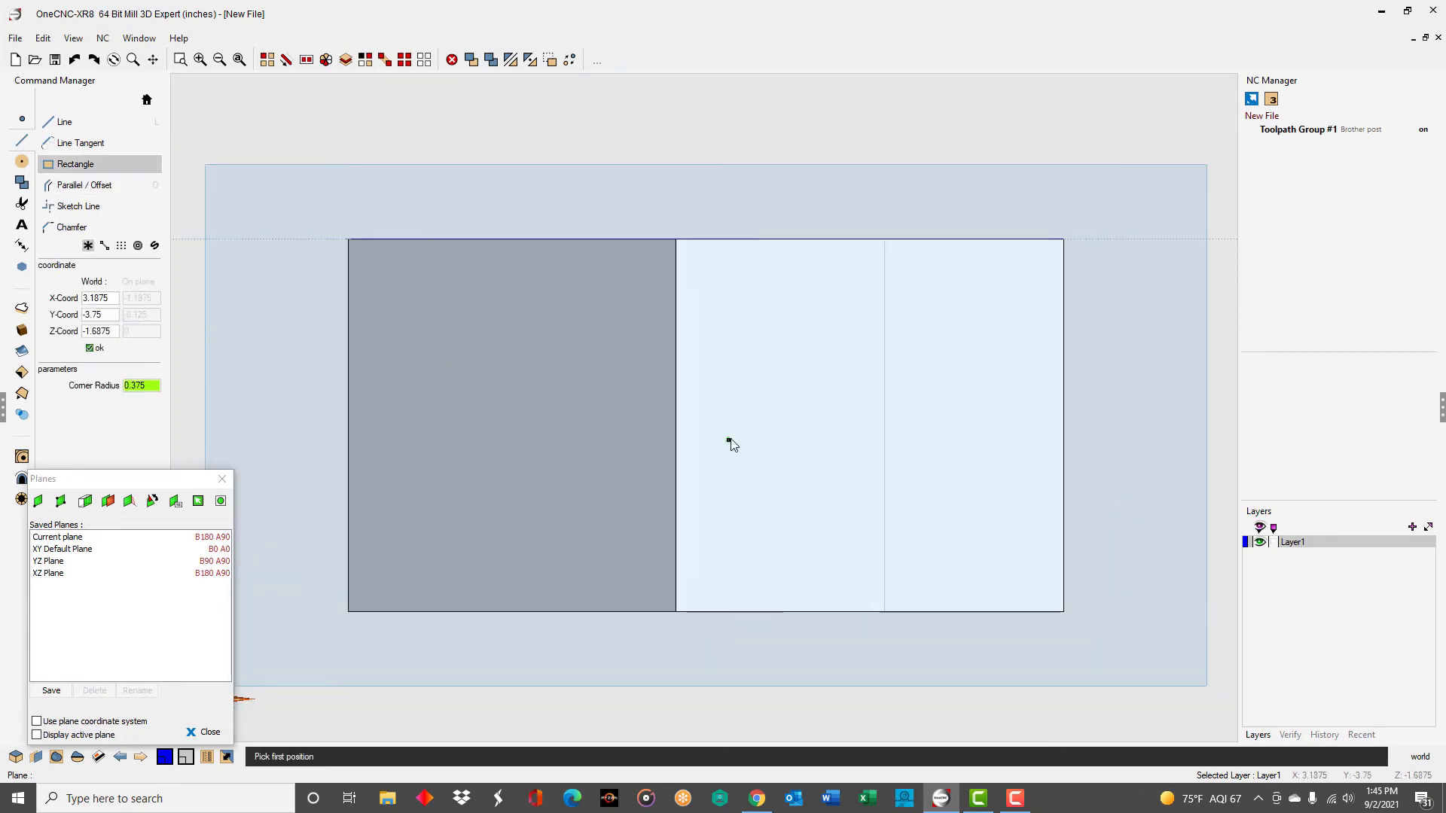
left_click(728, 322)
left_click(1000, 553)
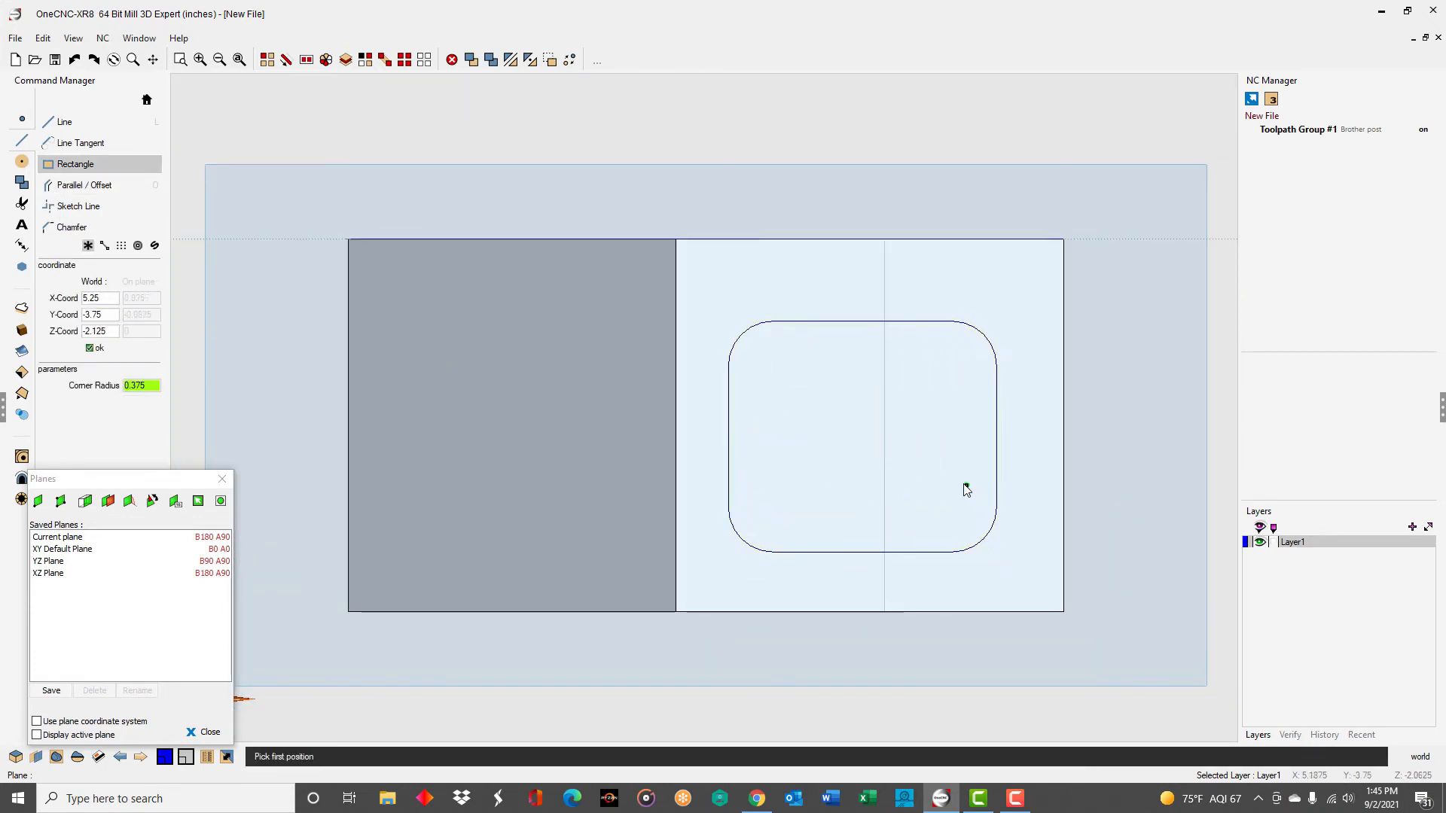
middle_click_drag(965, 487, 932, 525)
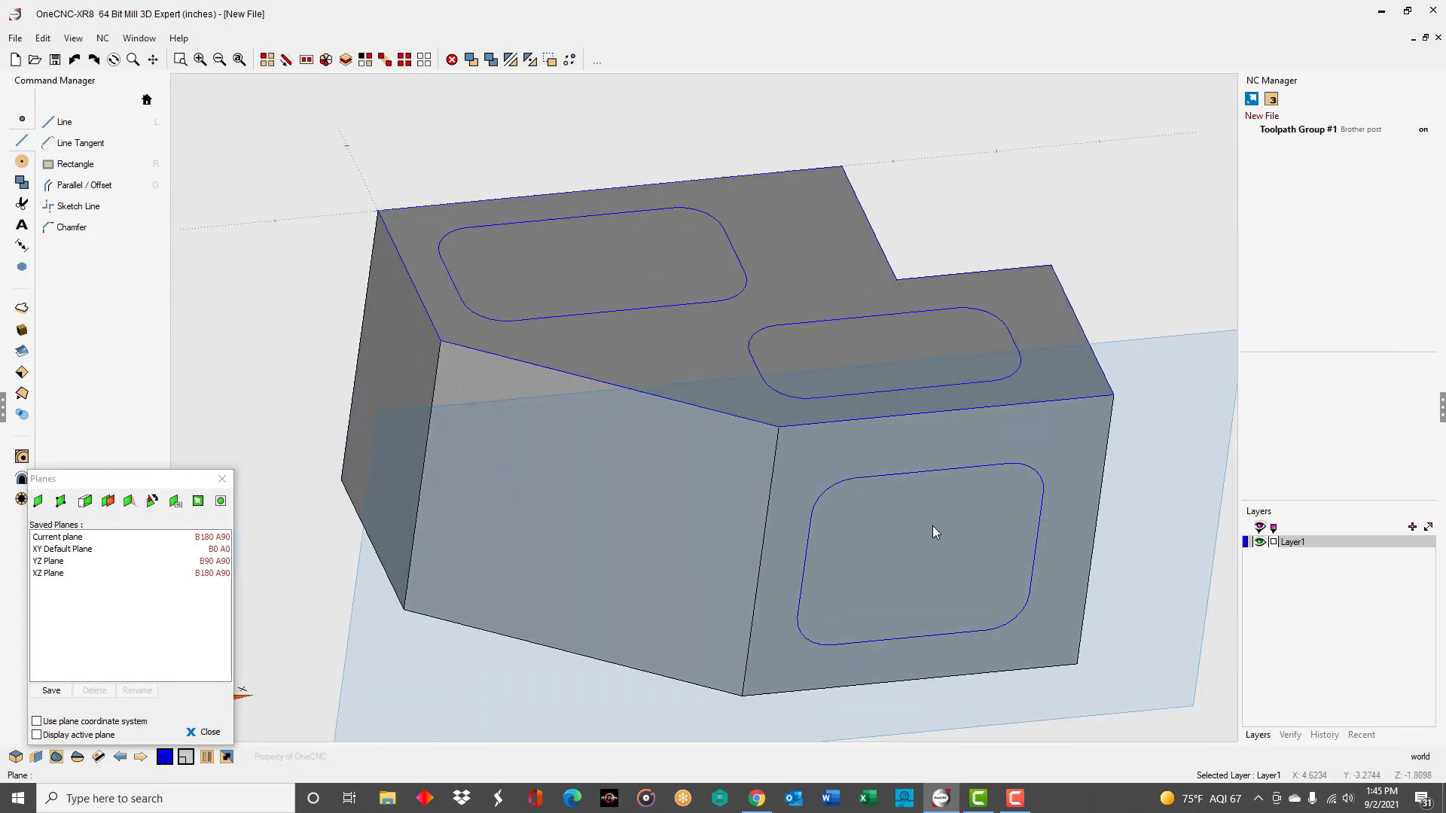
Extrude-cut the front face's rounded rectangle into the block to a depth of about 0.3125 with no taper
left_click(21, 308)
left_click(76, 160)
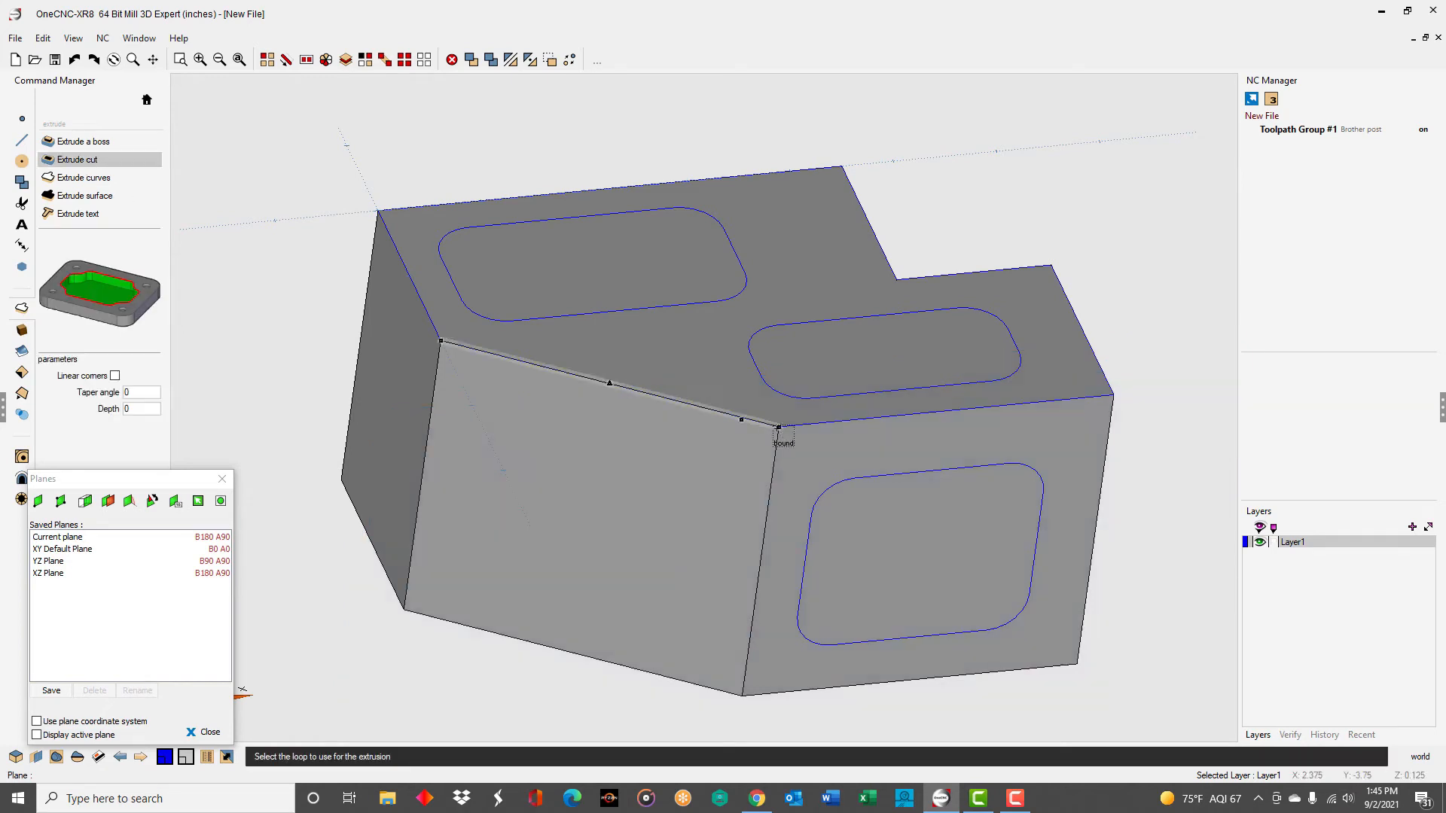
left_click(827, 498)
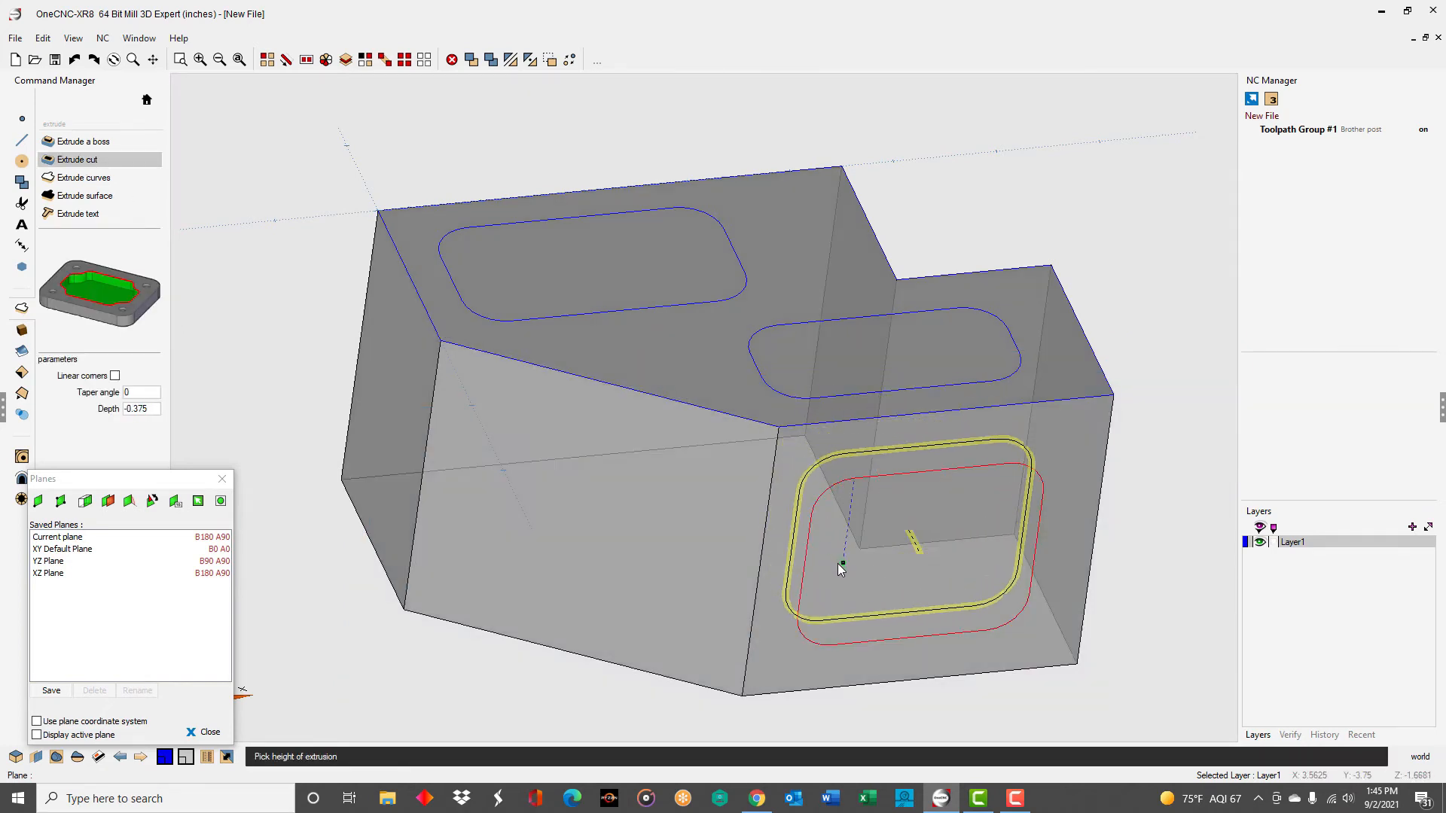
left_click(840, 565)
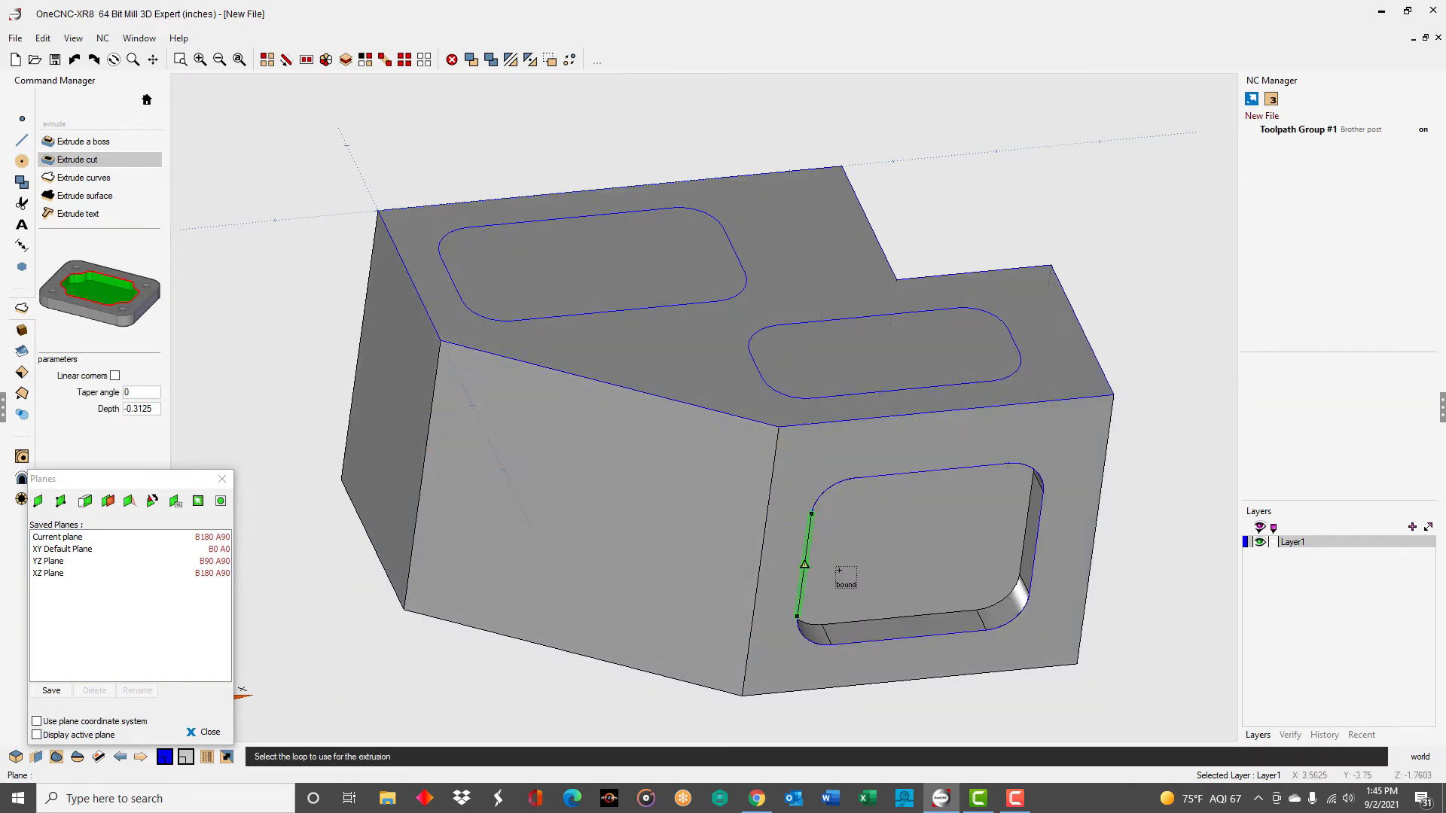
Activate the XY Default Plane and extrude-cut the top face's larger rectangle about 1.125 deep and the smaller one about 0.75 deep
left_click(102, 551)
left_click(222, 479)
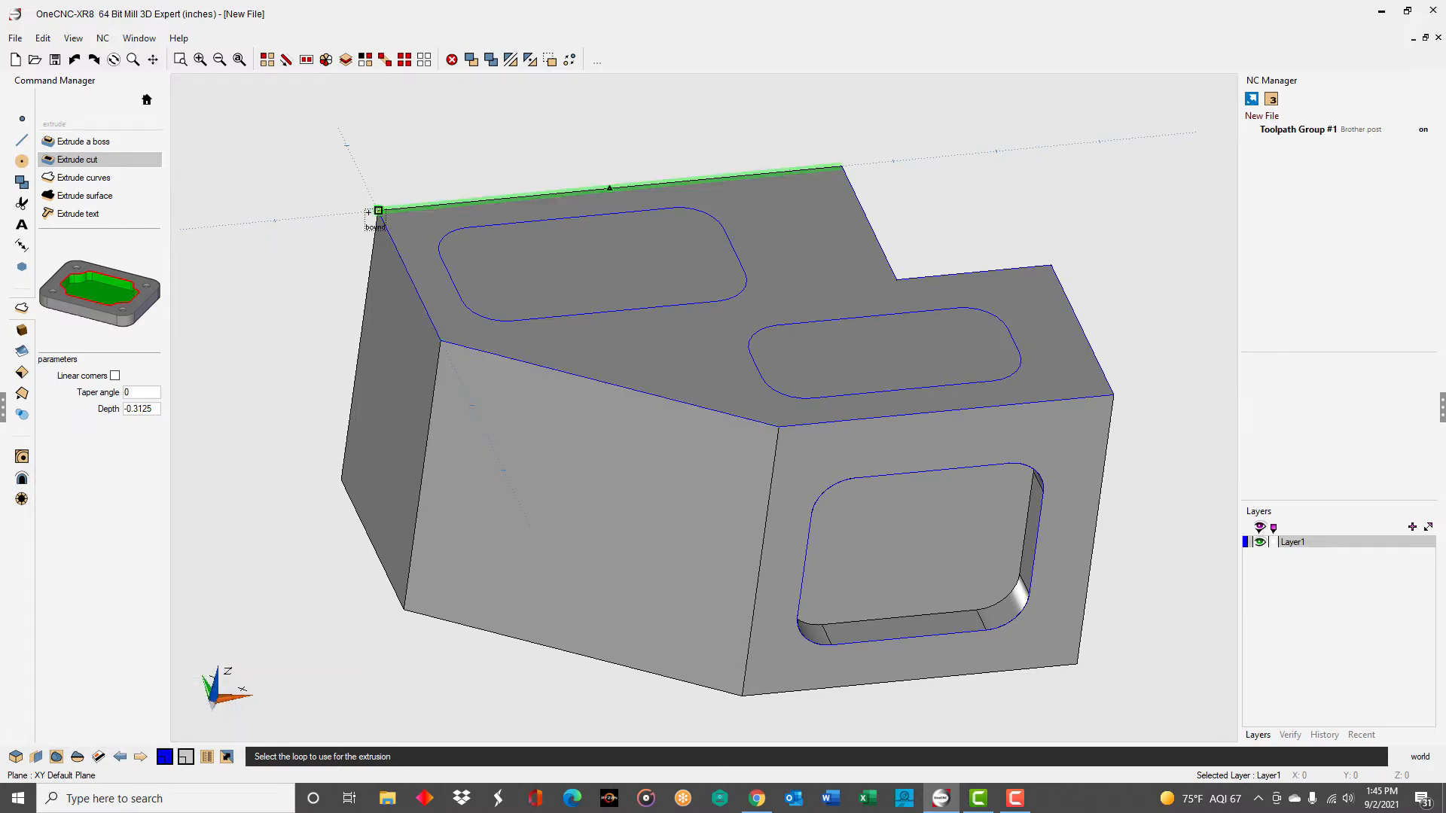
left_click(500, 230)
left_click(576, 343)
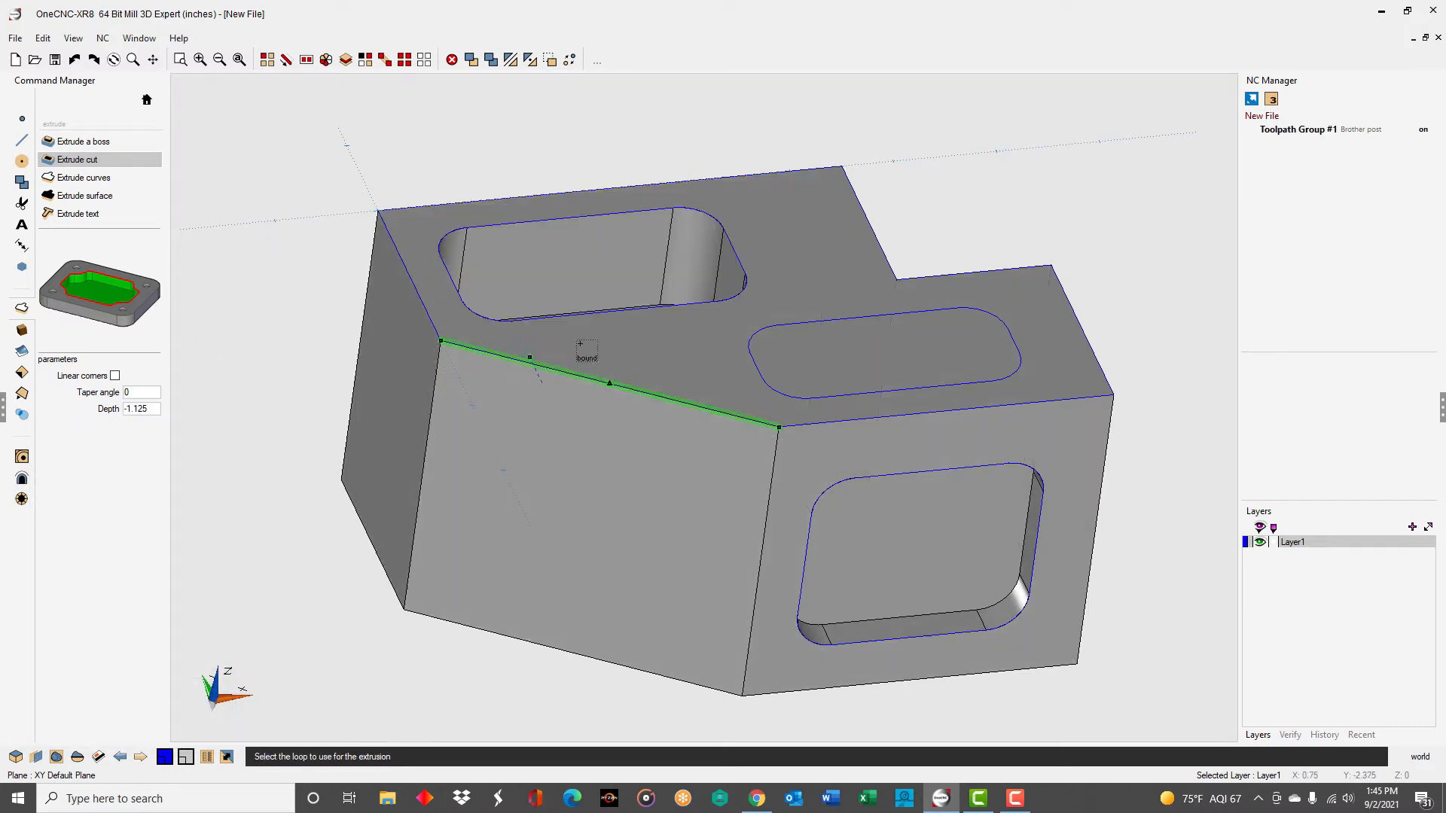
left_click(775, 332)
left_click(794, 407)
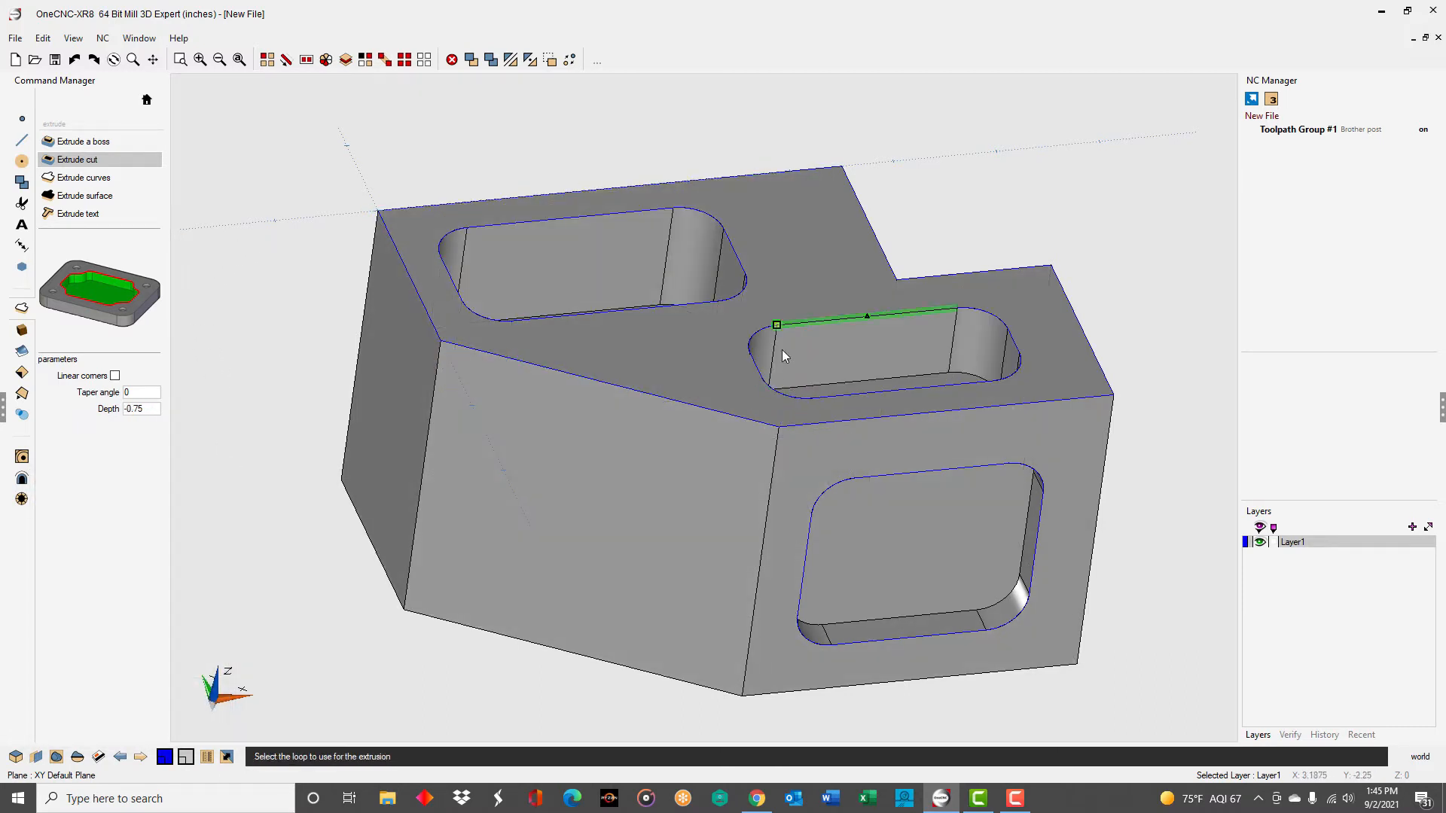
key("Escape")
middle_click_drag(782, 350, 725, 387)
scroll(718, 392, "down", 2)
scroll(720, 391, "up", 2)
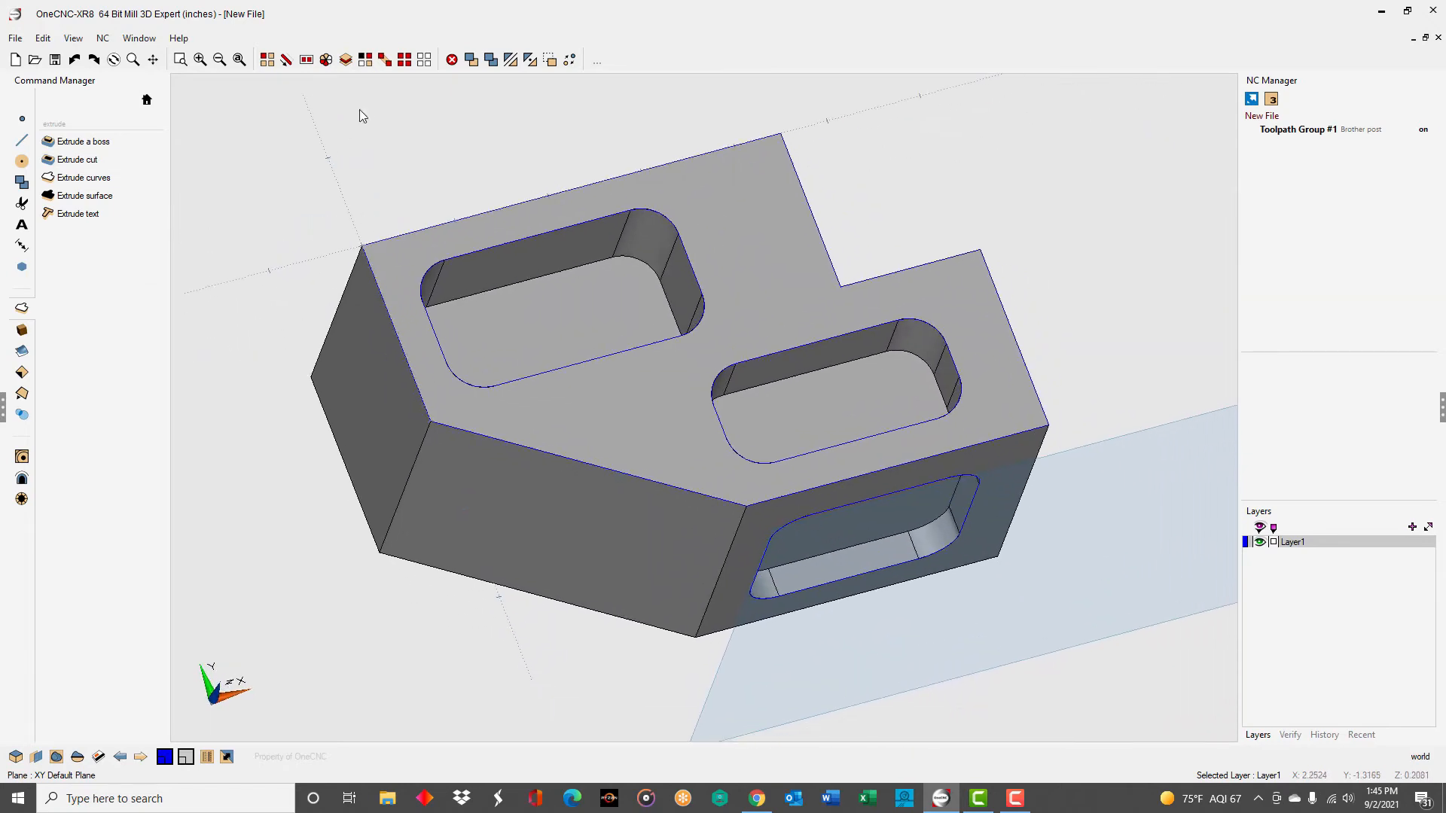
Chamfer the rim edges of all three pockets with a chamfer distance of 0.06
left_click(21, 393)
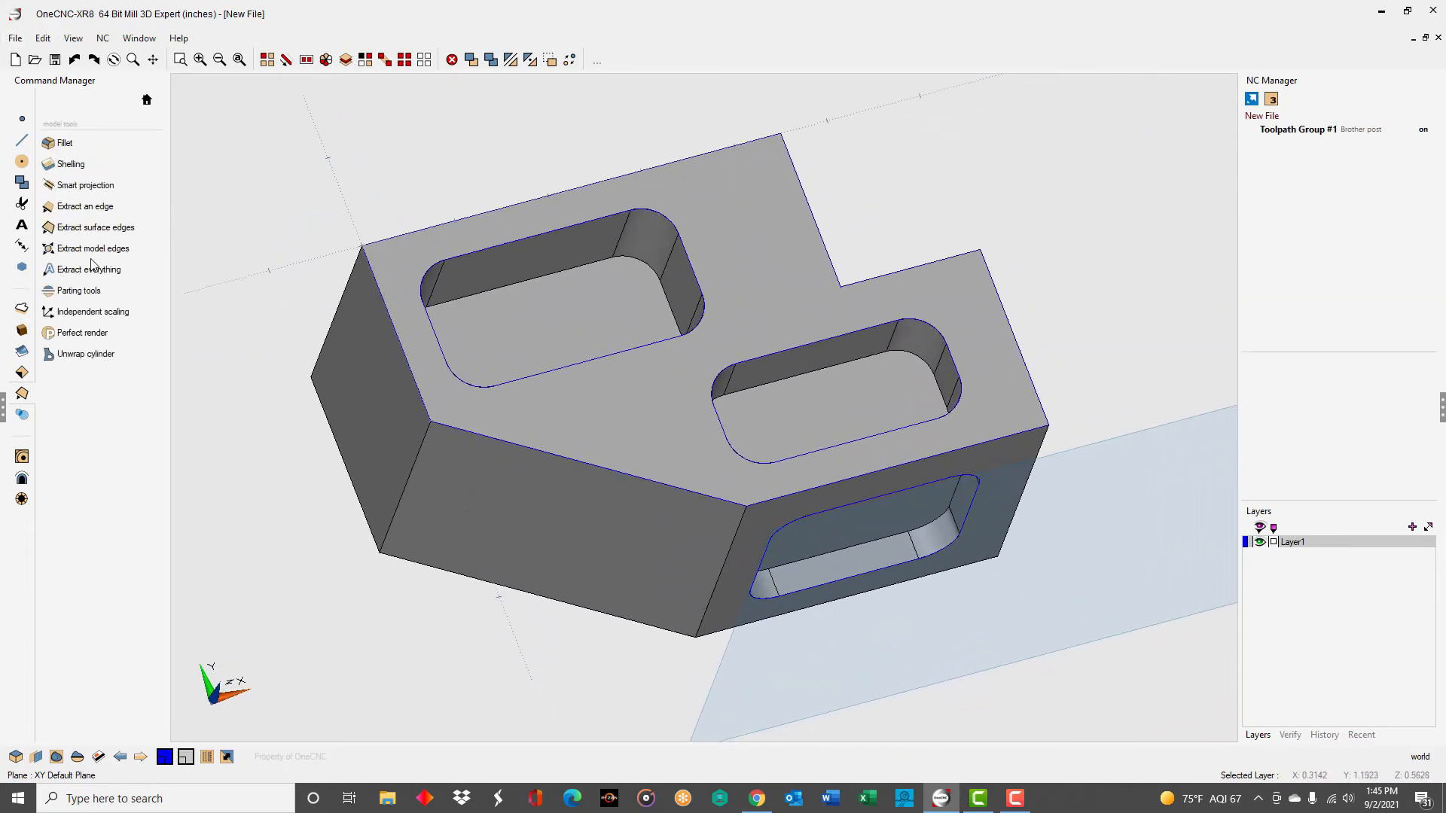
left_click(59, 143)
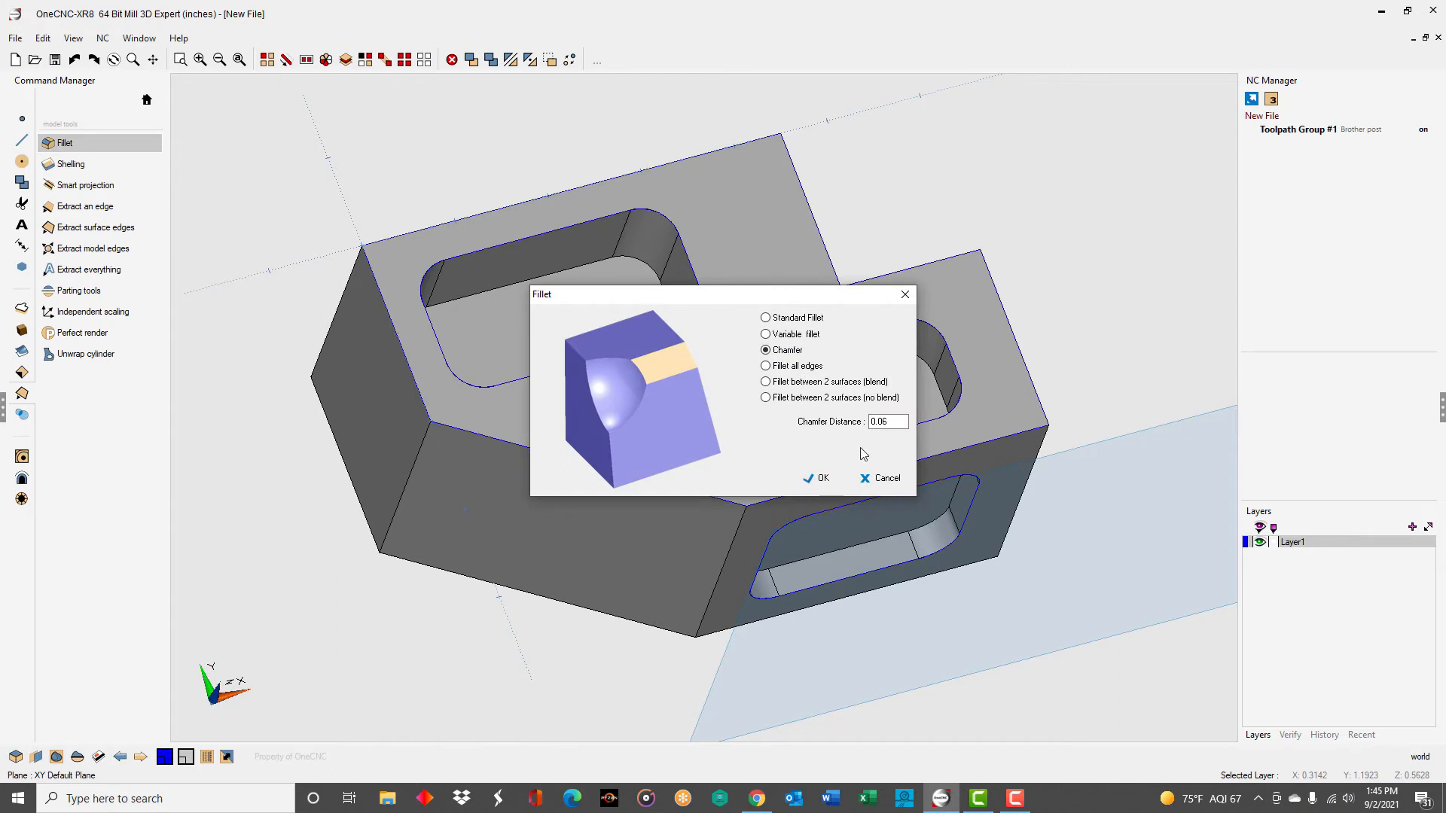
left_click(821, 479)
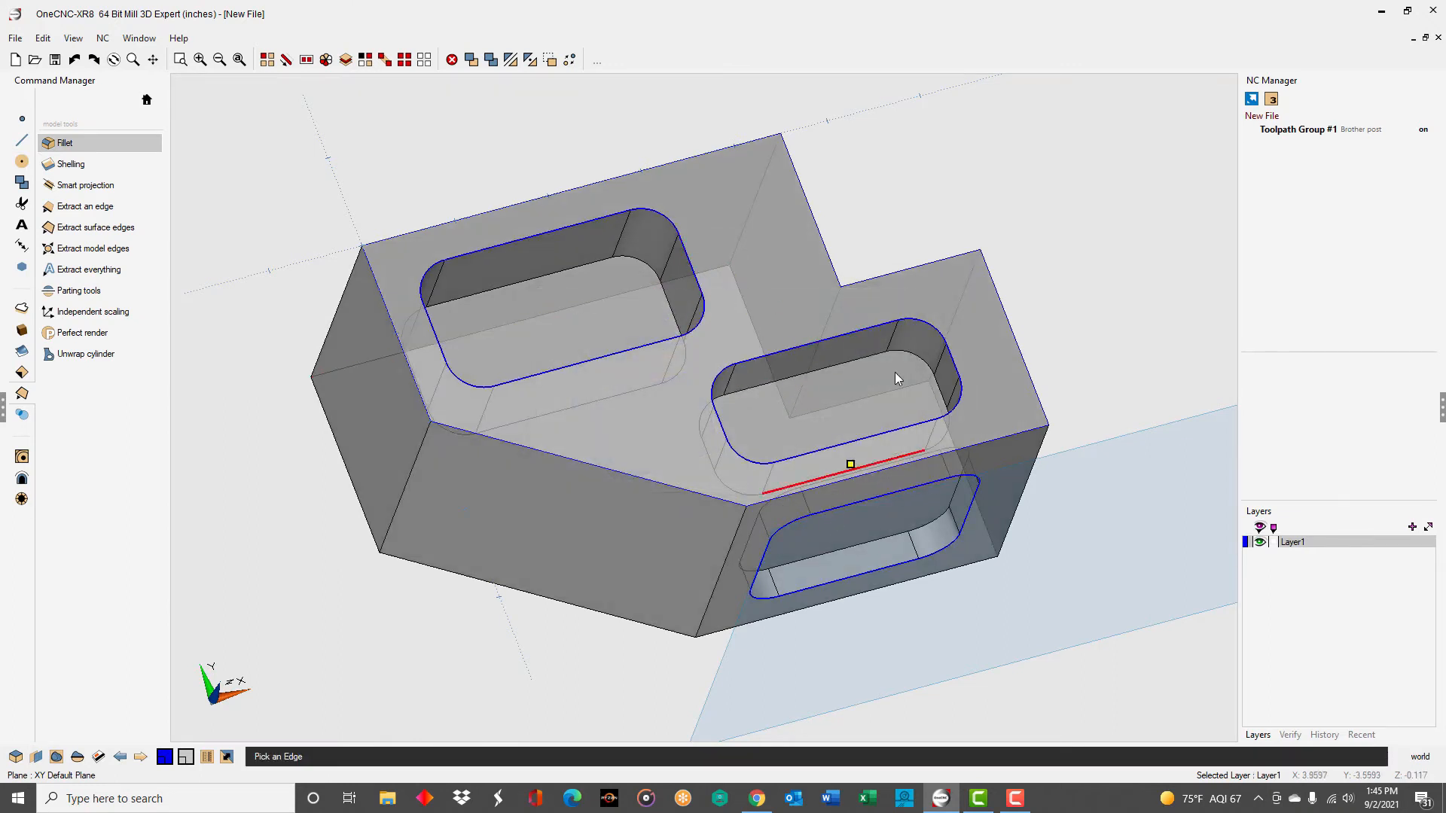
right_click(952, 220)
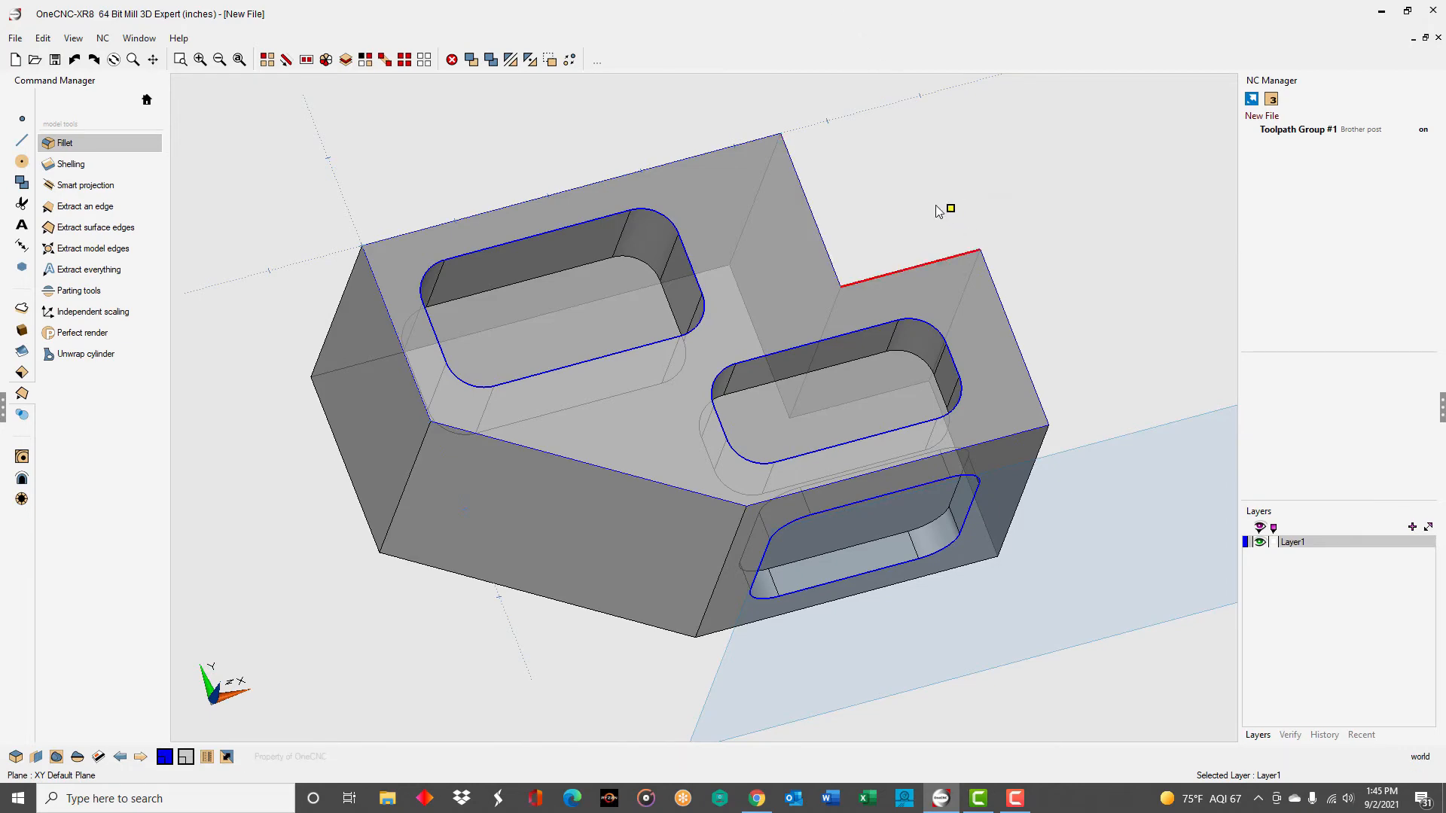
middle_click_drag(824, 336, 743, 338)
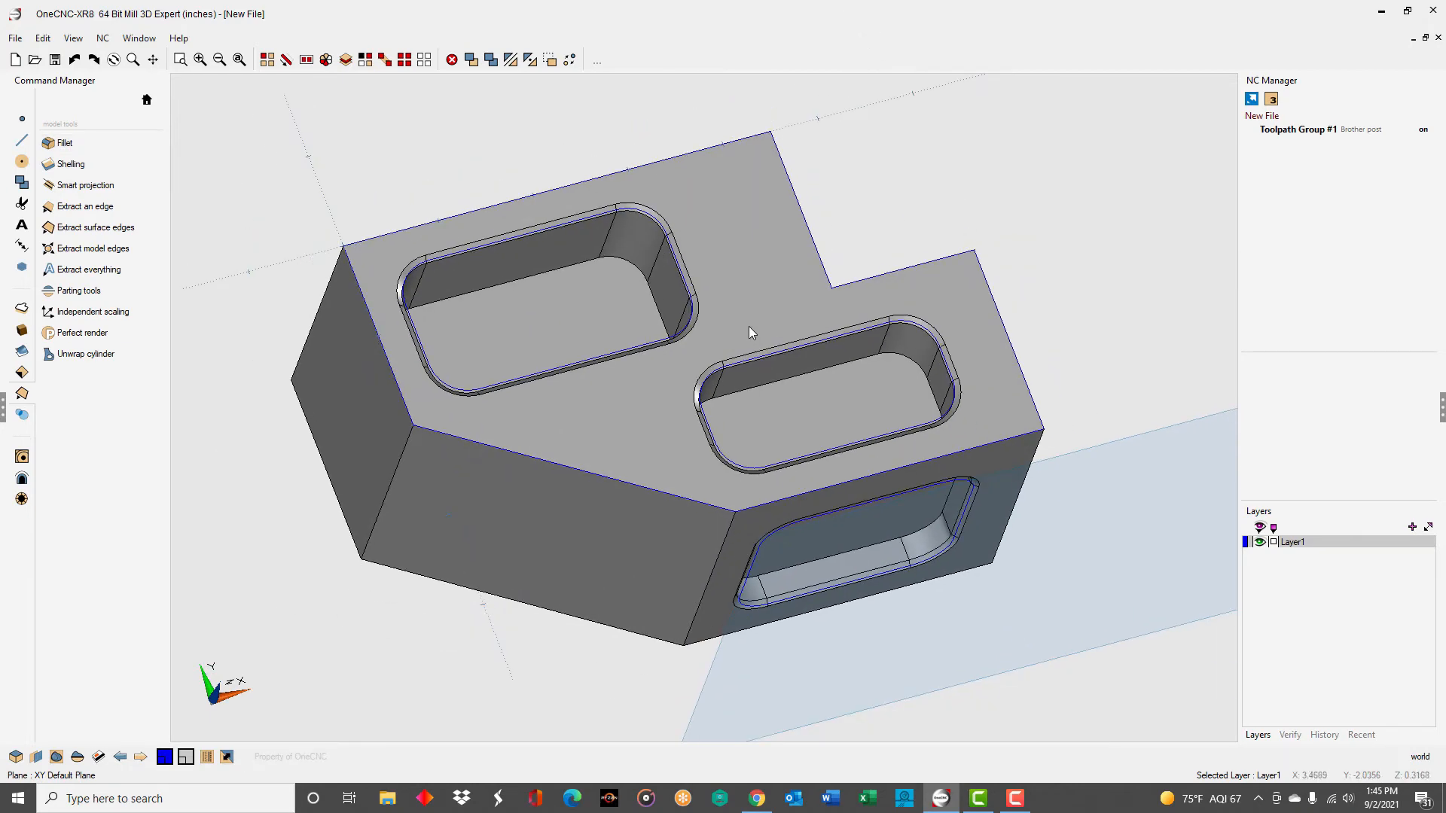
Hide the block outline and pocket outline curves on Layer1, keeping only the solid model displayed
key("h")
left_click(609, 435)
right_click(608, 434)
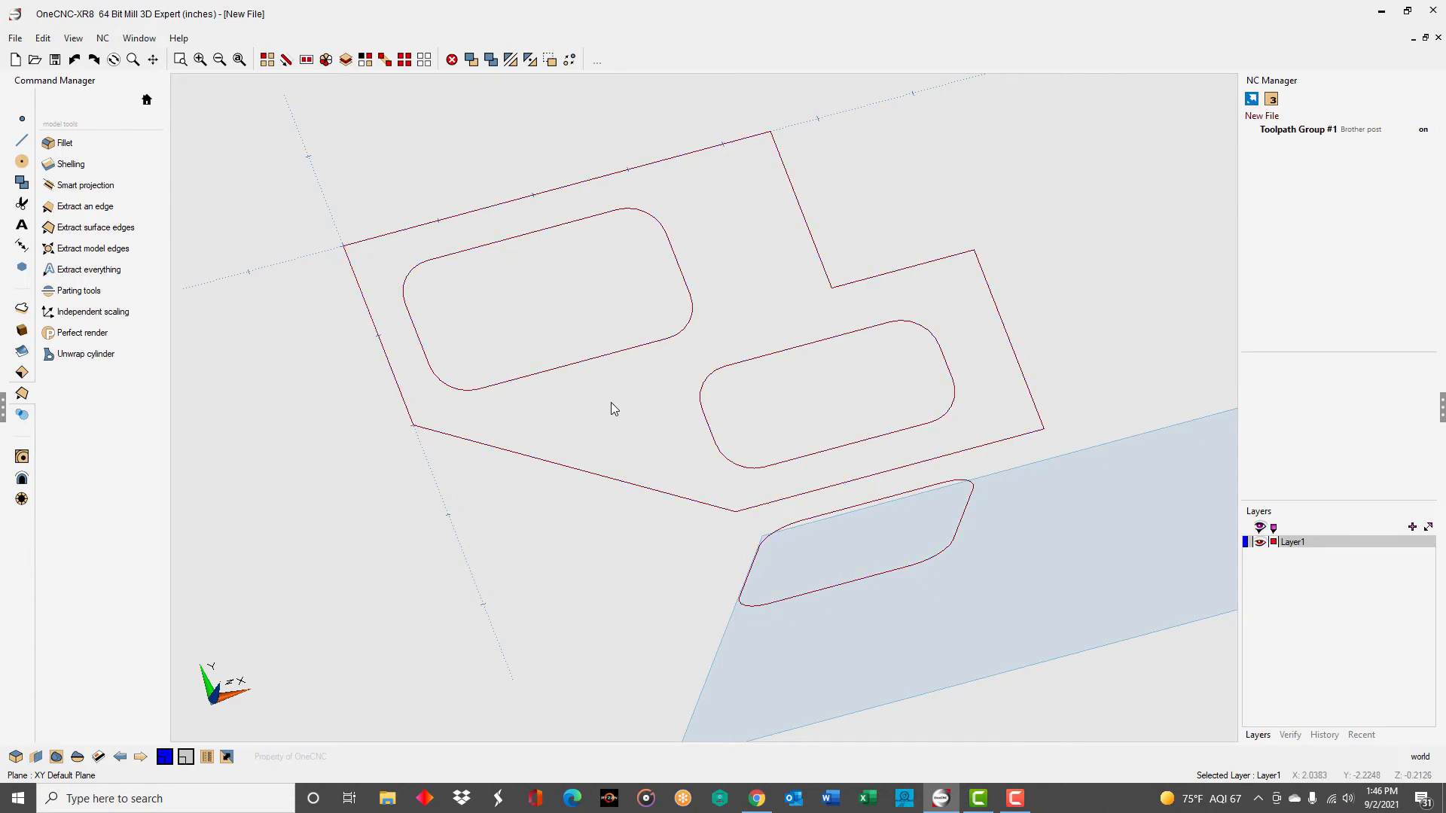
key("ctrl+z")
left_click(1262, 544)
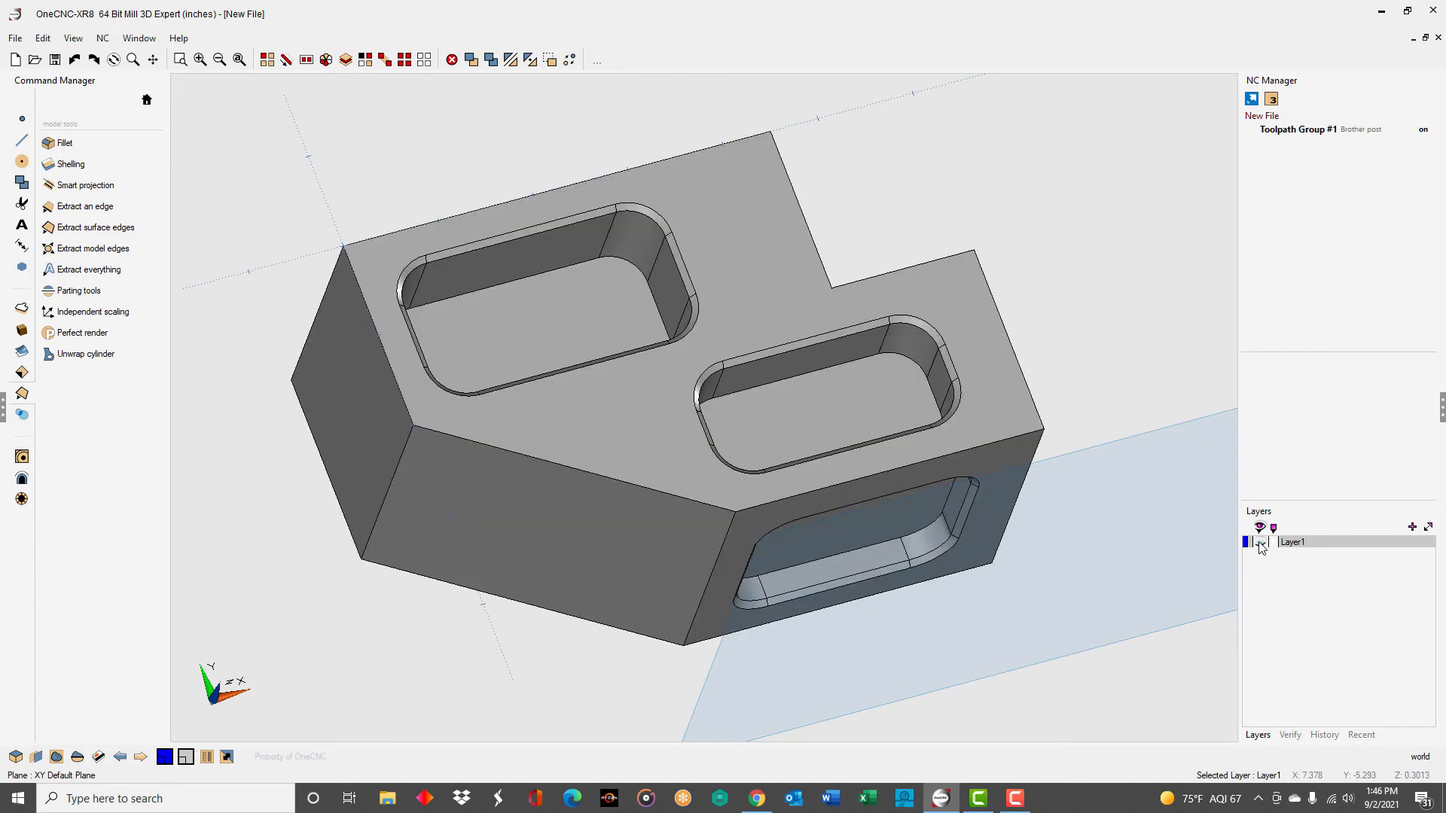
Activate the saved XY Default Plane as the working plane in place of the front face's plane
scroll(879, 432, "down", 2)
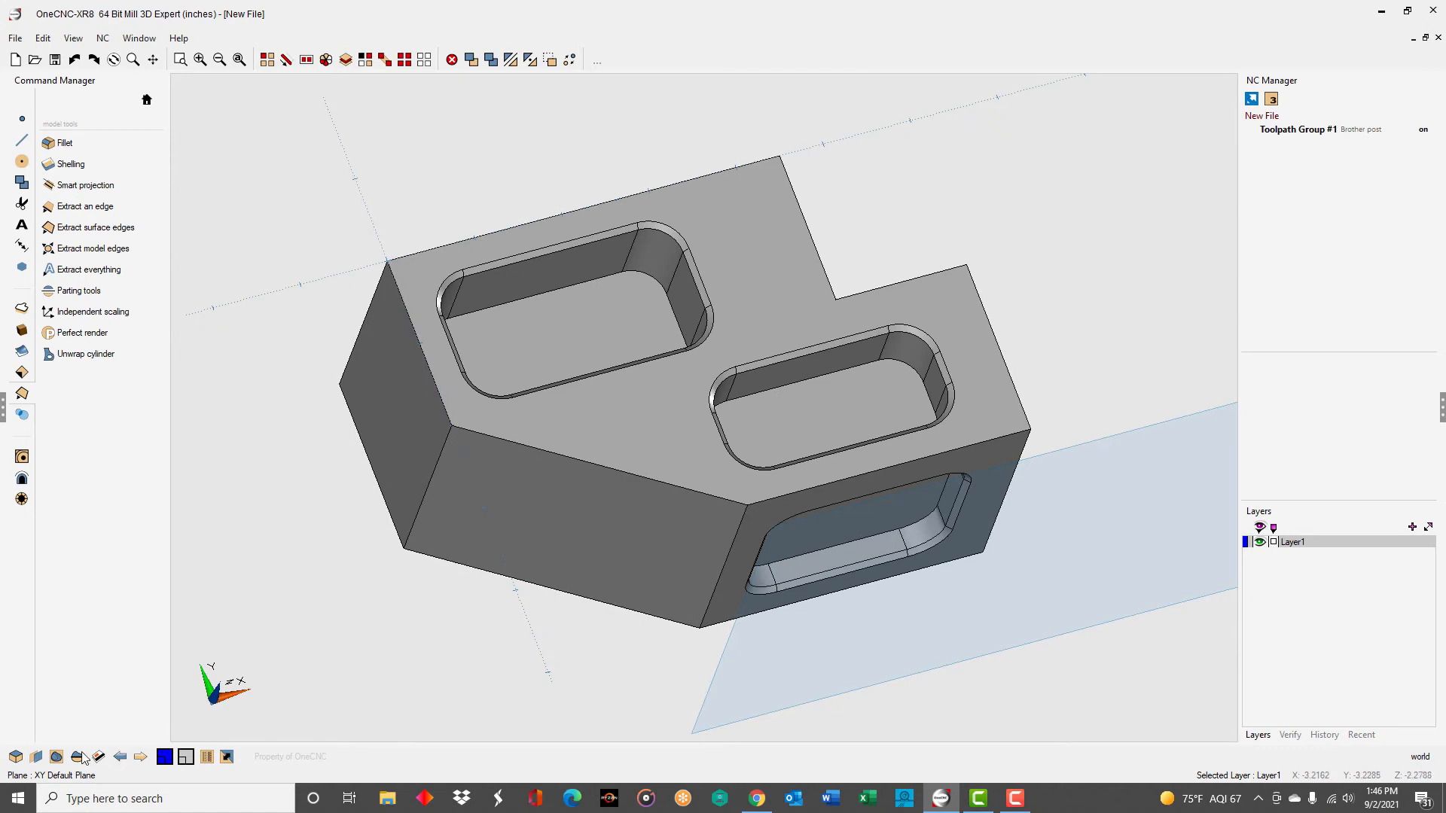
left_click(36, 756)
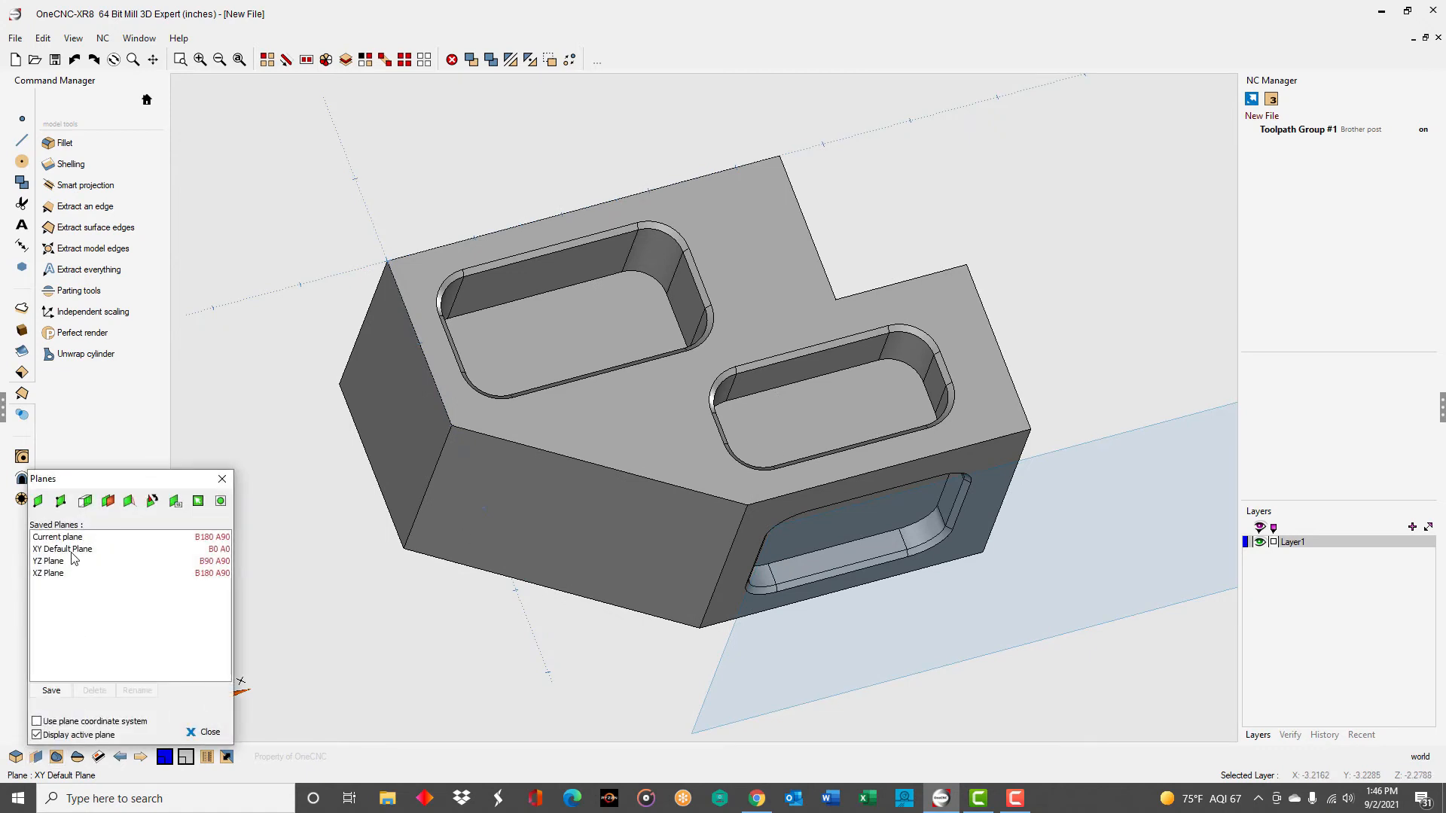
double_click(71, 552)
left_click(221, 479)
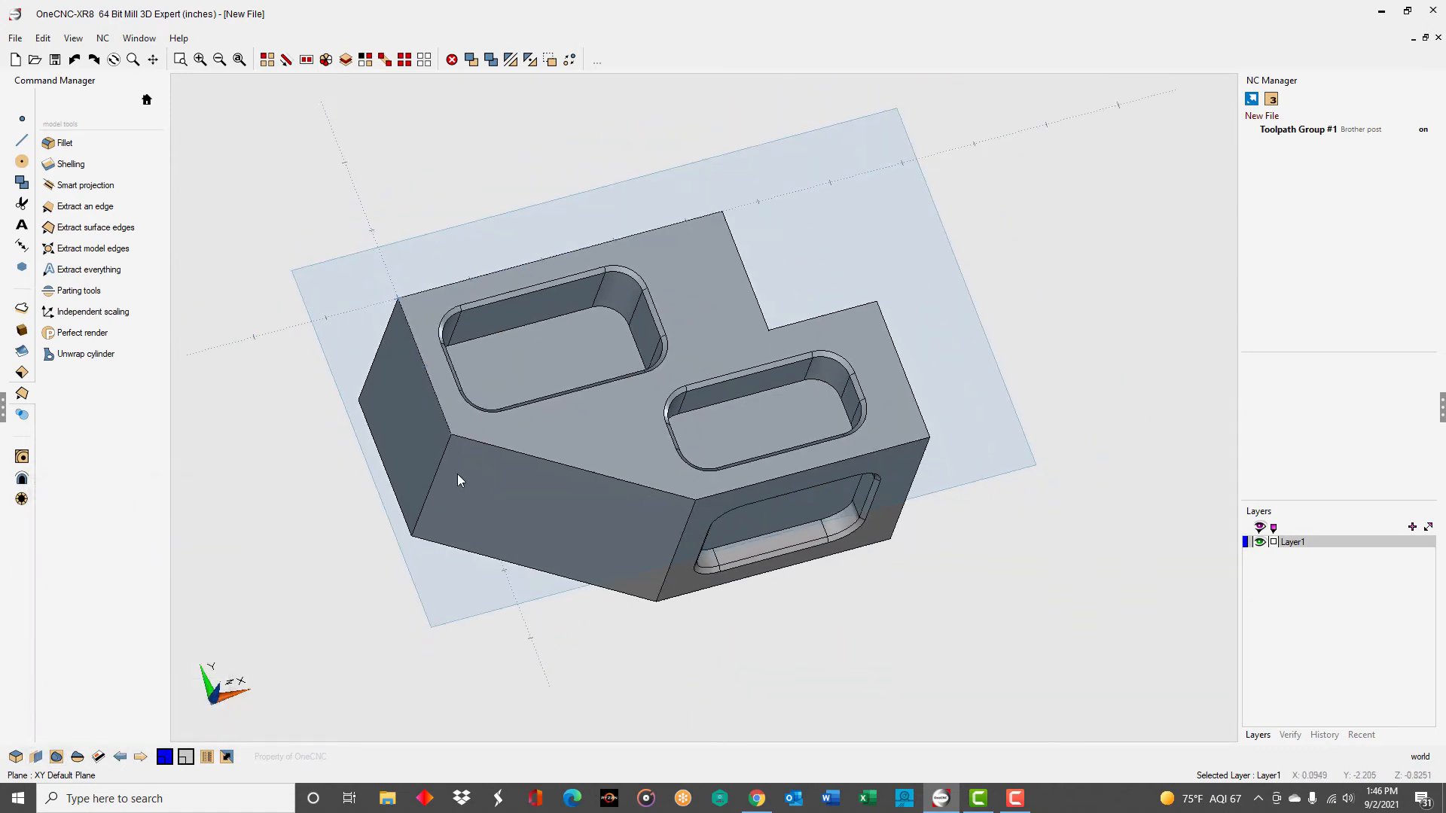
Remove the smaller pocket and its chamfer from the block's top face with the Remove a hole or pocket tool
middle_click_drag(462, 477, 503, 476)
scroll(503, 476, "up", 3)
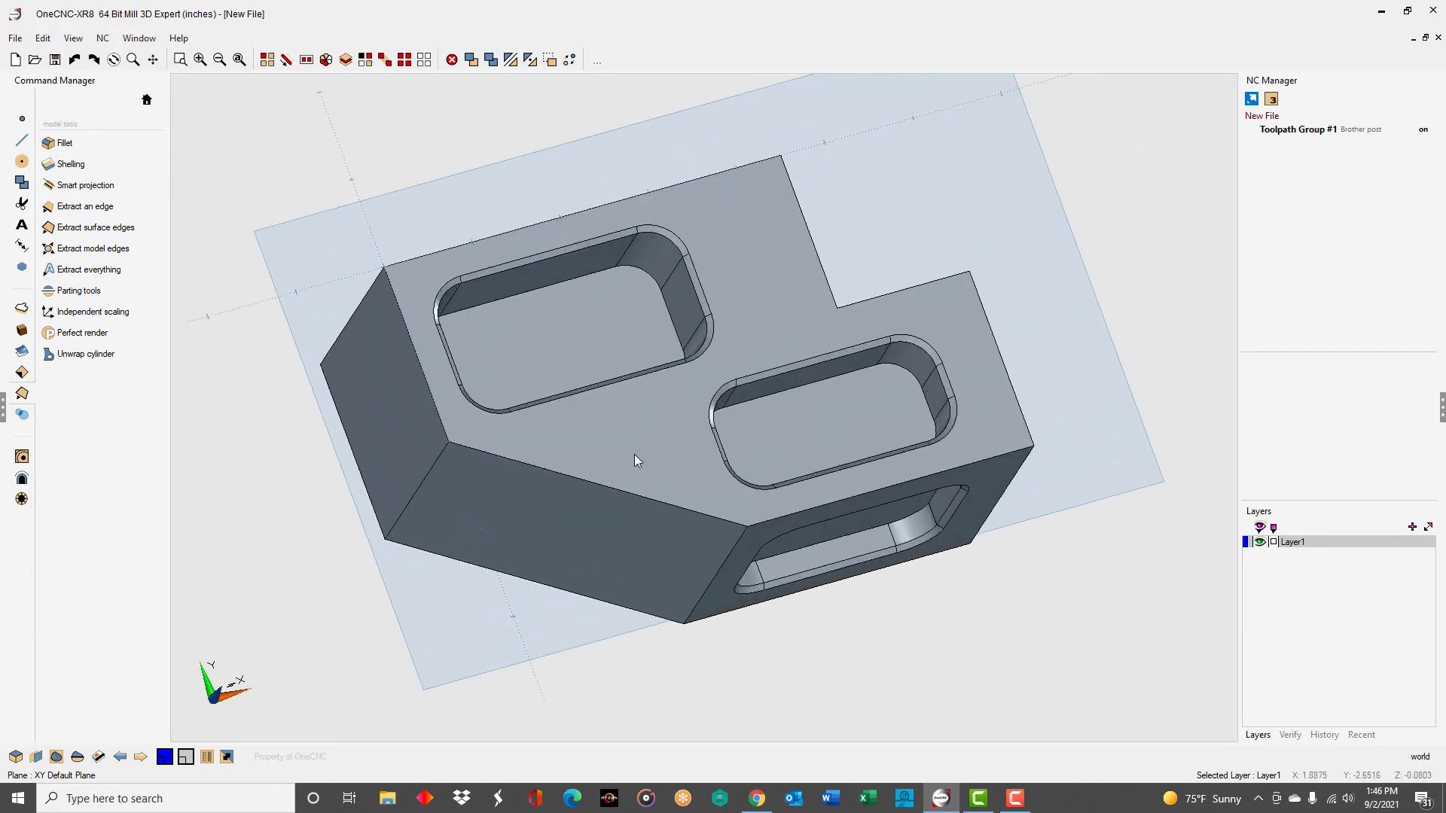
middle_click_drag(714, 448, 699, 388)
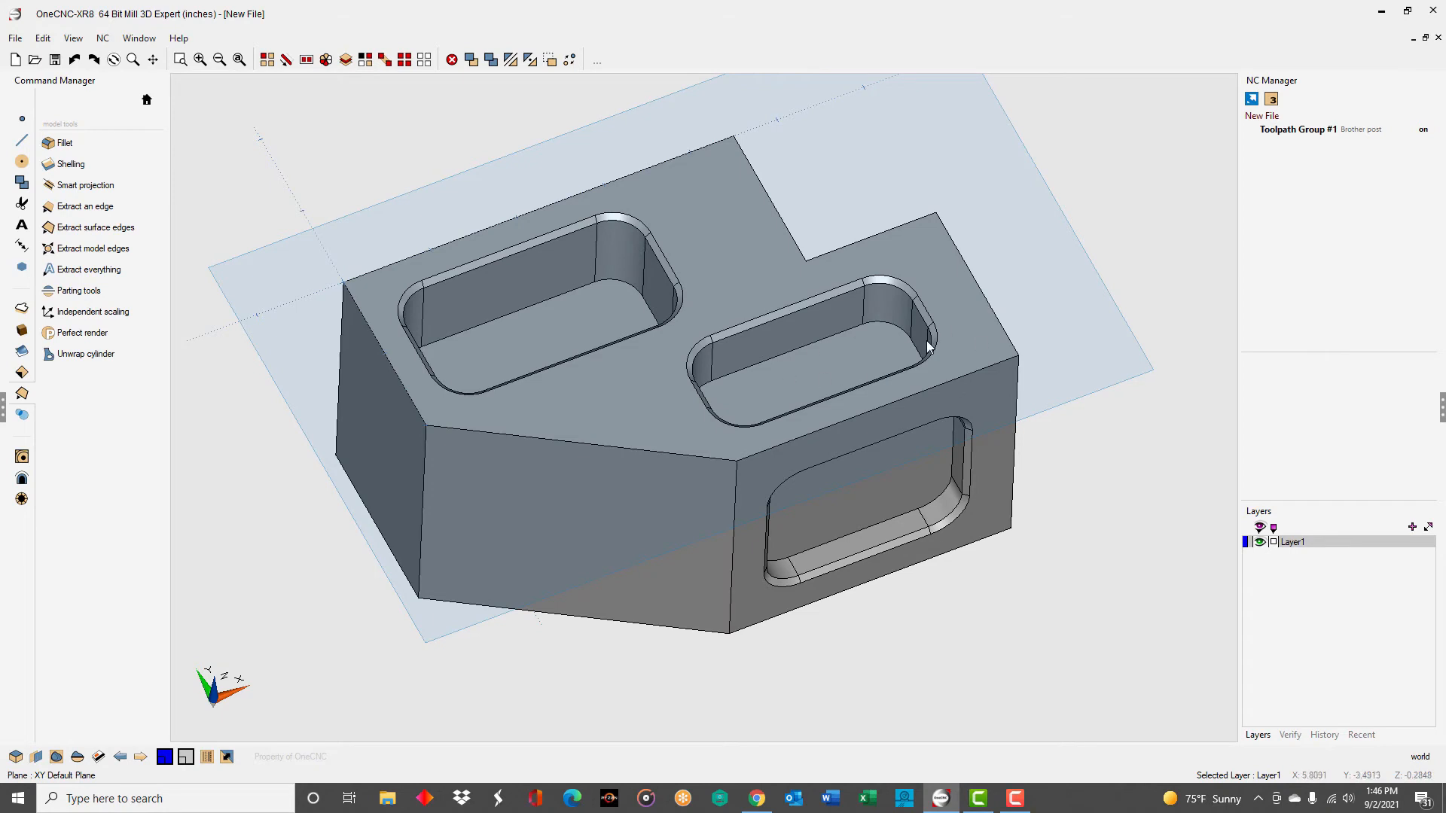
middle_click_drag(829, 358, 842, 310)
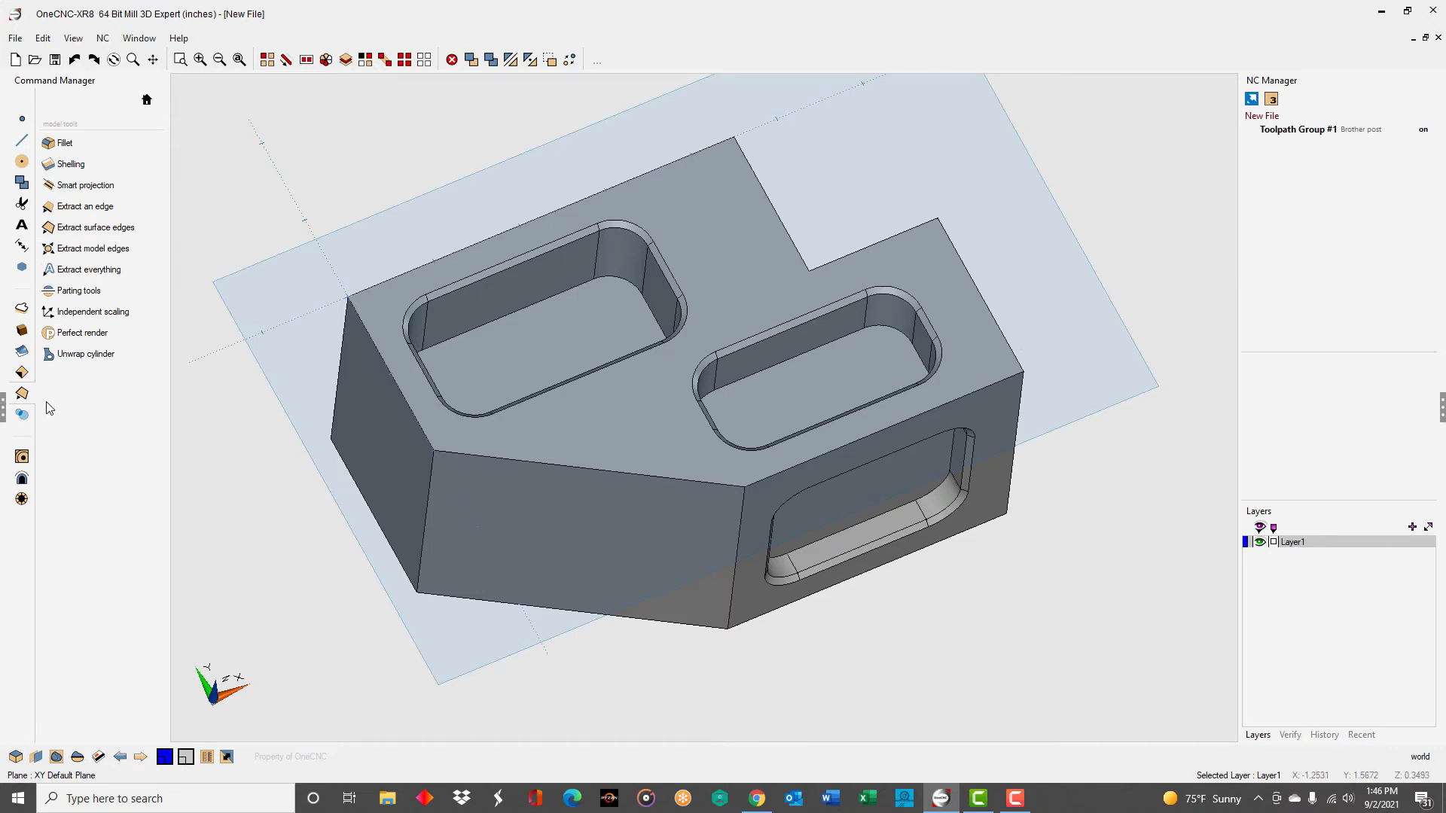
left_click(21, 415)
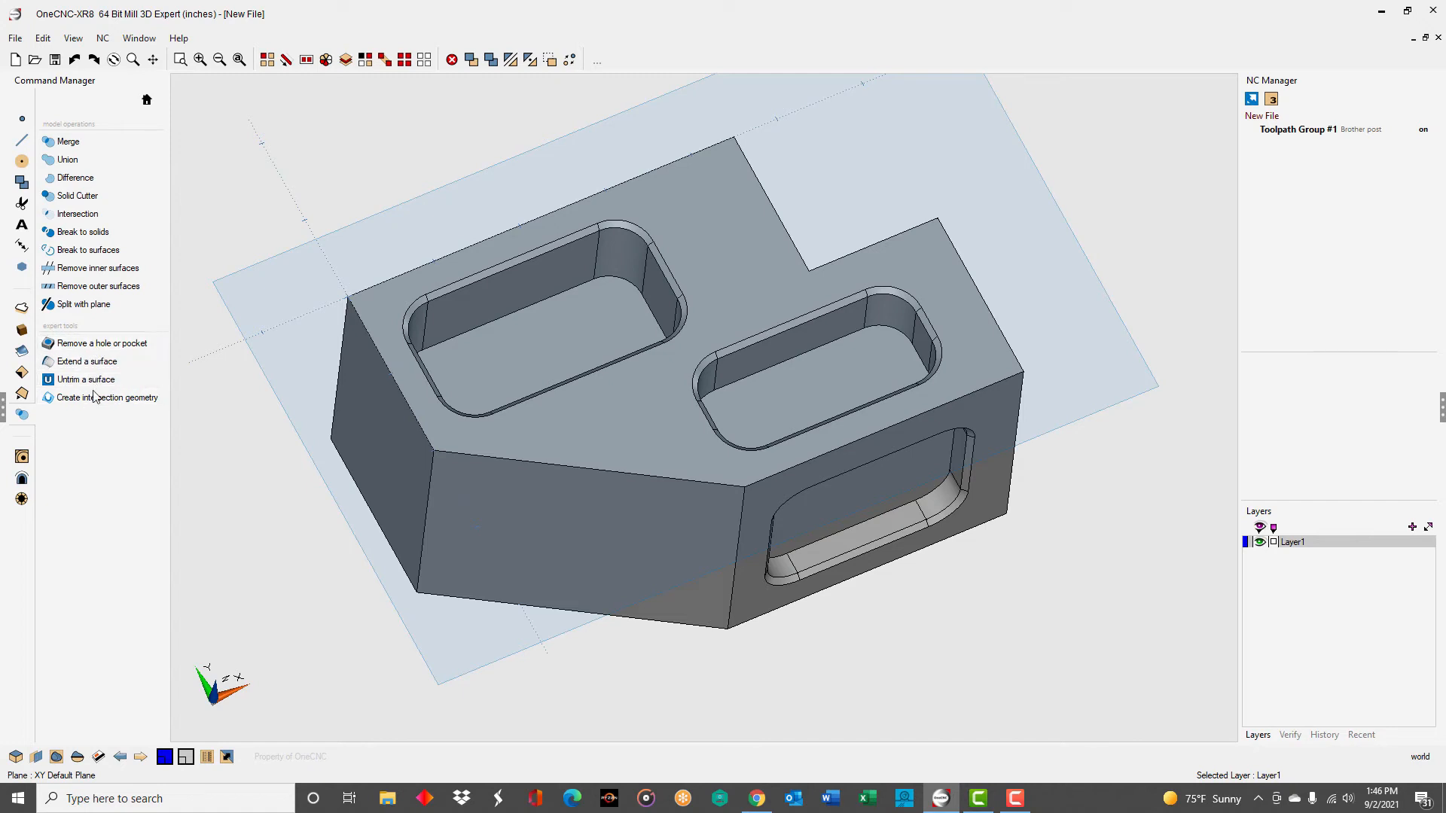
left_click(96, 345)
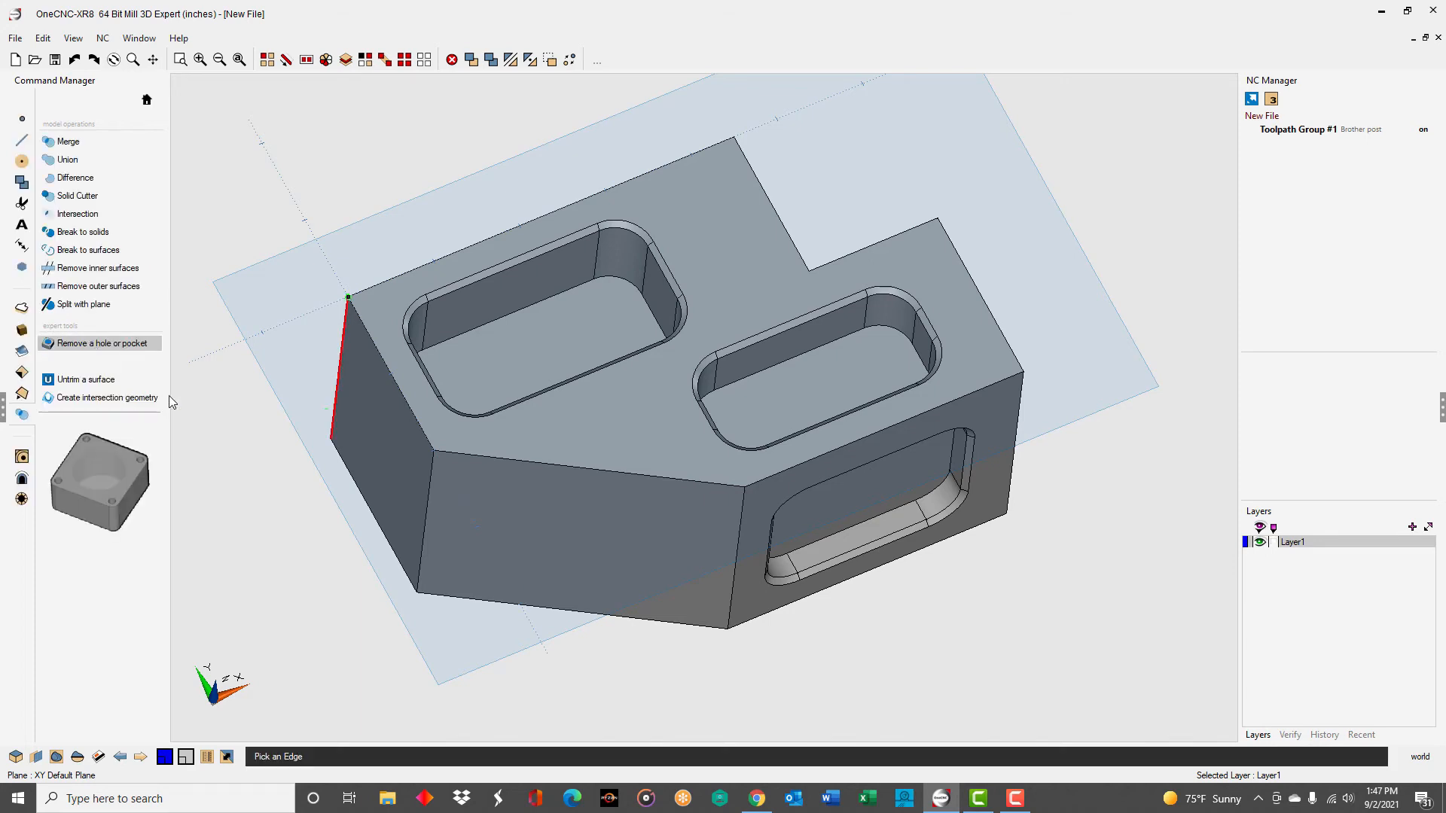
left_click(798, 321)
right_click(822, 357)
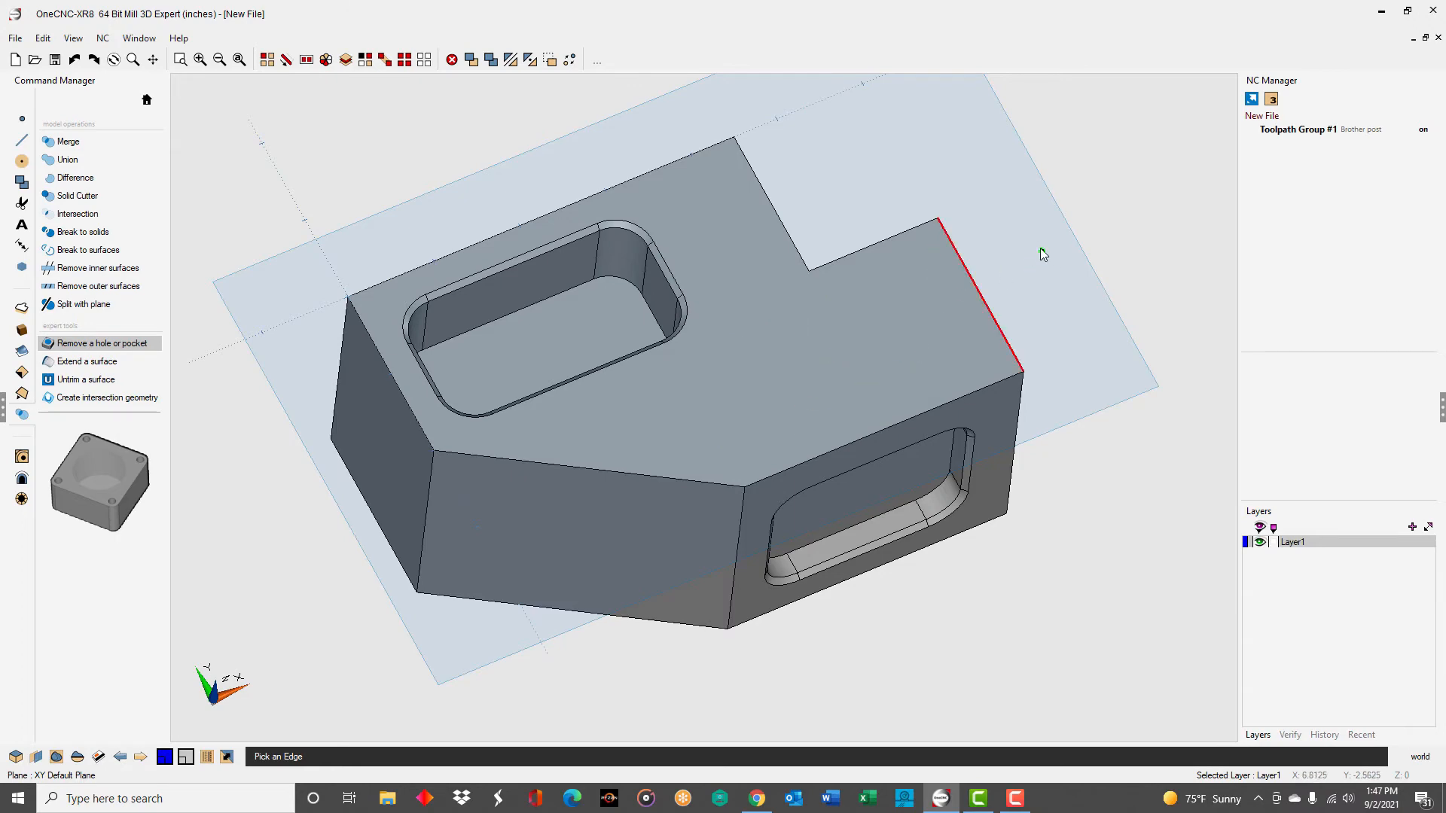
right_click(1042, 260)
Add a new drawing page, Page #1, based on the ANSI A template
middle_click_drag(963, 283, 900, 310)
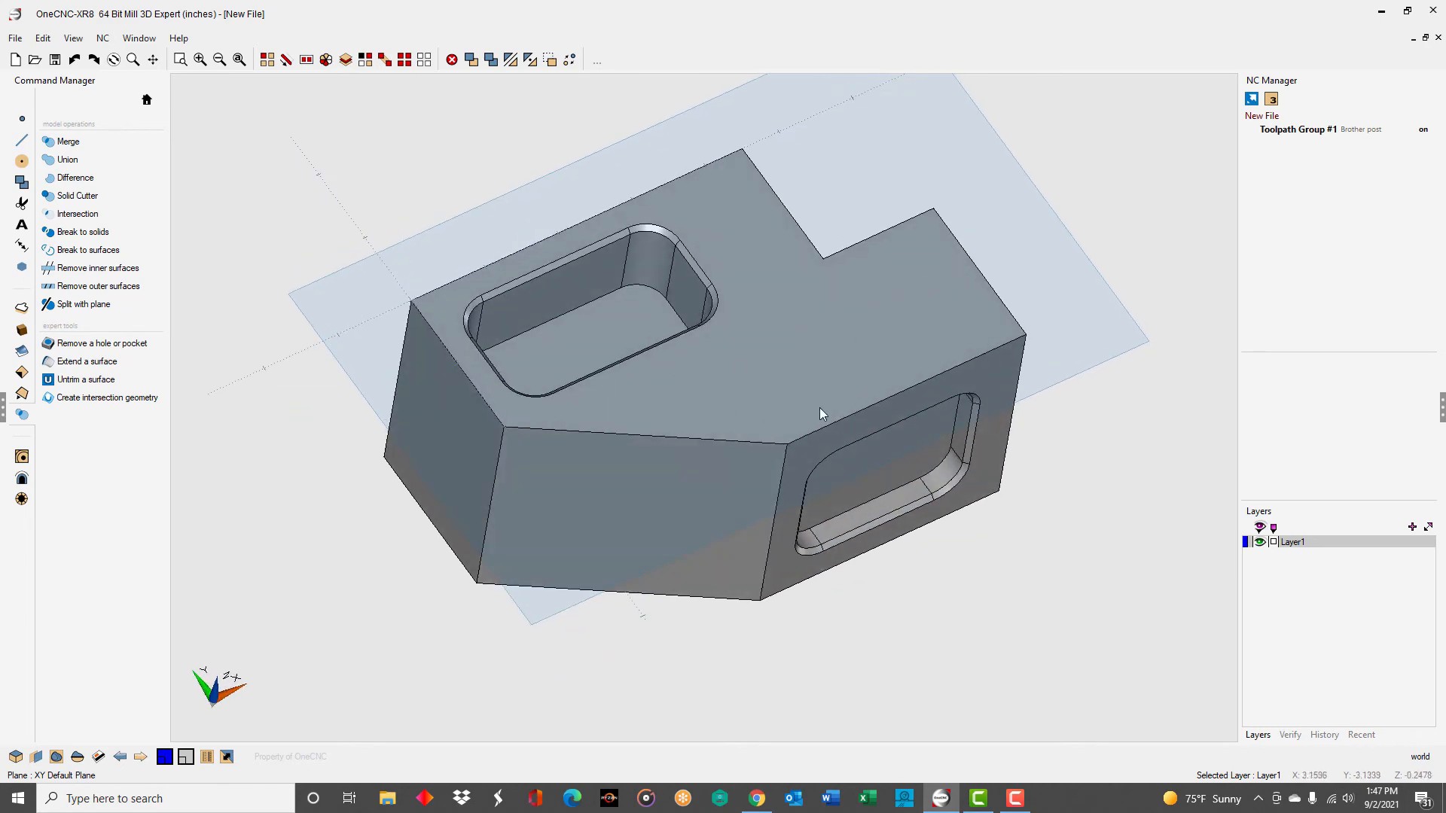
middle_click_drag(703, 526, 674, 458)
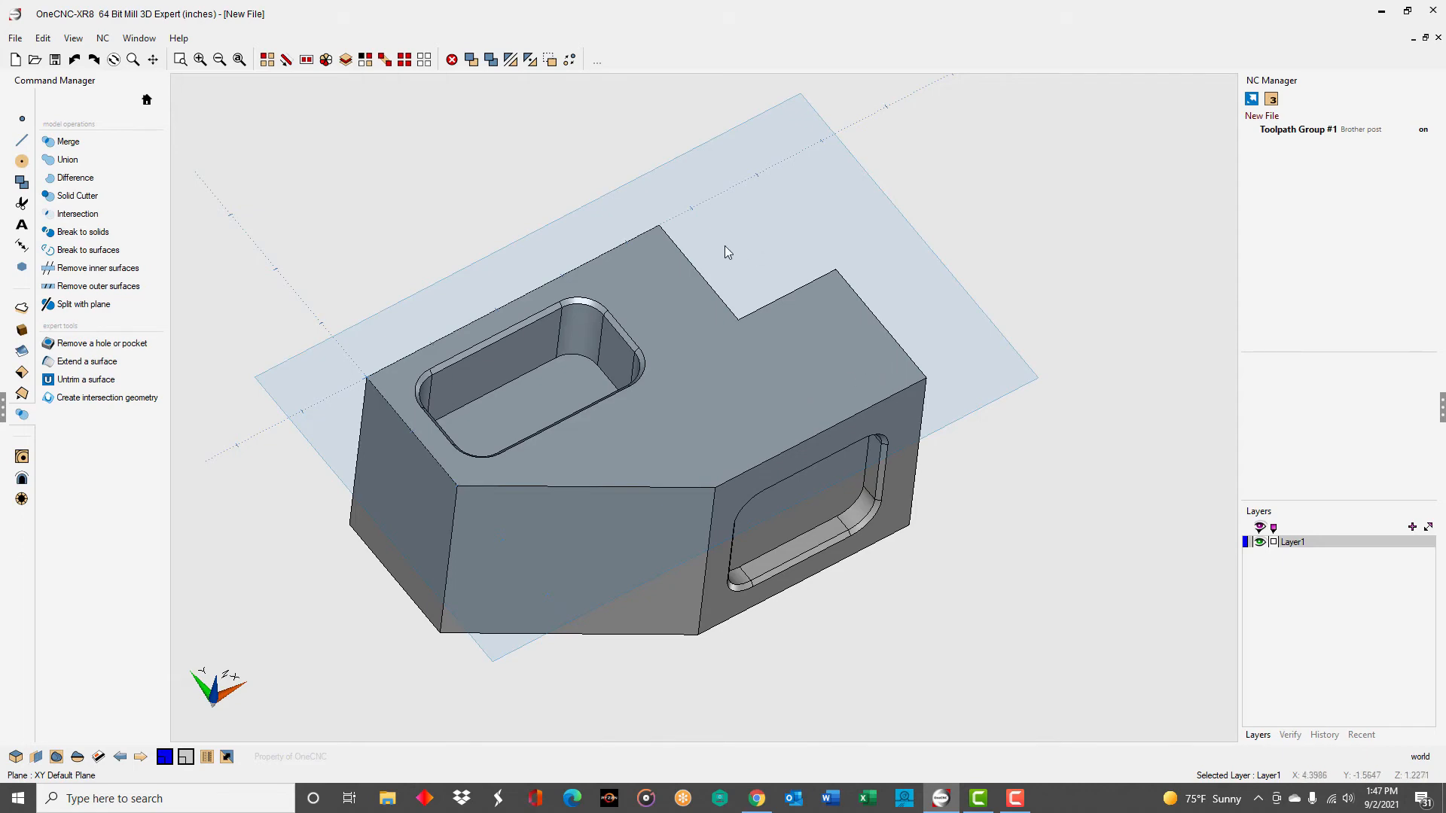
middle_click_drag(724, 245, 675, 410)
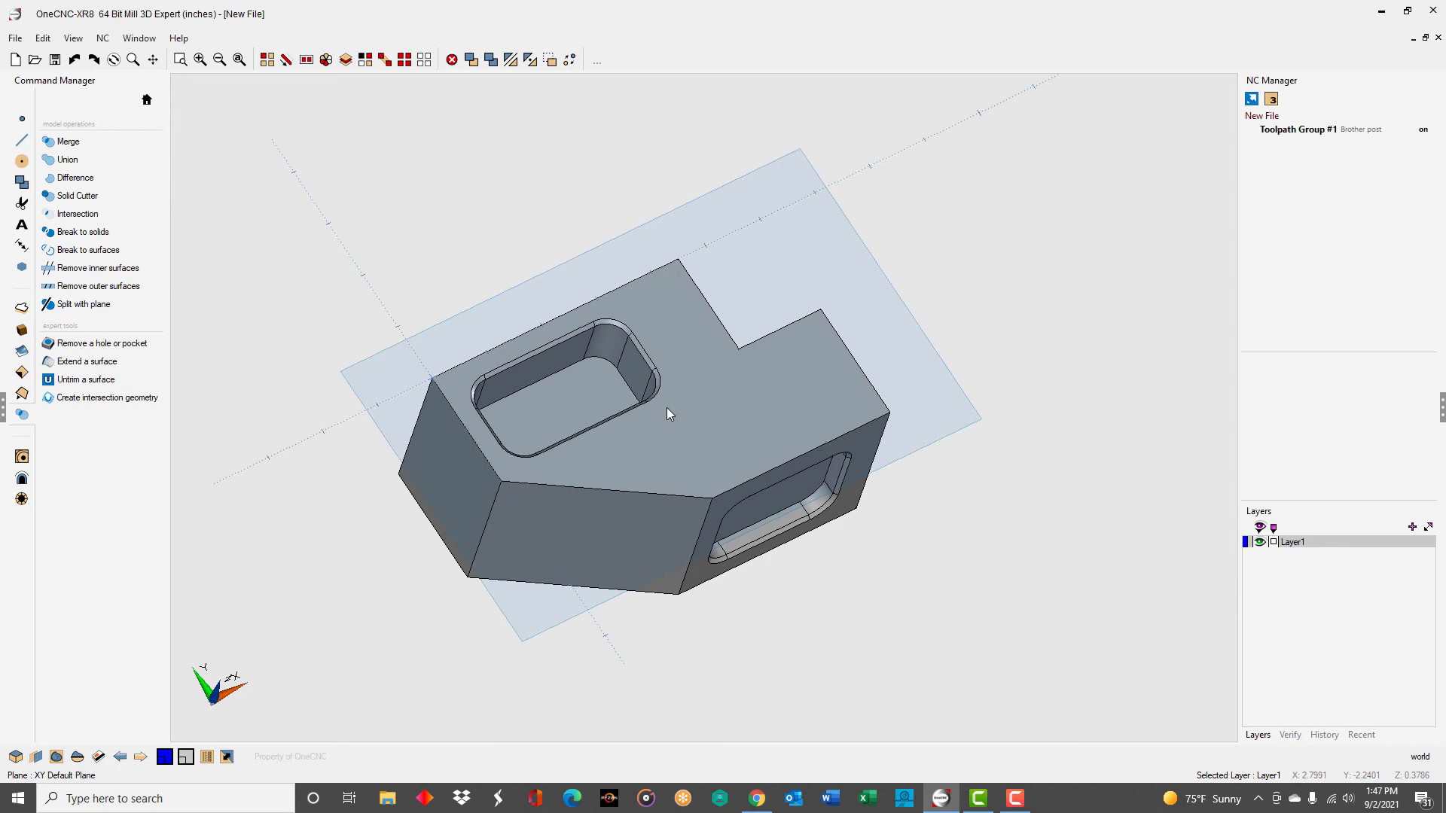
mouse_move(666, 409)
middle_mouse_down()
mouse_move(661, 316)
mouse_move(665, 404)
middle_mouse_up()
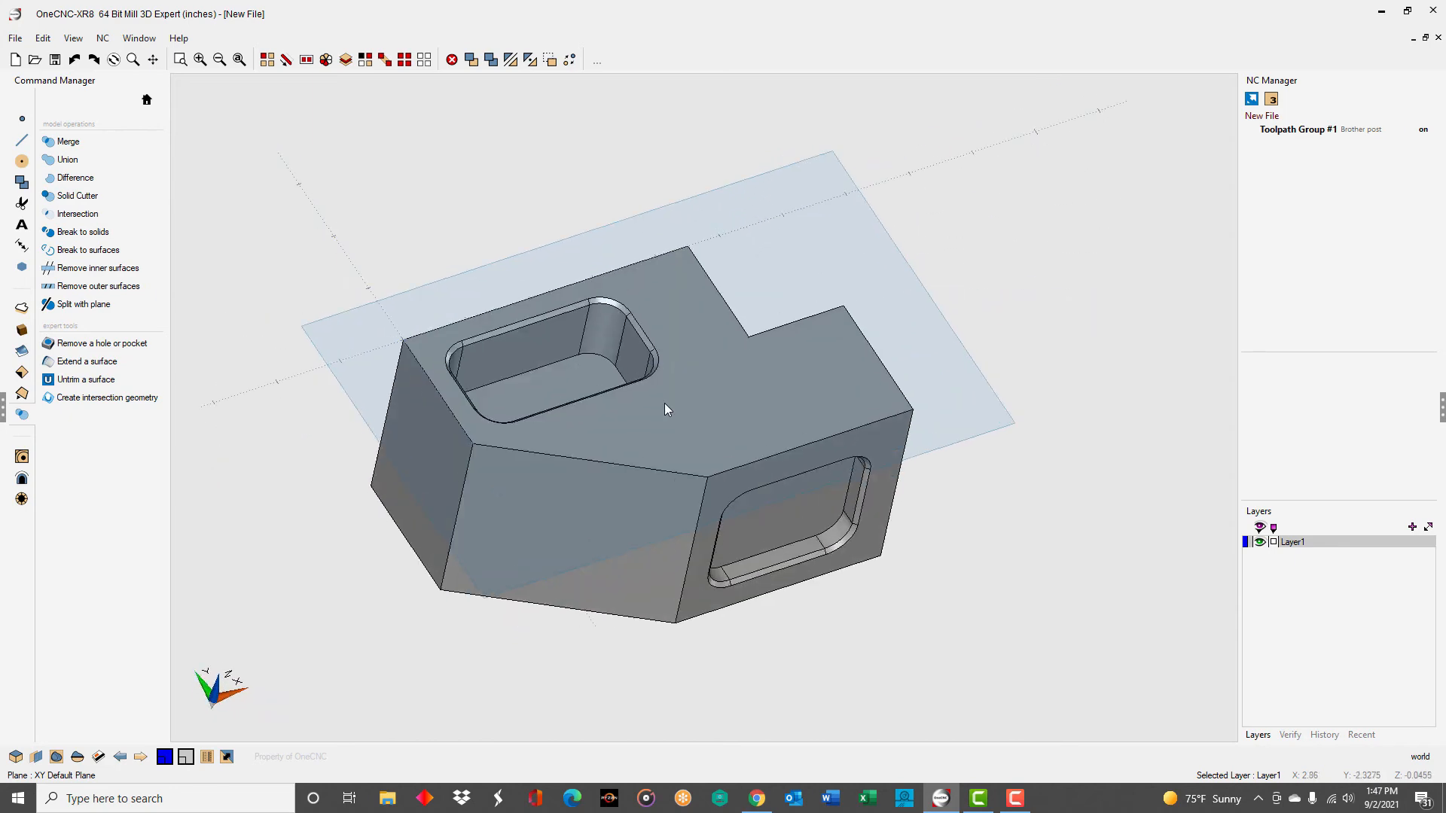
left_click(98, 757)
left_click_drag(1039, 69, 267, 83)
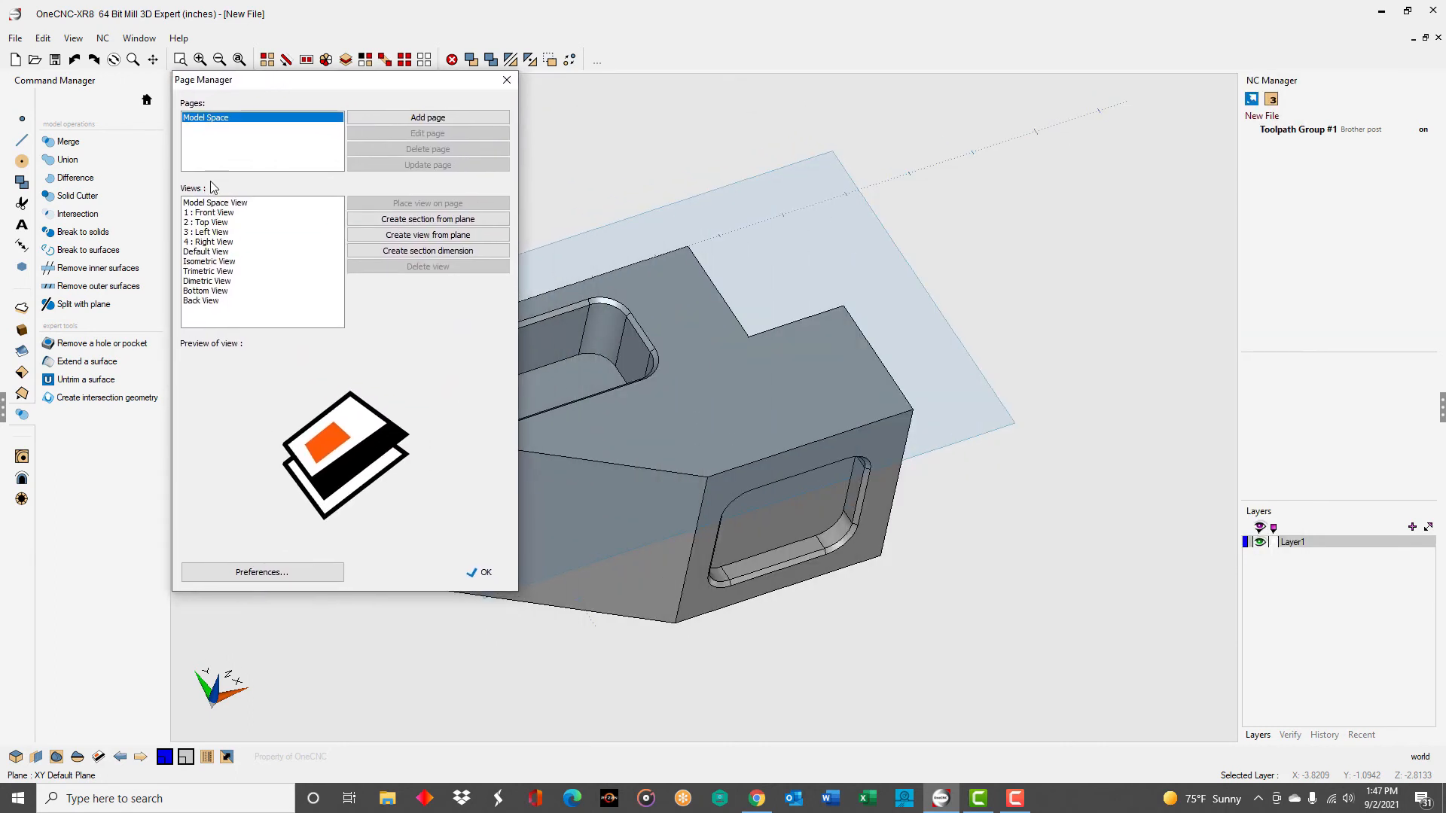
left_click(408, 117)
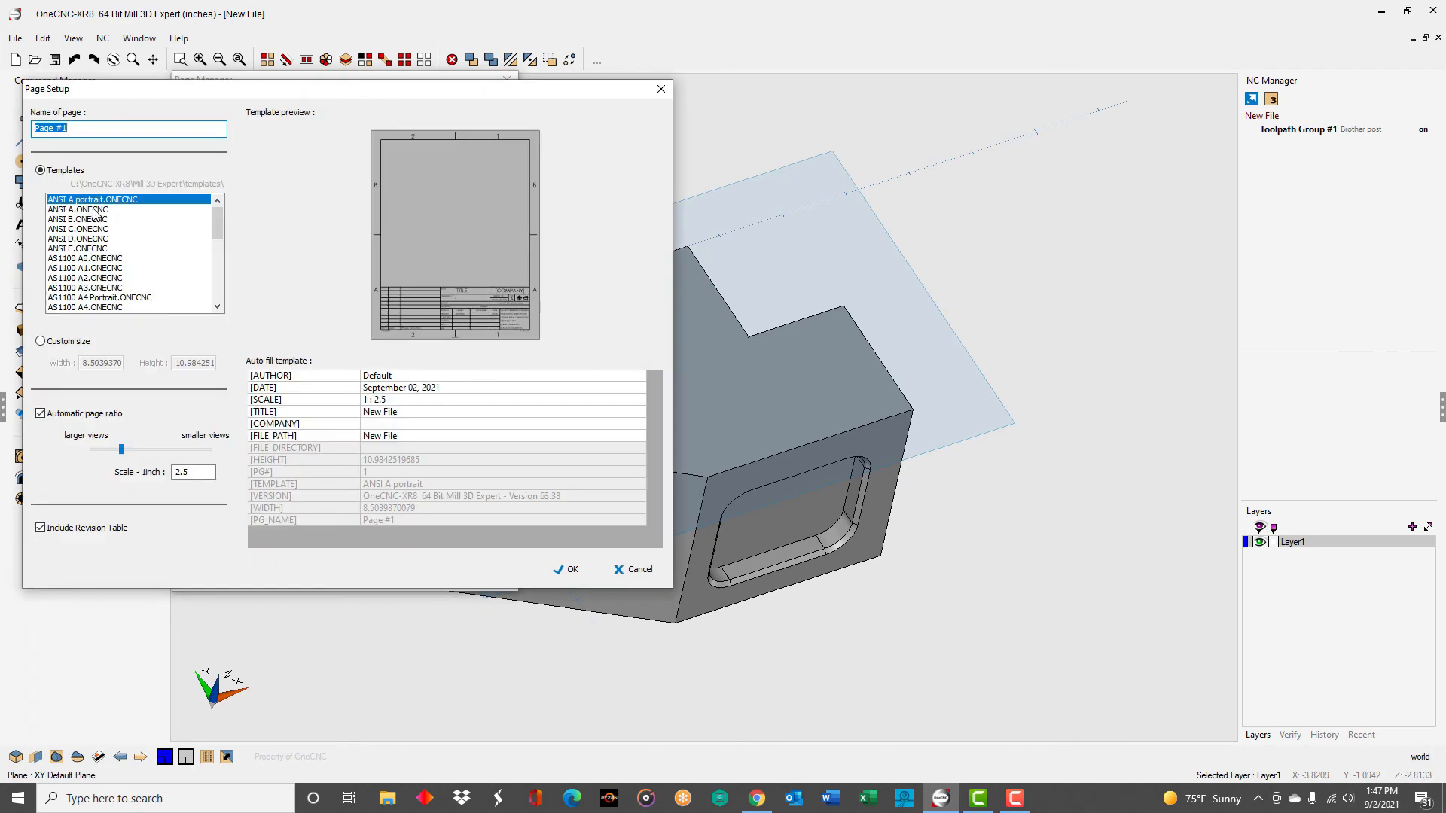
left_click(93, 211)
left_click(94, 219)
left_click(90, 229)
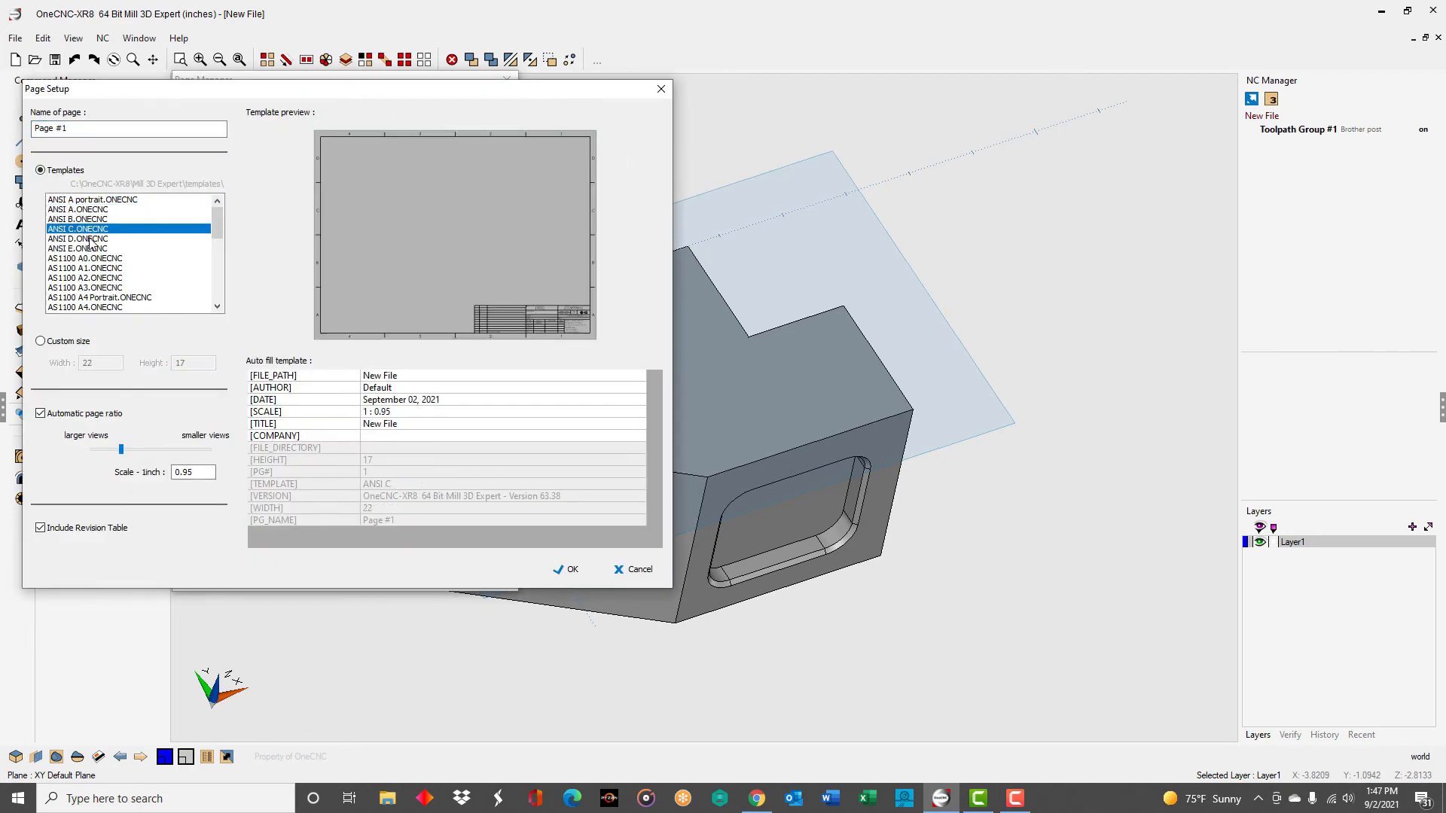
left_click(90, 239)
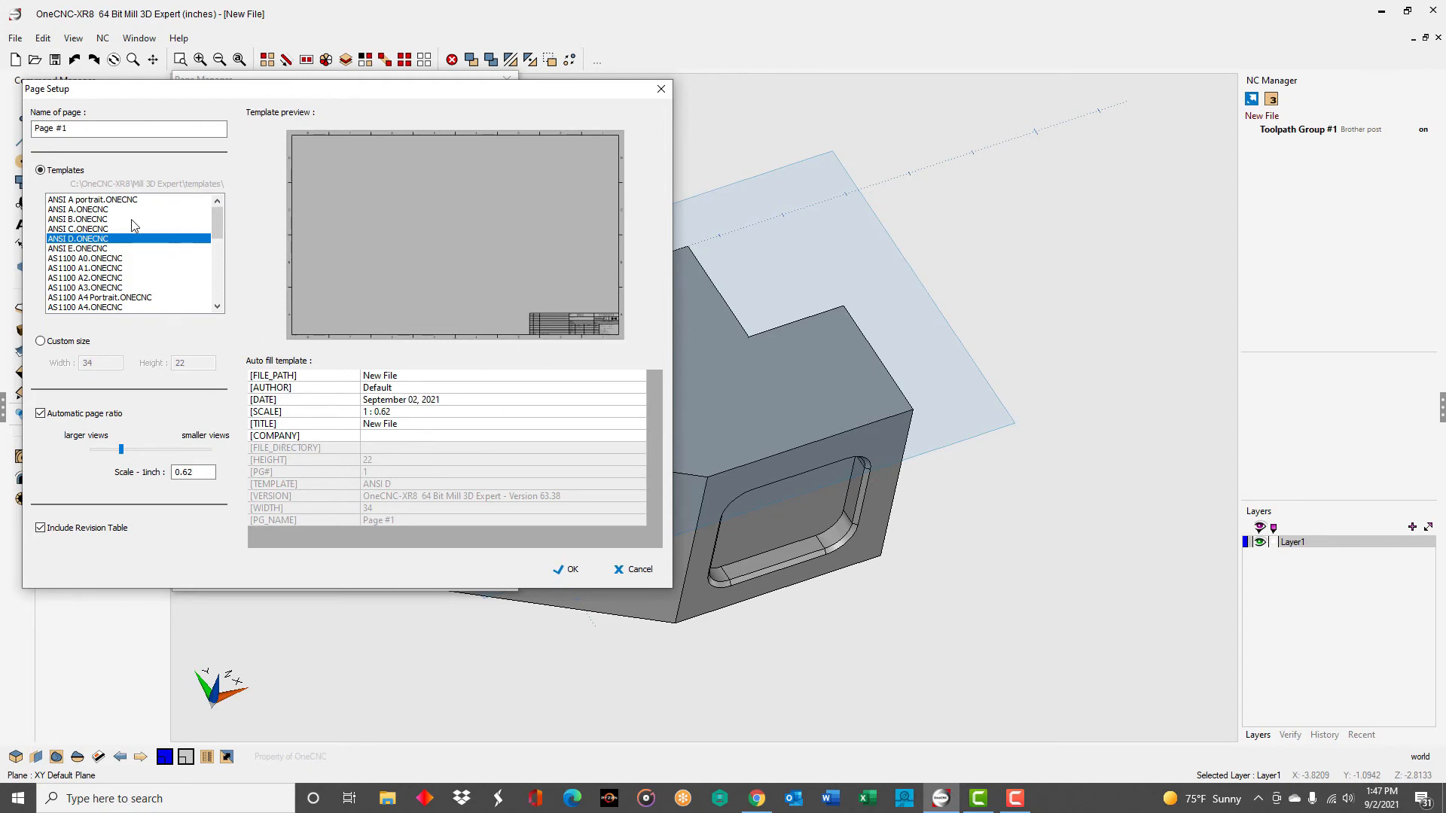
left_click(90, 210)
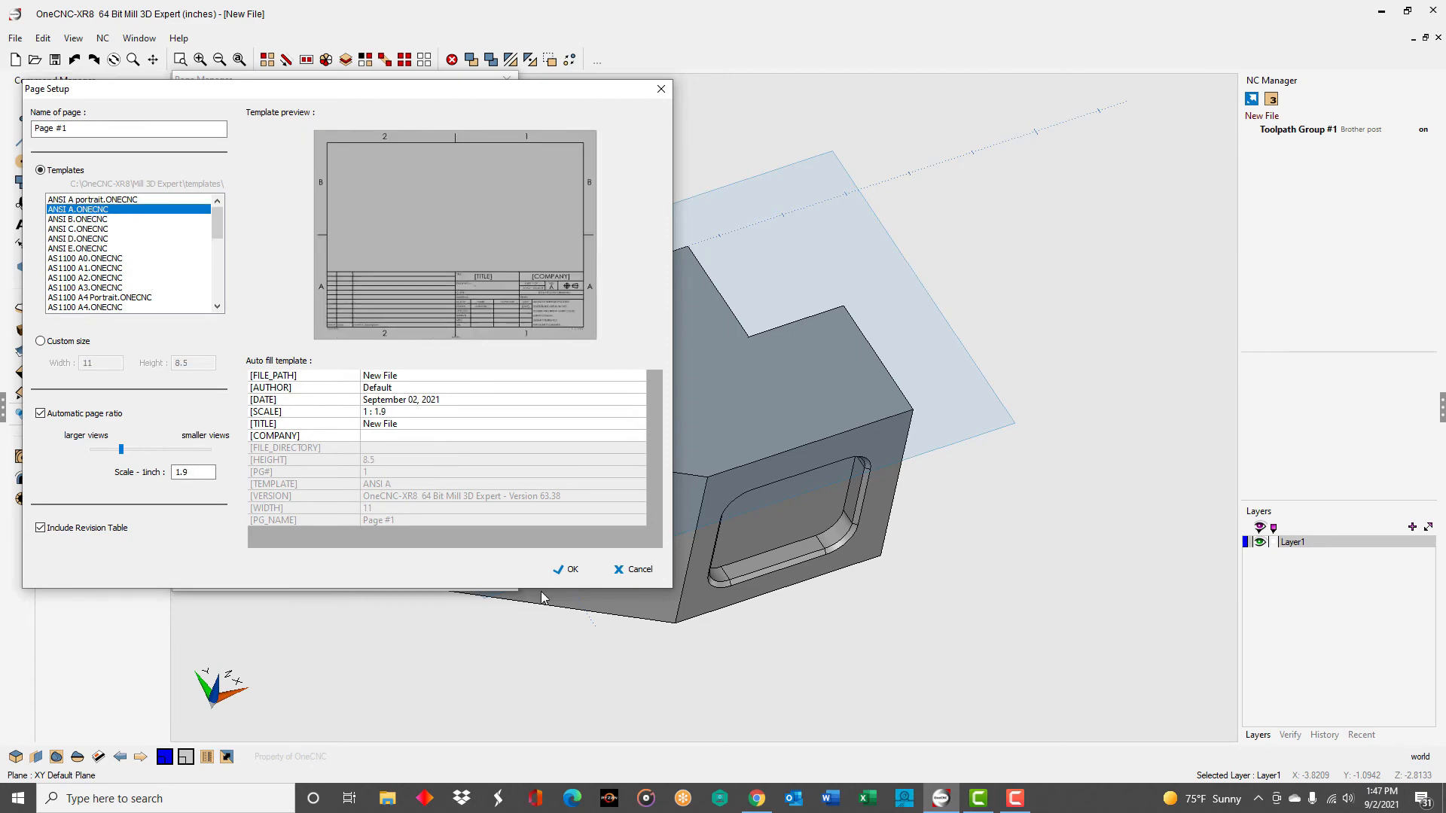
left_click(569, 571)
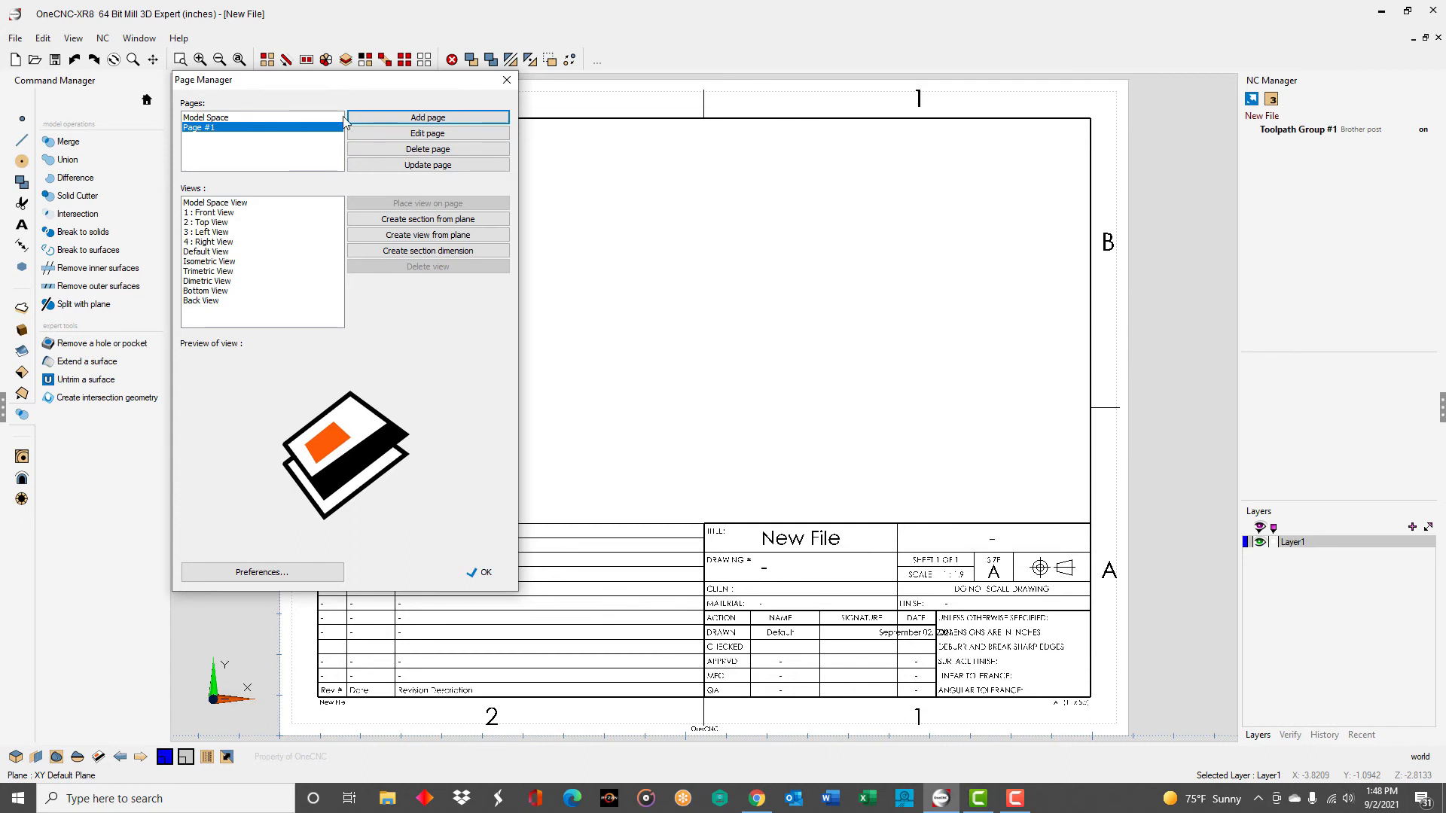
Place the block's Top View in the upper-left area of the drawing sheet
left_click(226, 223)
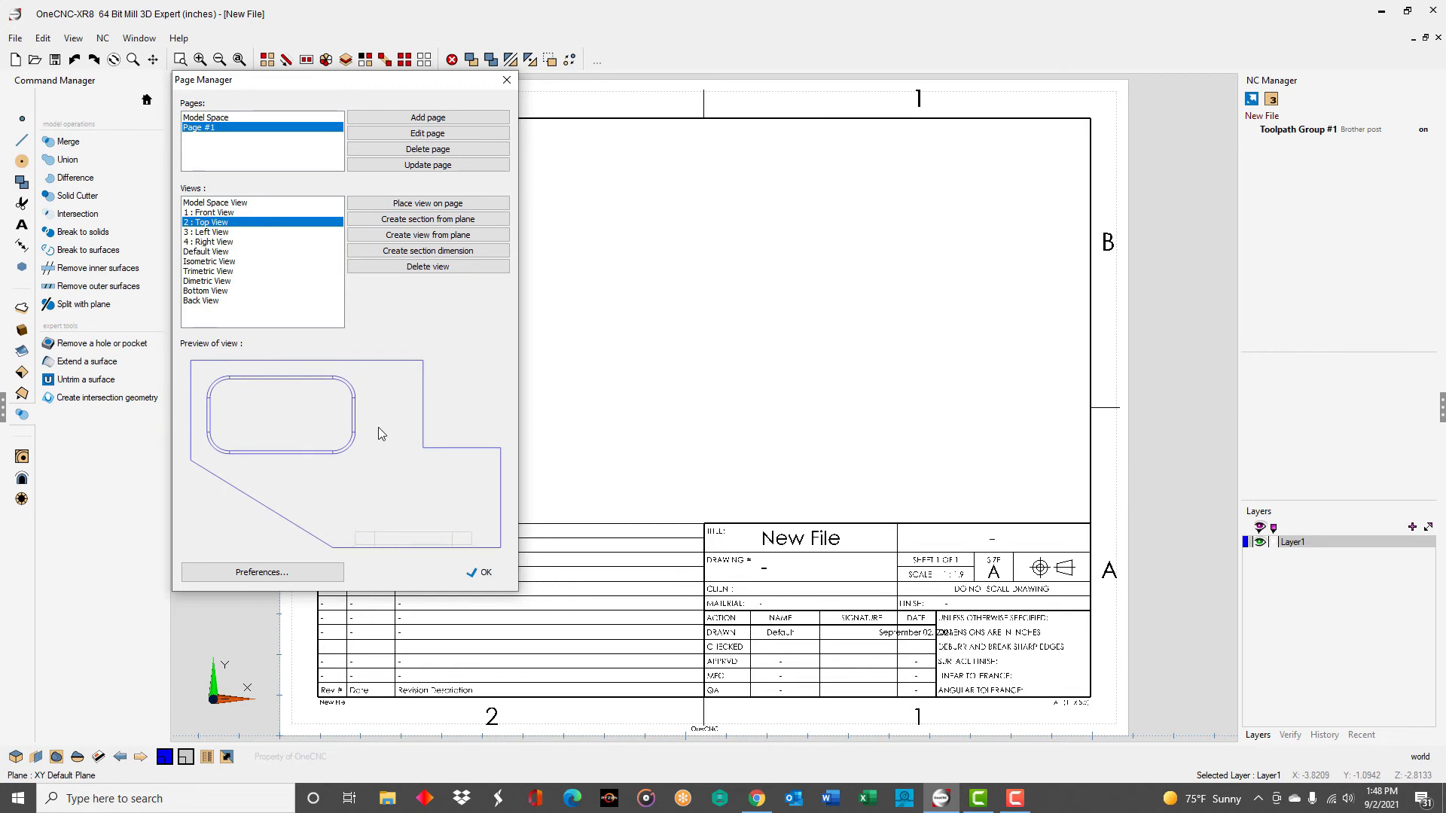
left_click(449, 209)
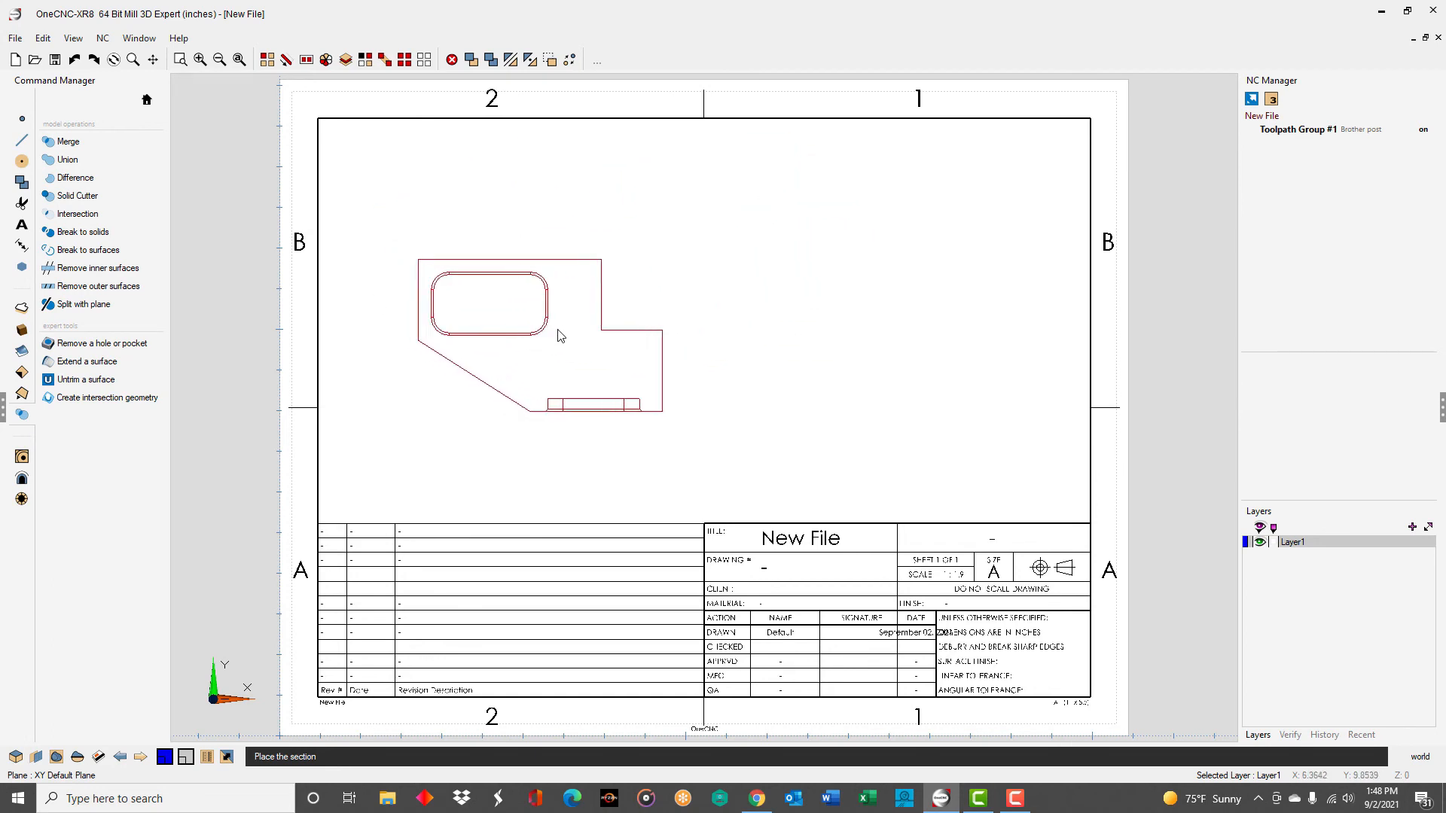
left_click(500, 251)
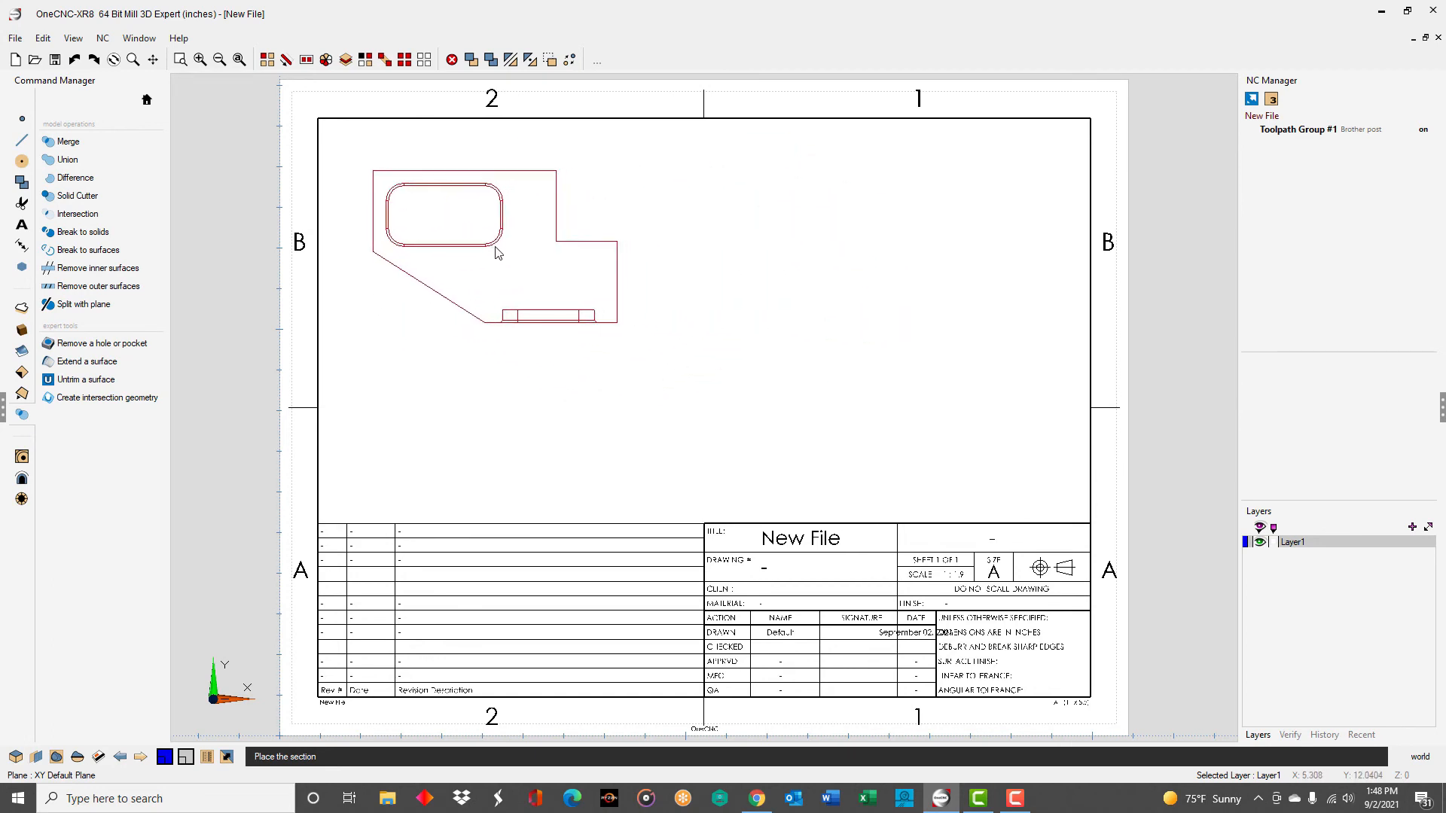
Place the Front View on the sheet directly below the Top View and aligned with it
left_click_drag(455, 82, 1097, 94)
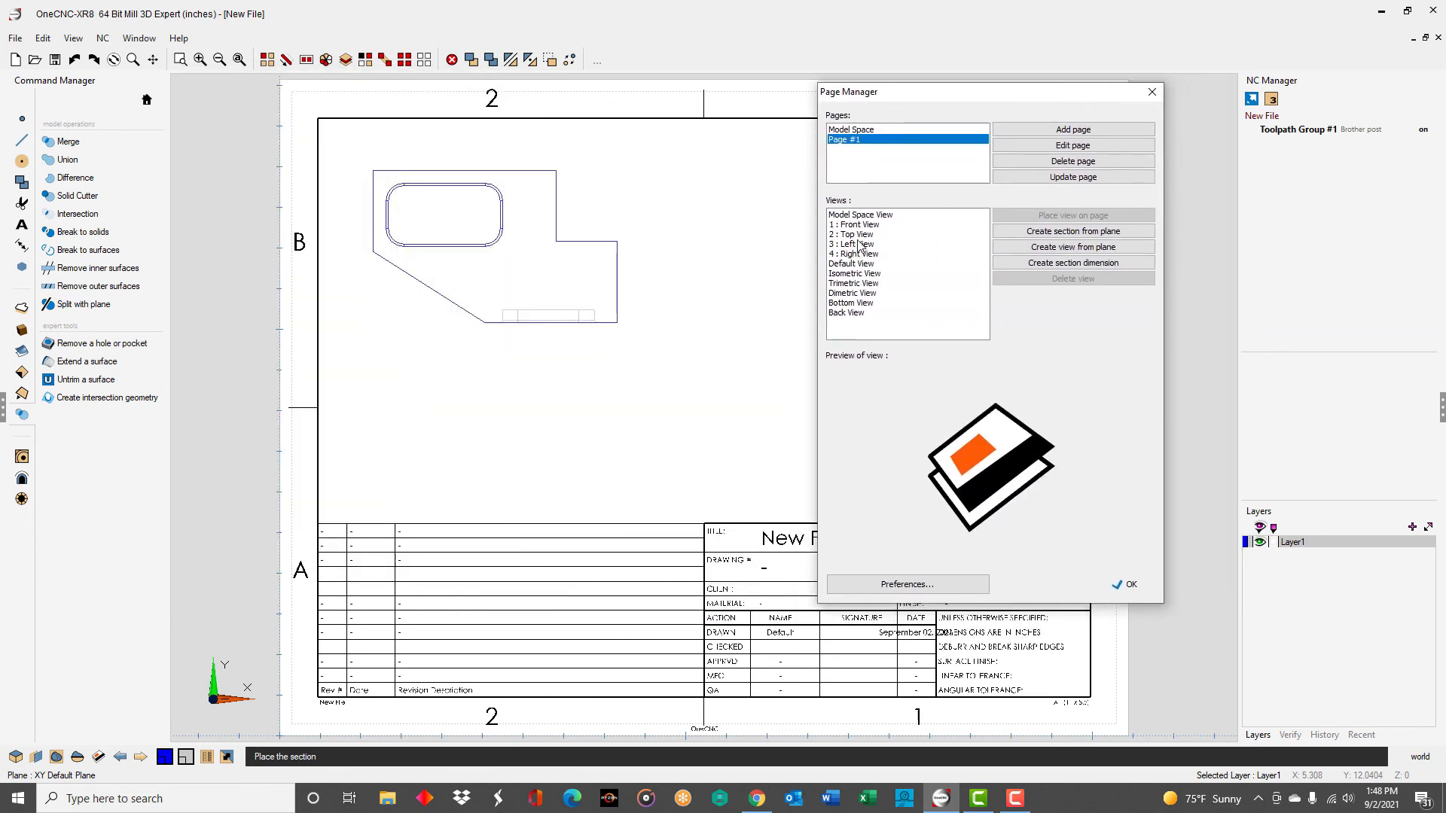
left_click(859, 225)
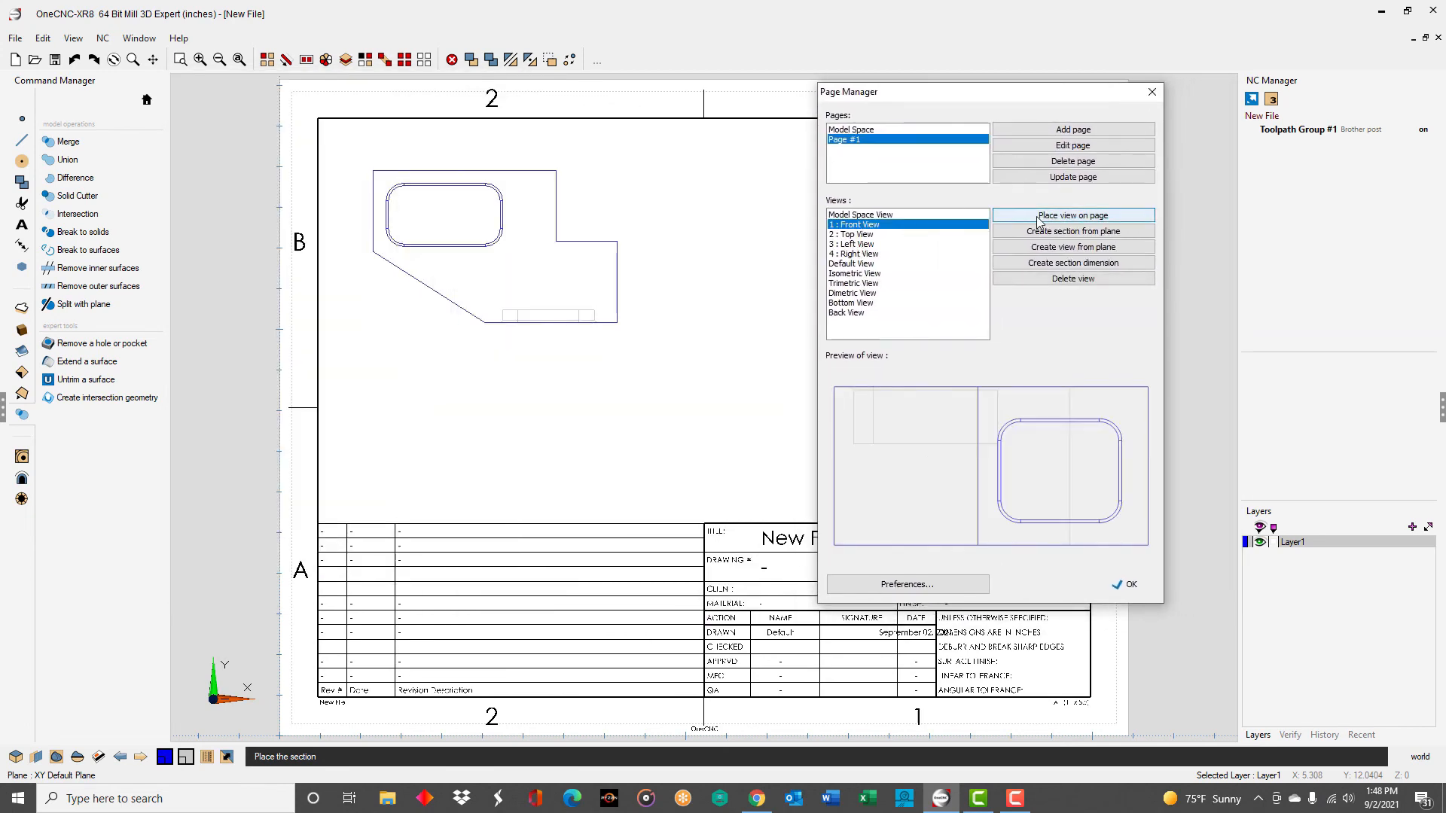
left_click(1016, 217)
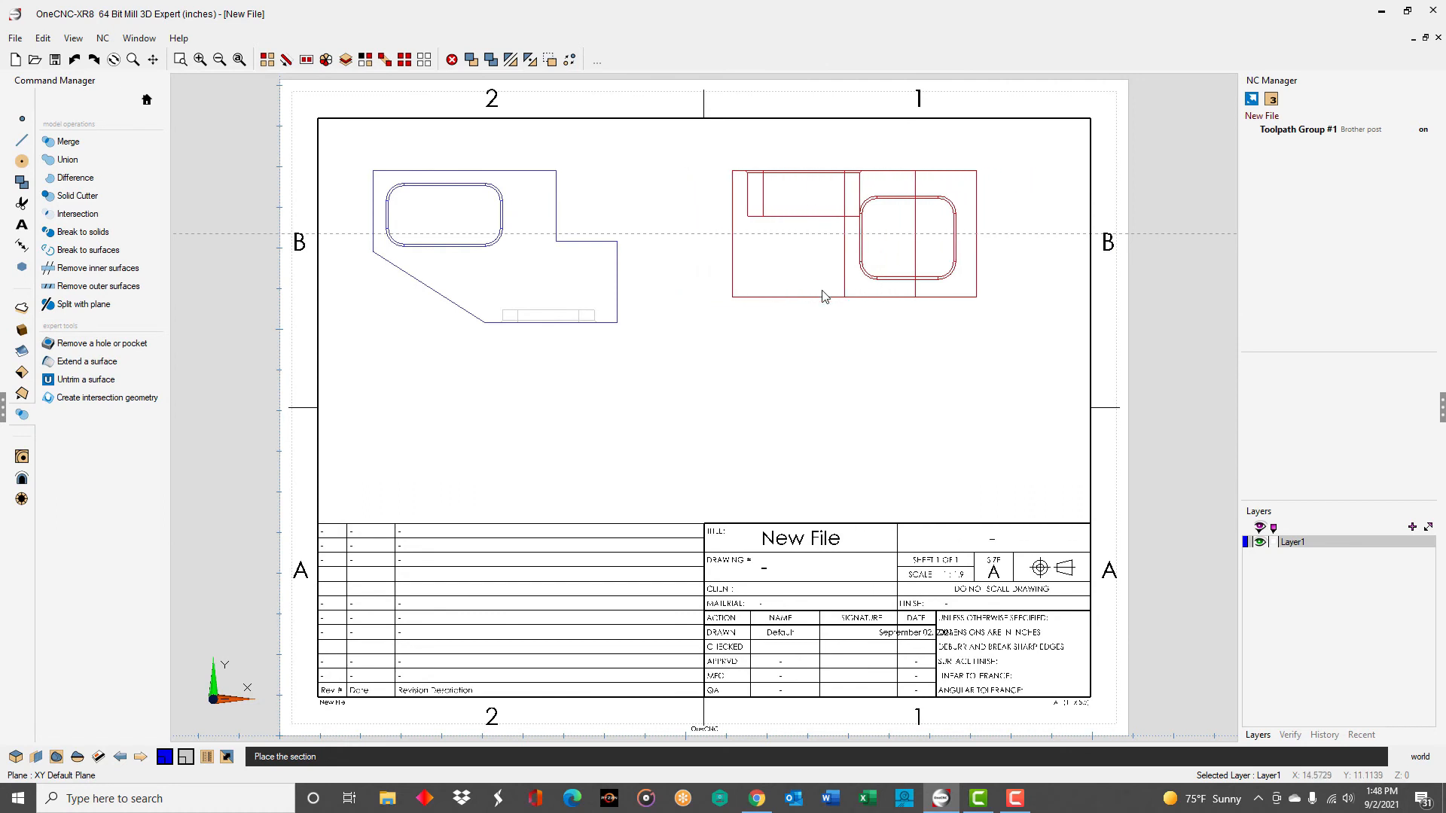
left_click(600, 427)
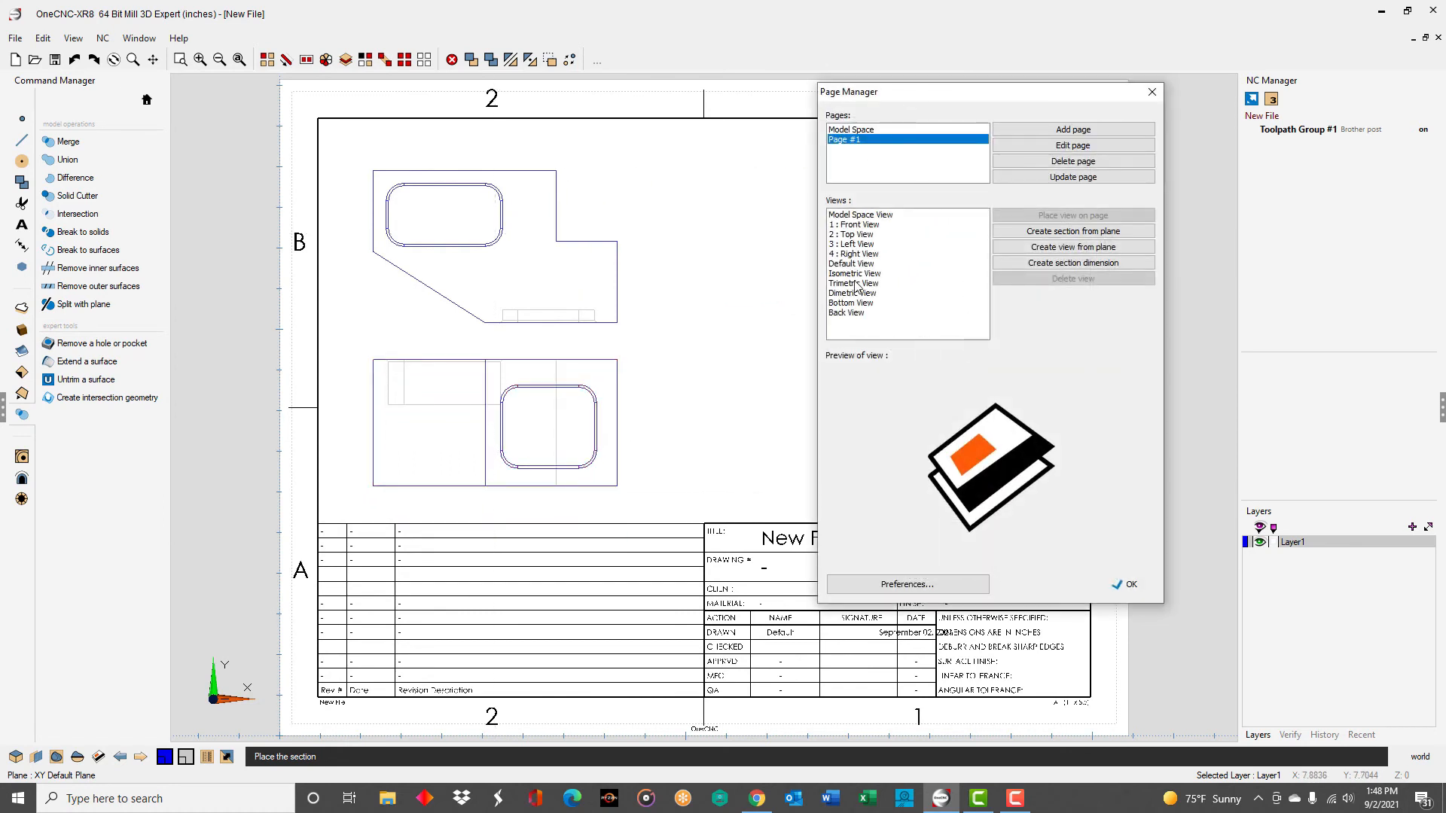
Place the Isometric View in the right half of the sheet and close the Page Manager
left_click(853, 274)
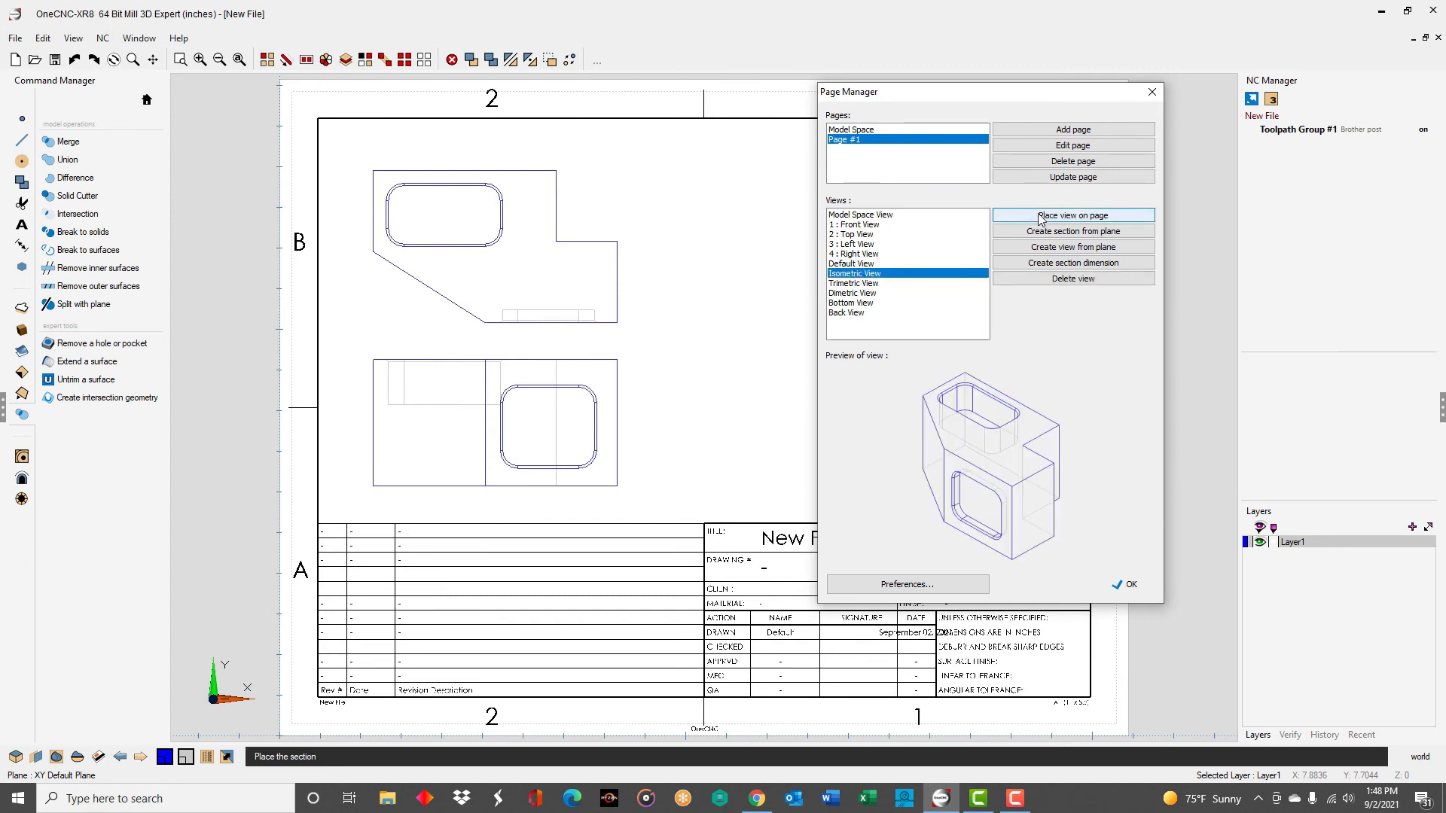
left_click(1002, 215)
left_click(882, 305)
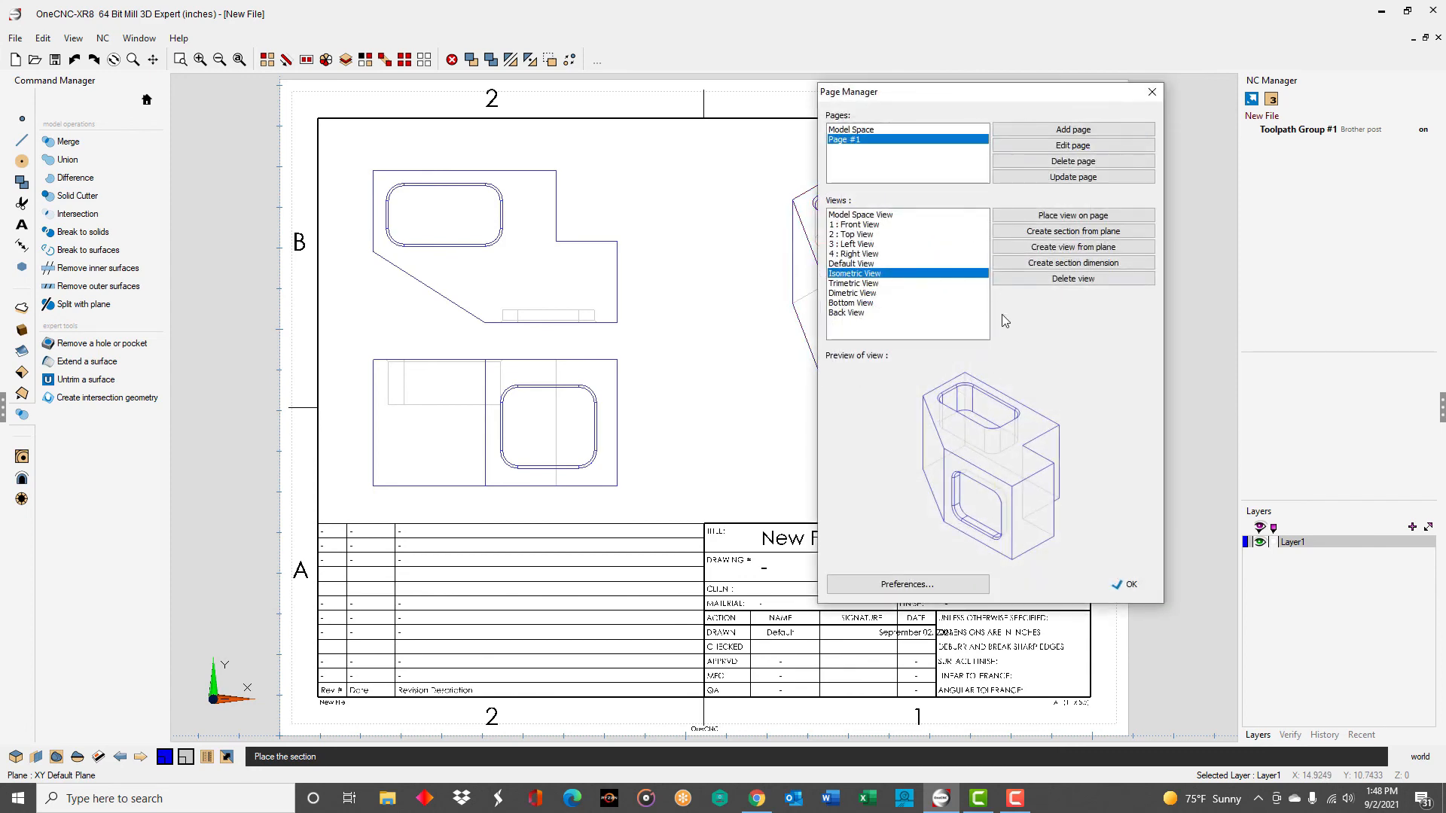
left_click(1127, 586)
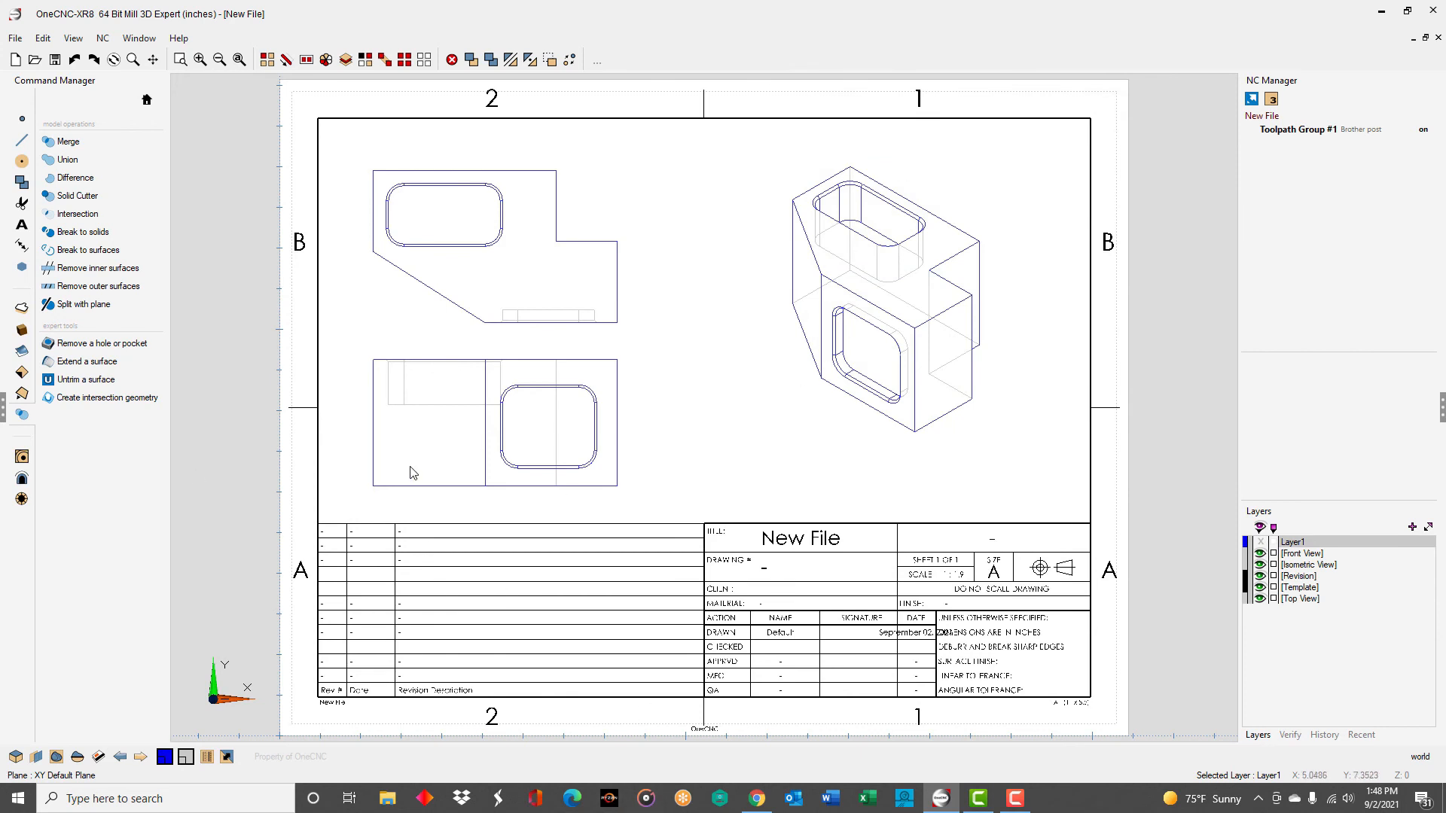
Return from the drawing page to model space and undo the removal of the smaller top pocket
left_click(122, 757)
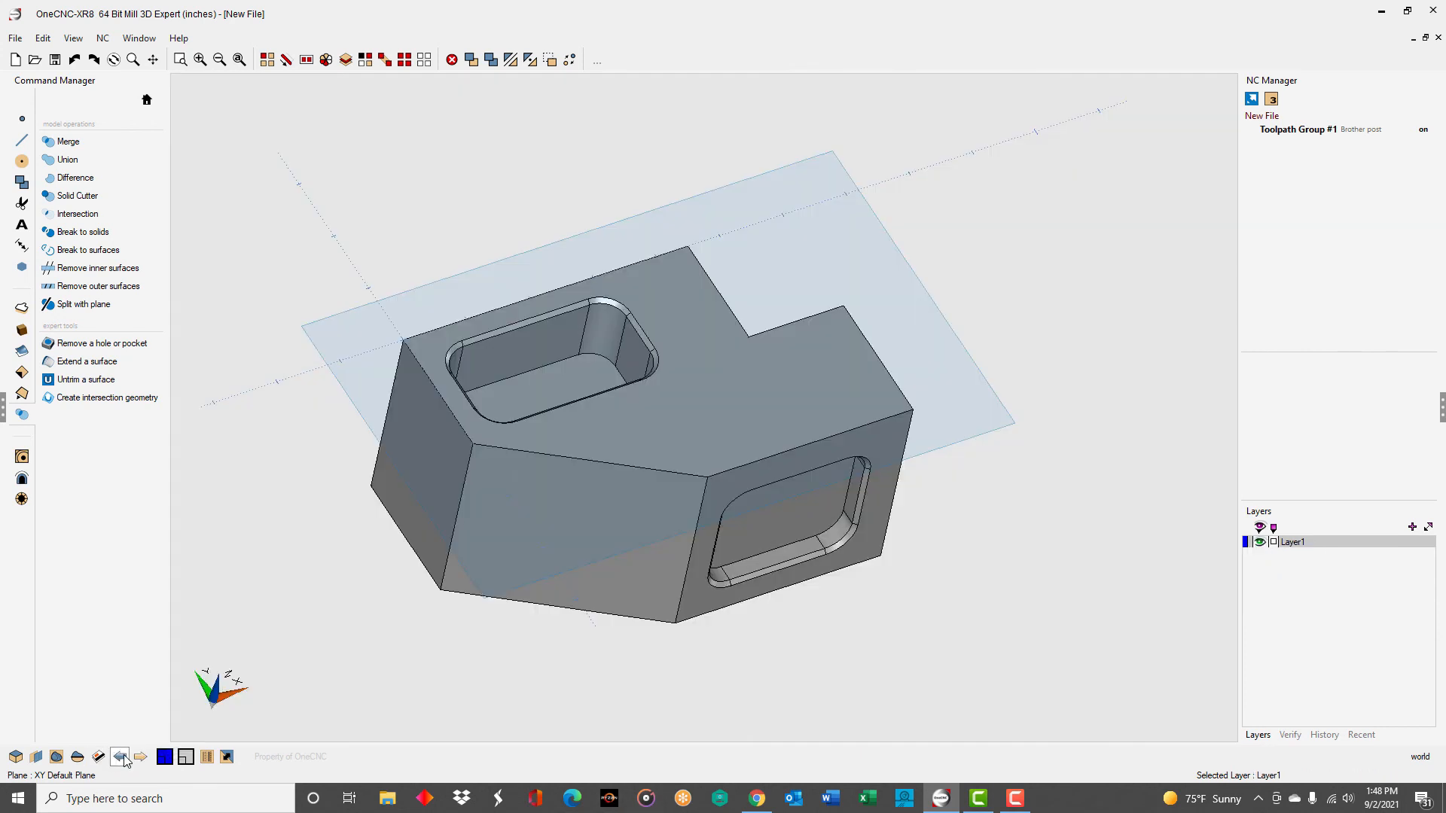
left_click(121, 757)
left_click(120, 757)
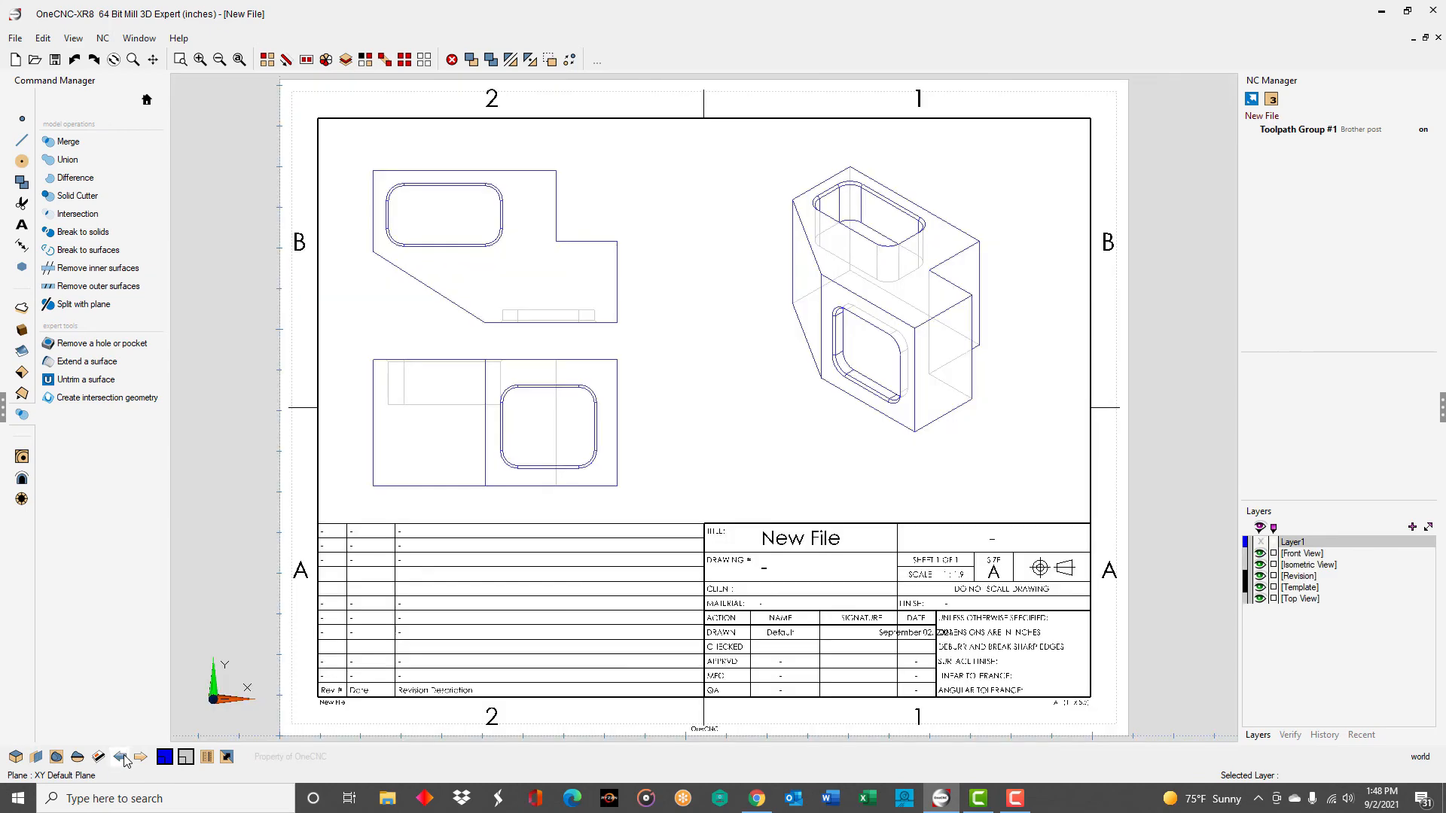
left_click(120, 757)
left_click(120, 757)
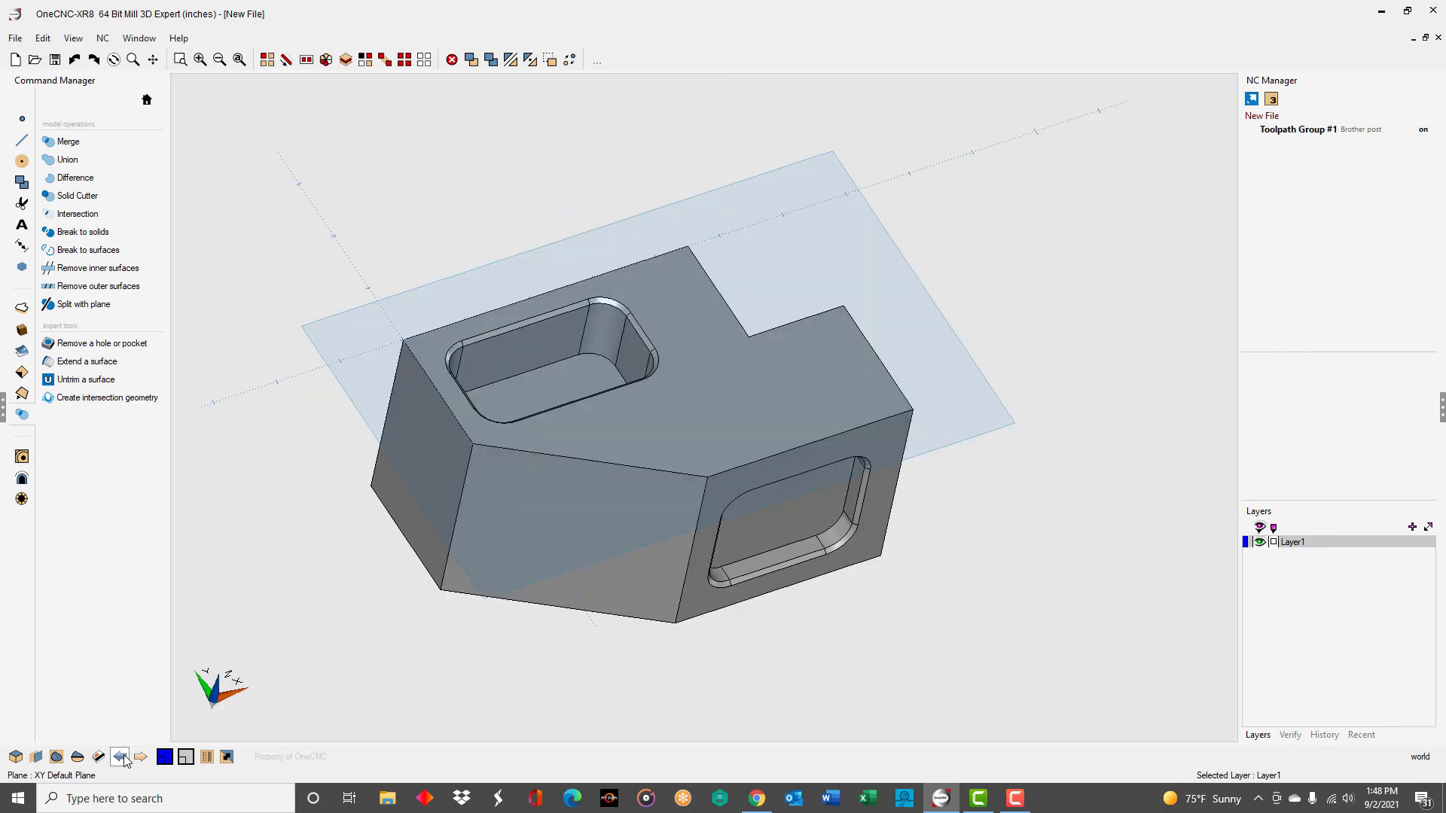
left_click(121, 757)
left_click(120, 757)
middle_click_drag(606, 540, 622, 536)
key("ctrl+z")
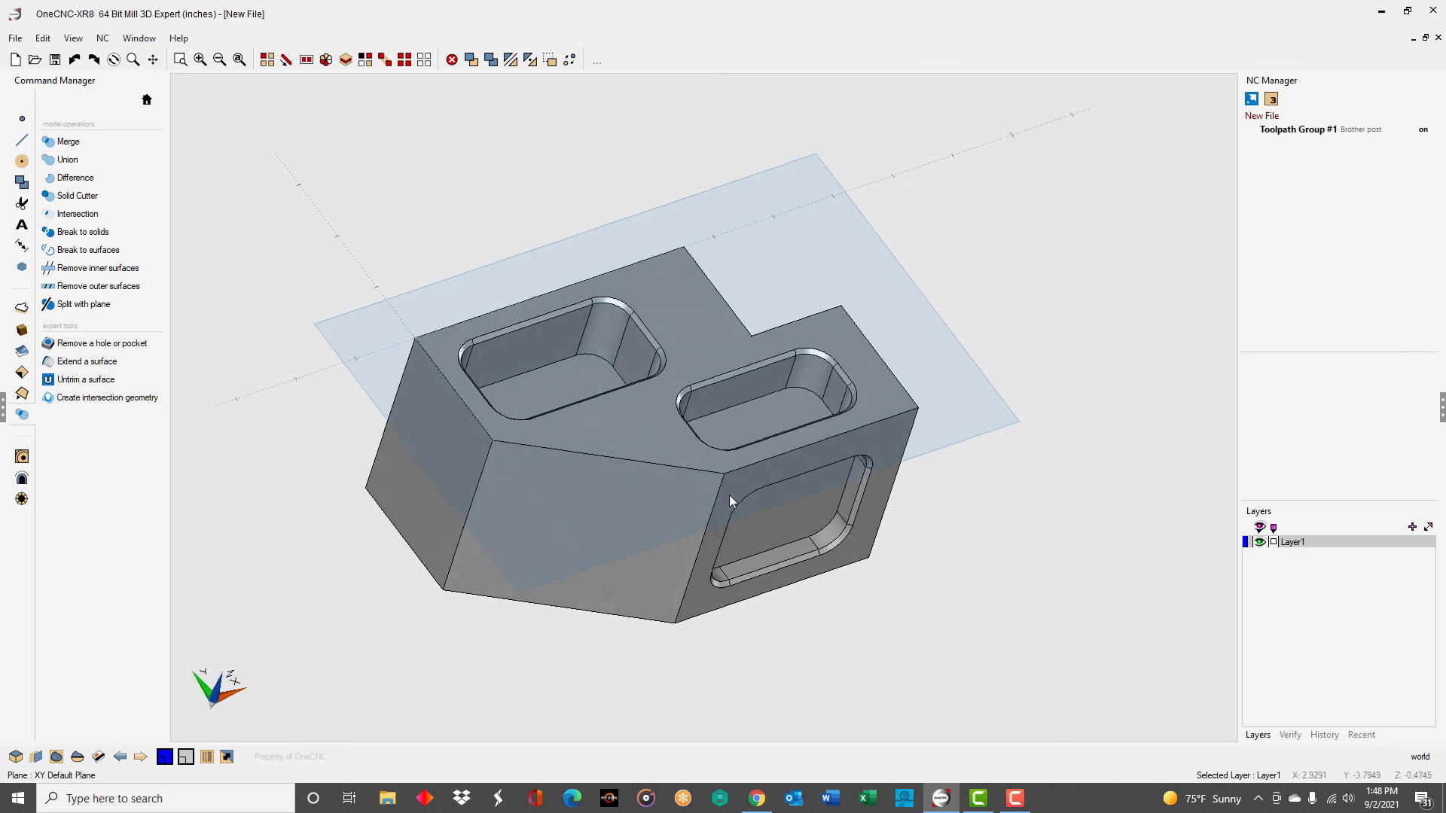
Return to the drawing sheet and update Page #1 from the current model, then close the Page Manager
left_click(141, 758)
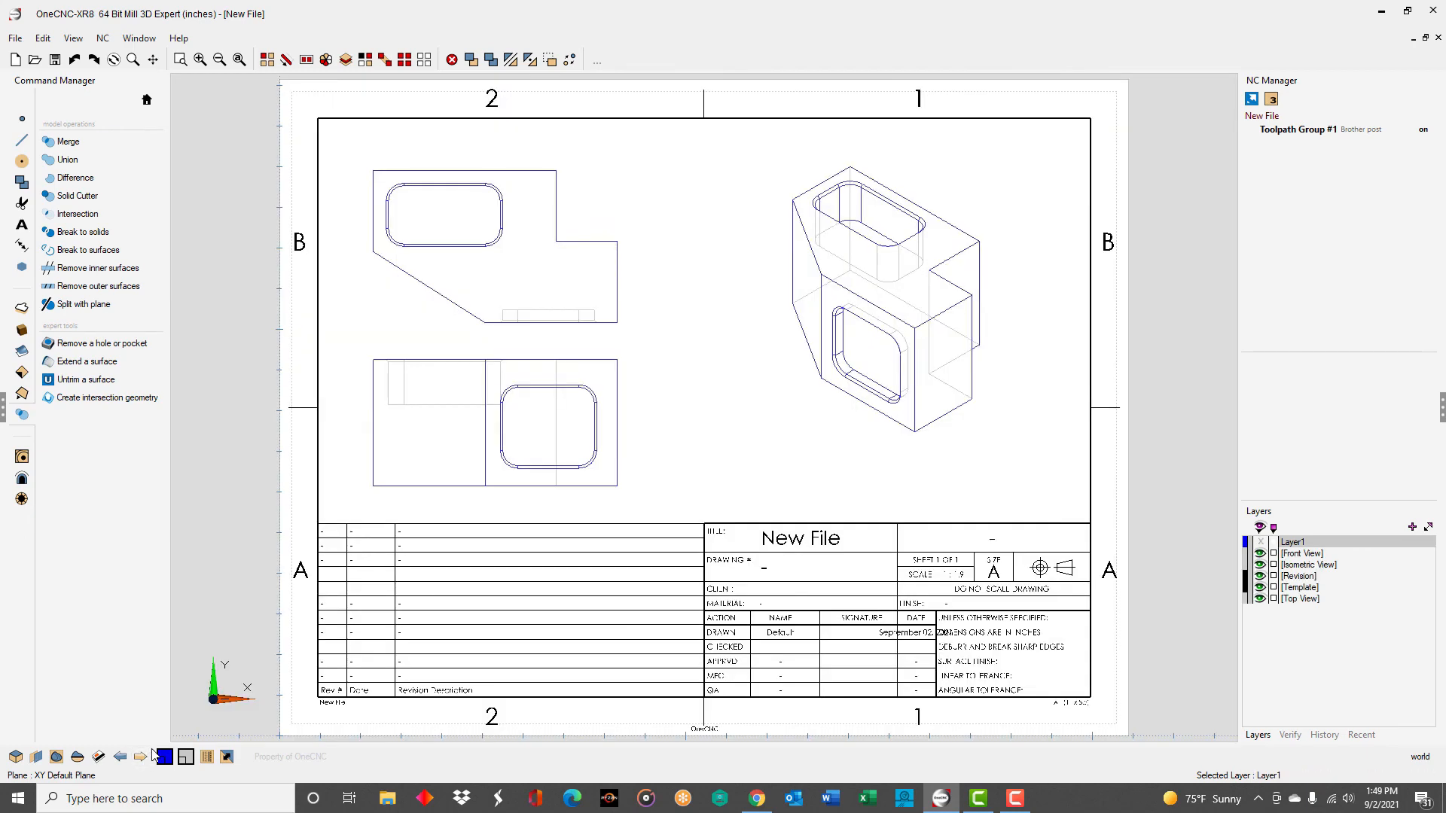
left_click(98, 757)
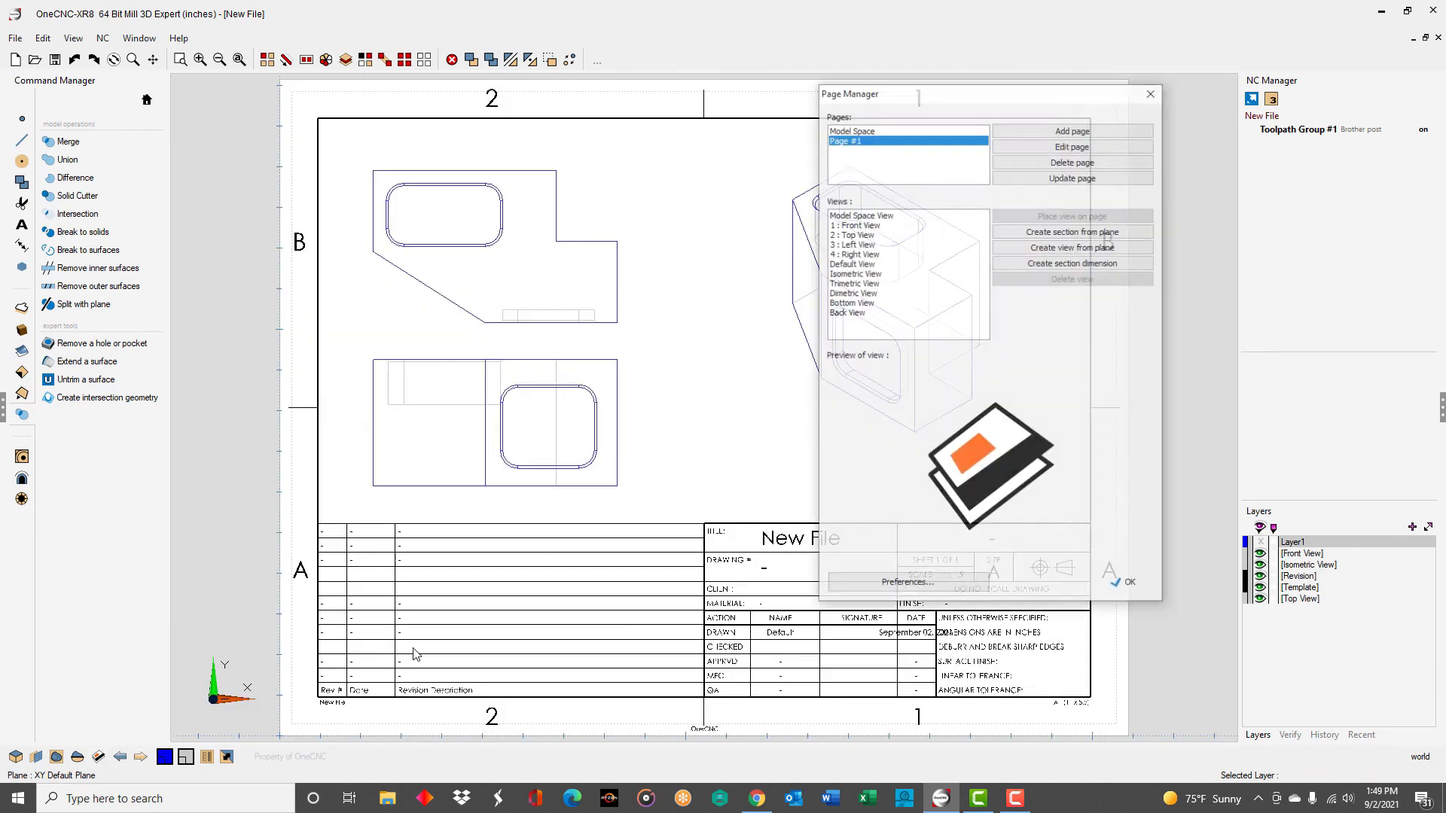
left_click_drag(1001, 91, 1114, 91)
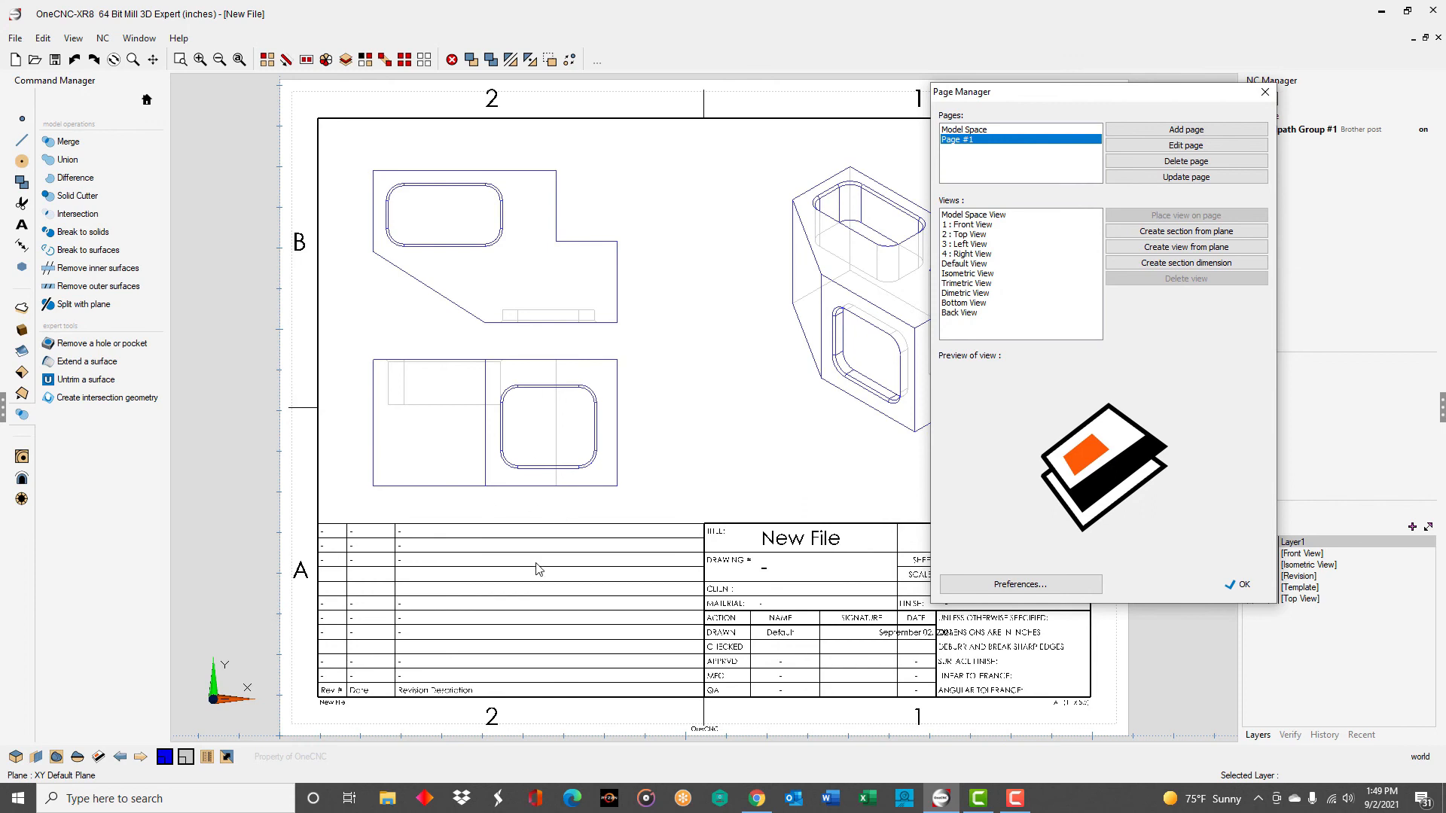
left_click(1148, 177)
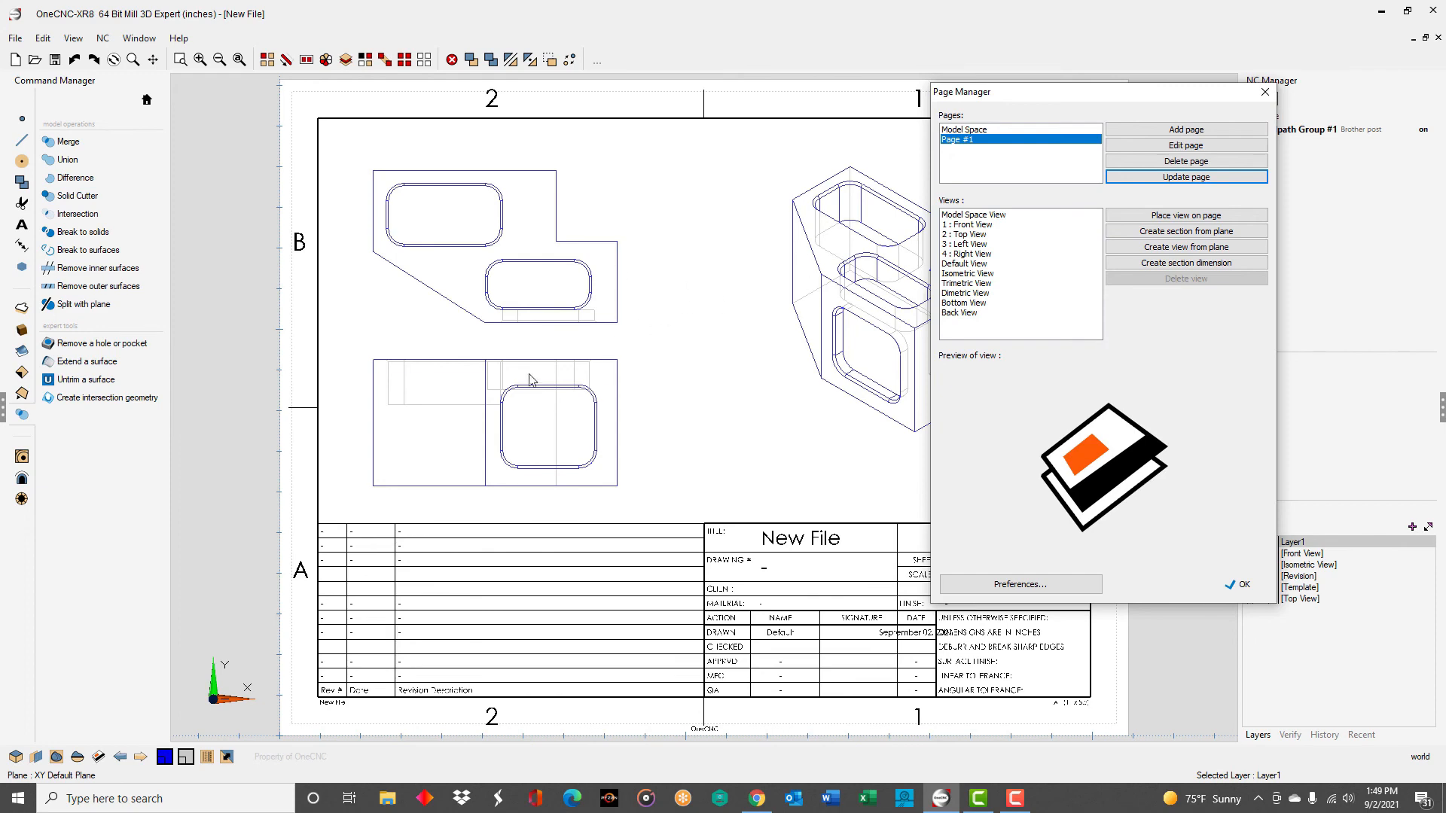
left_click(1265, 92)
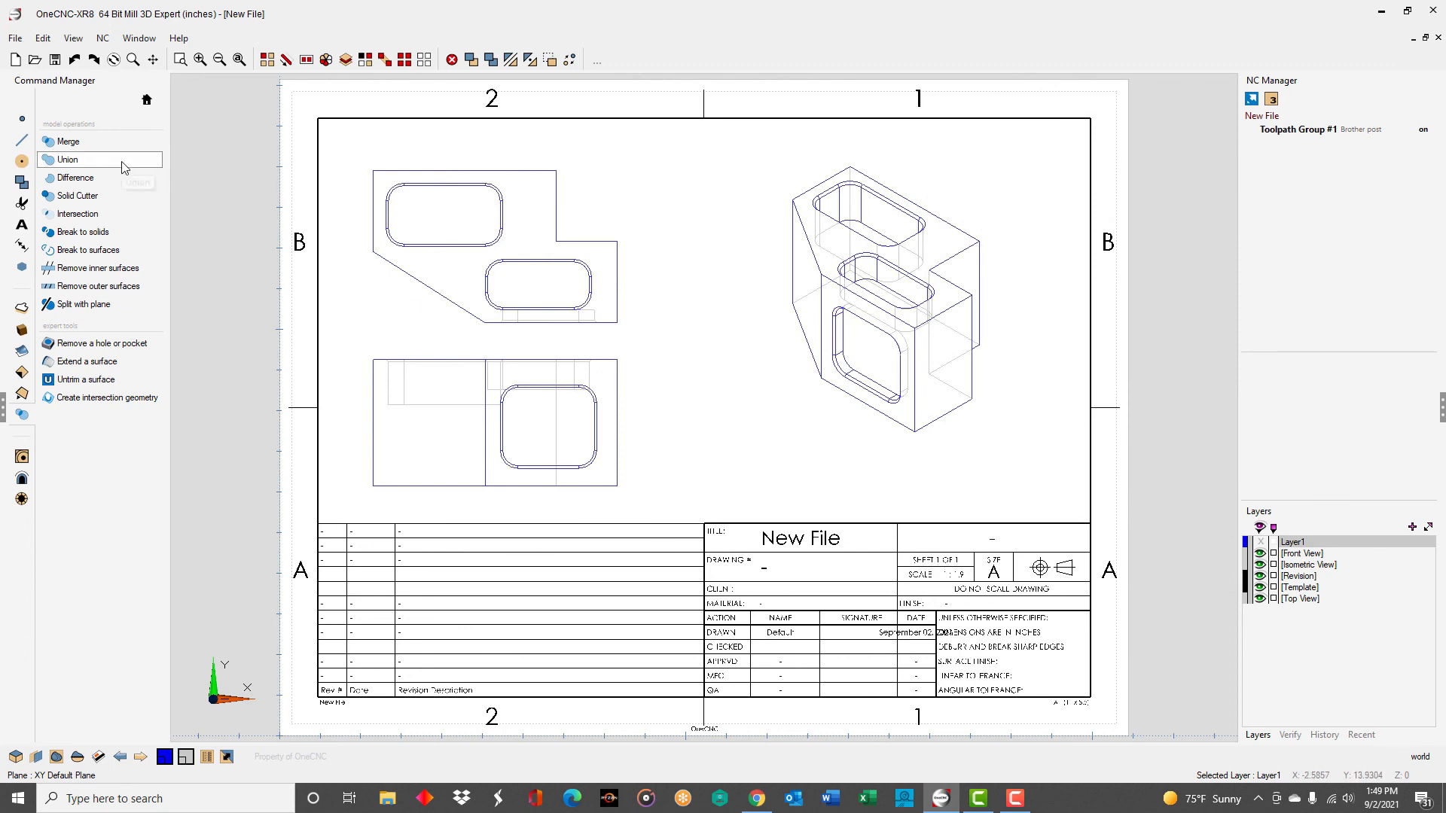
Add a vertical dimension for the corner notch's depth in the Top View, placed to the right of the view, keeping the default format
left_click(23, 248)
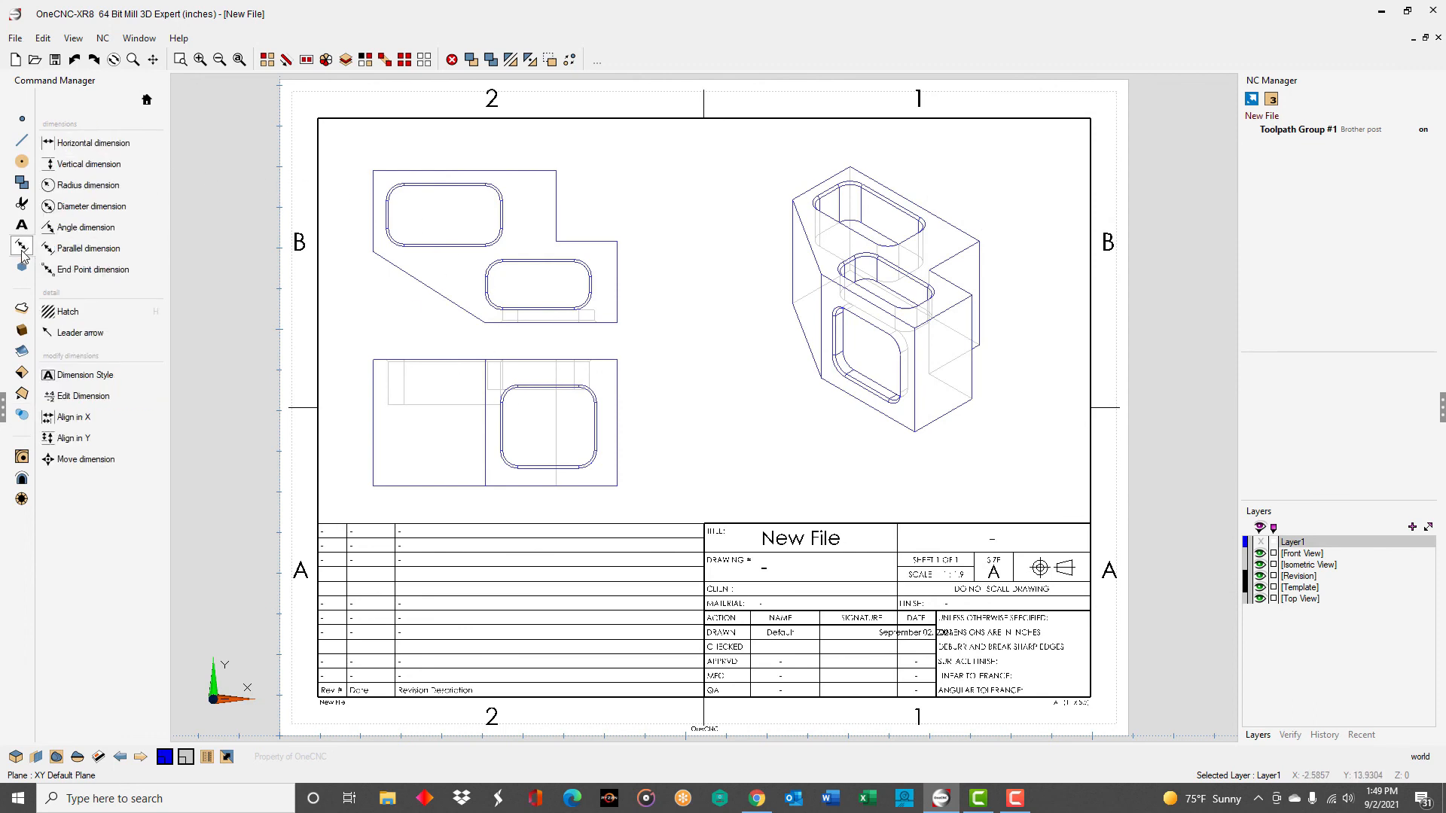
left_click(107, 166)
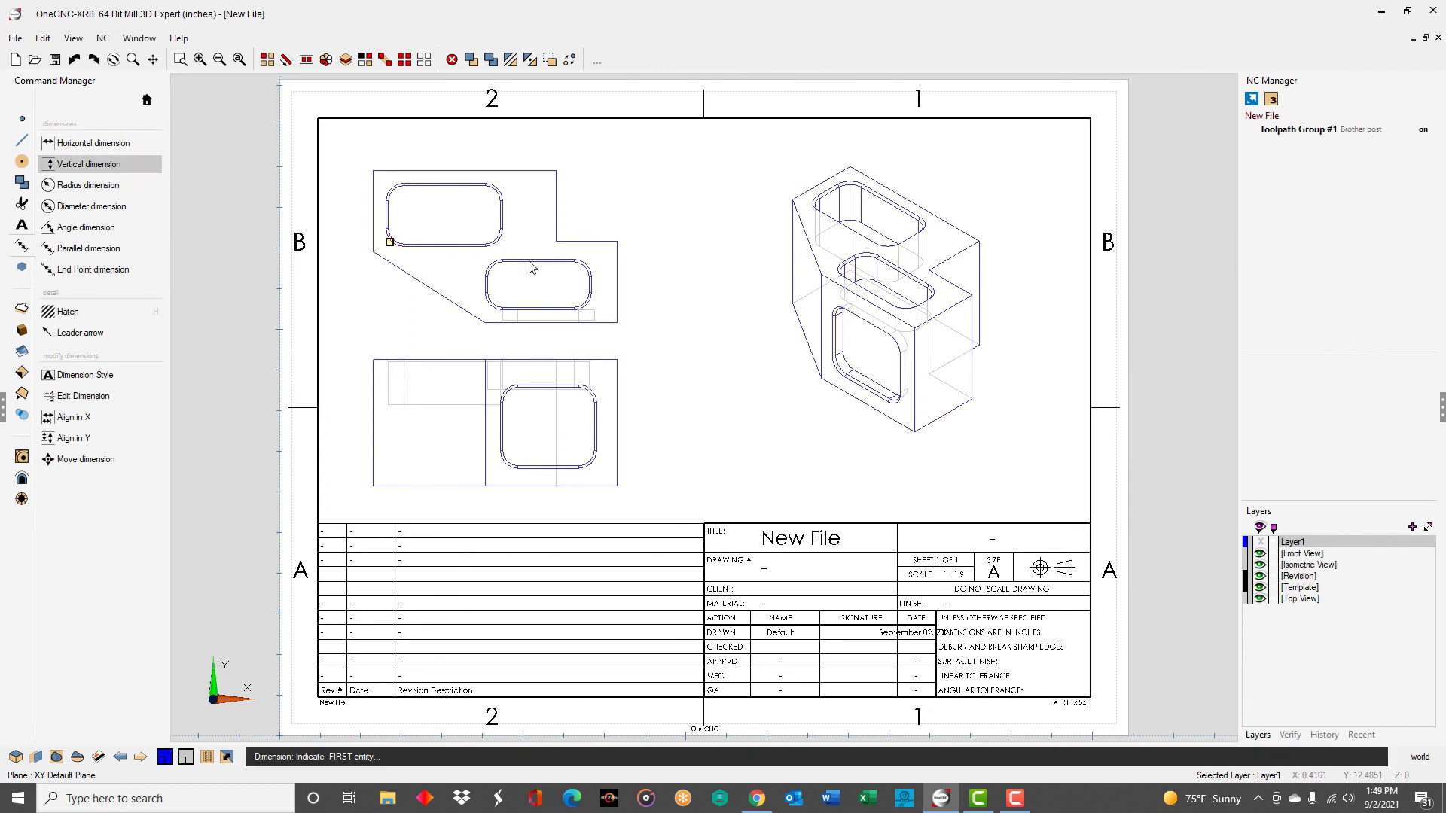
left_click(551, 172)
left_click(573, 240)
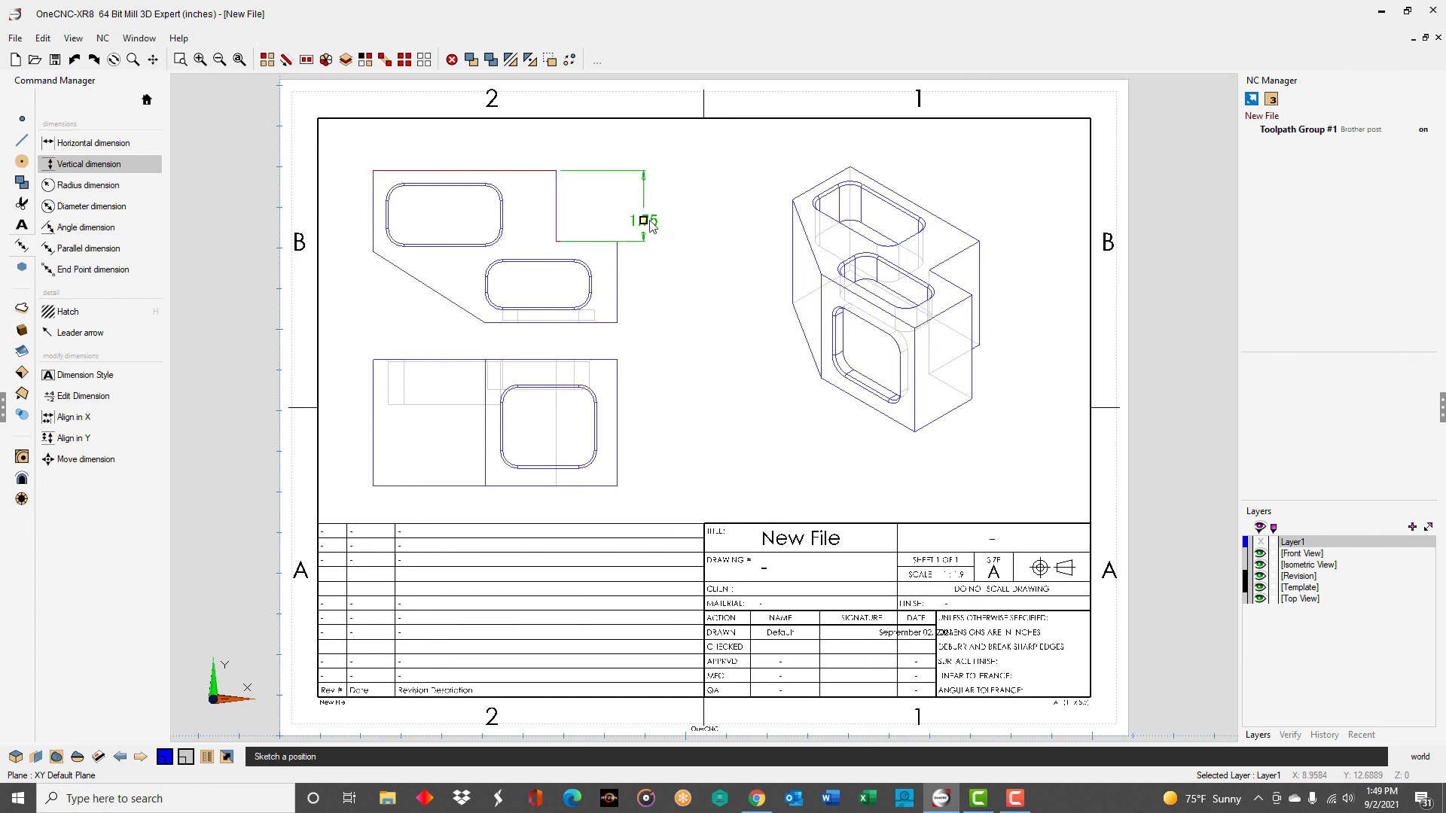
left_click(651, 209)
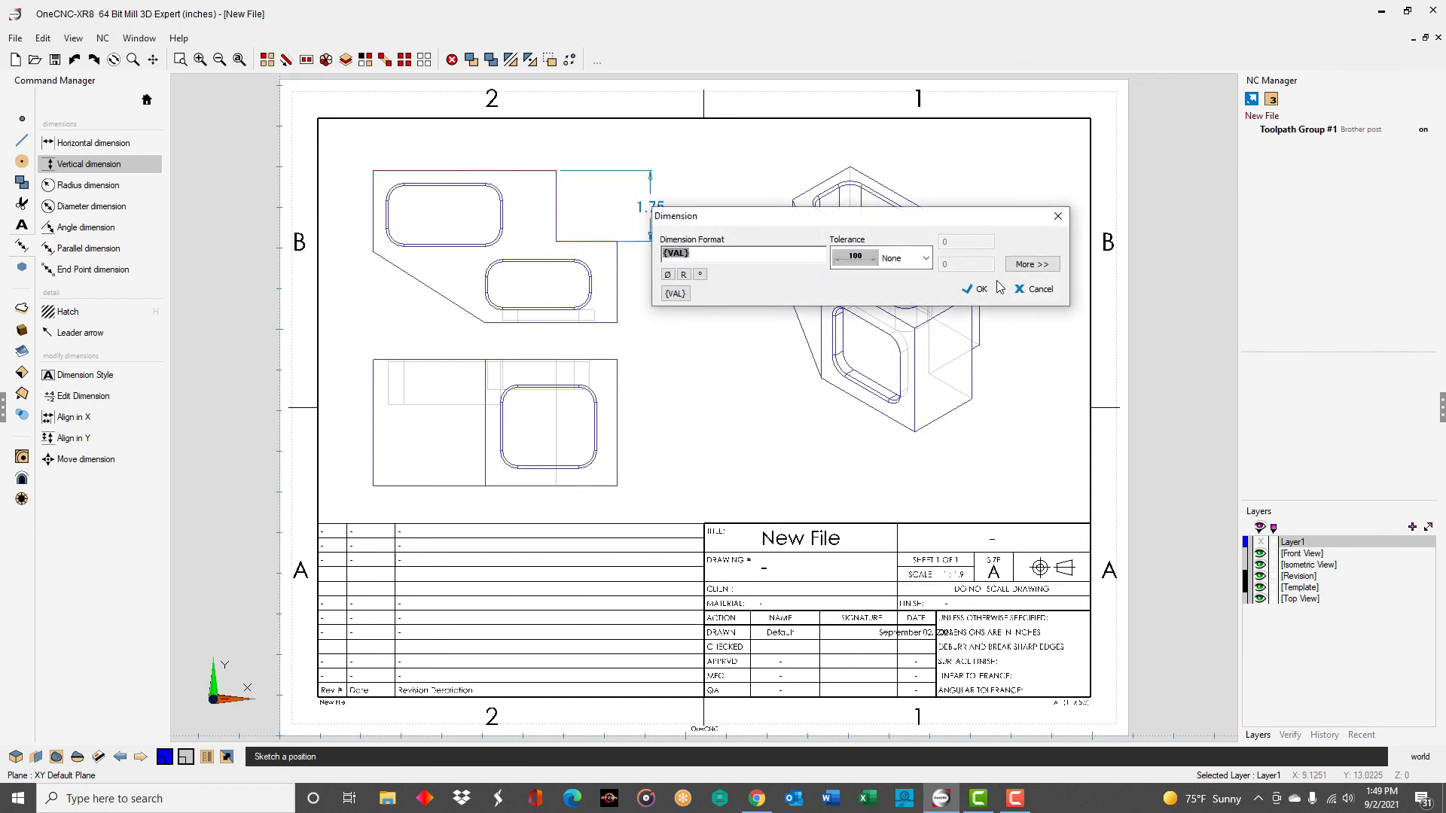
left_click(980, 292)
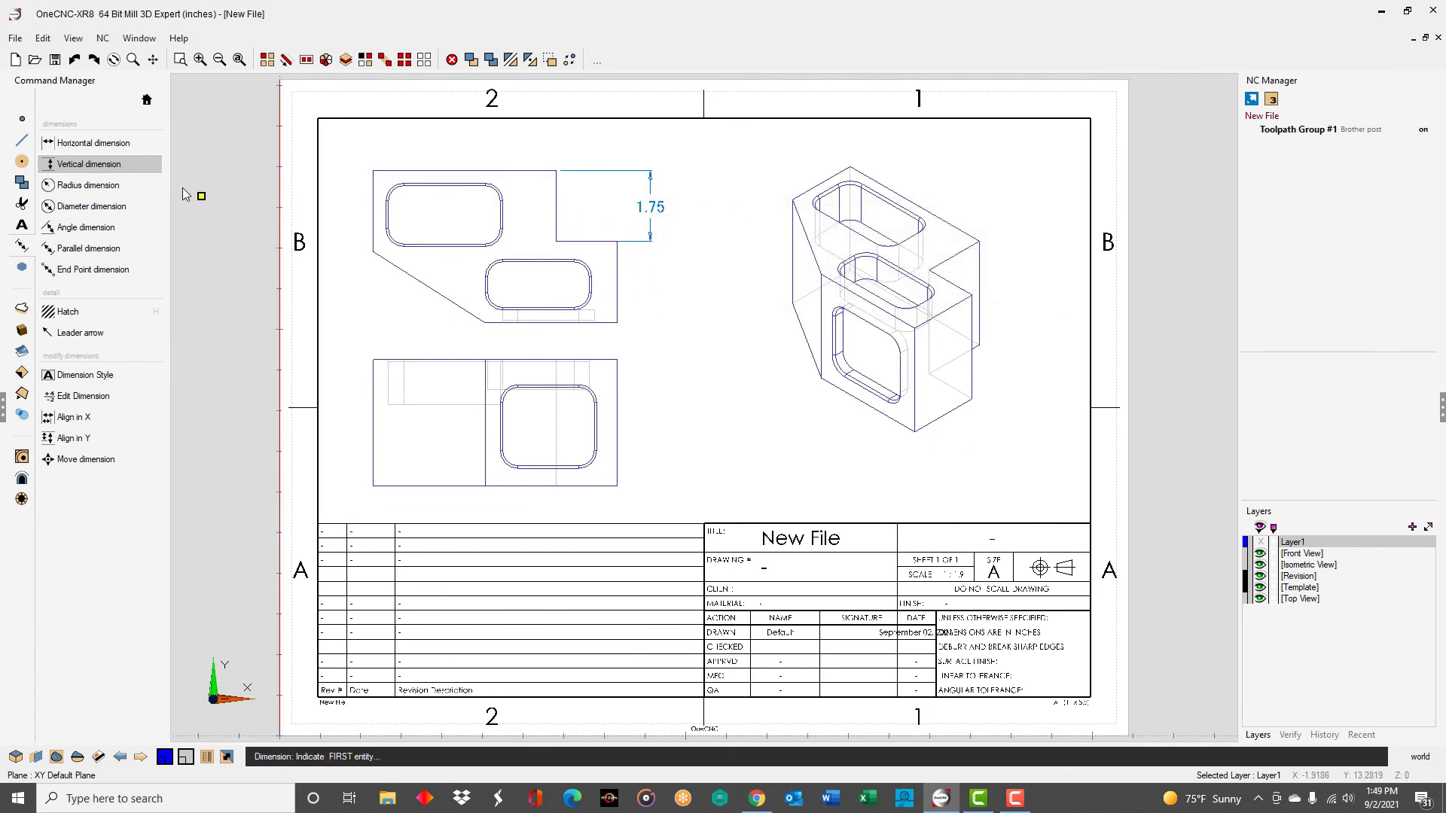
Add a horizontal dimension above the Top View from the block's left edge to the notch's vertical edge, with no tolerance
left_click(86, 148)
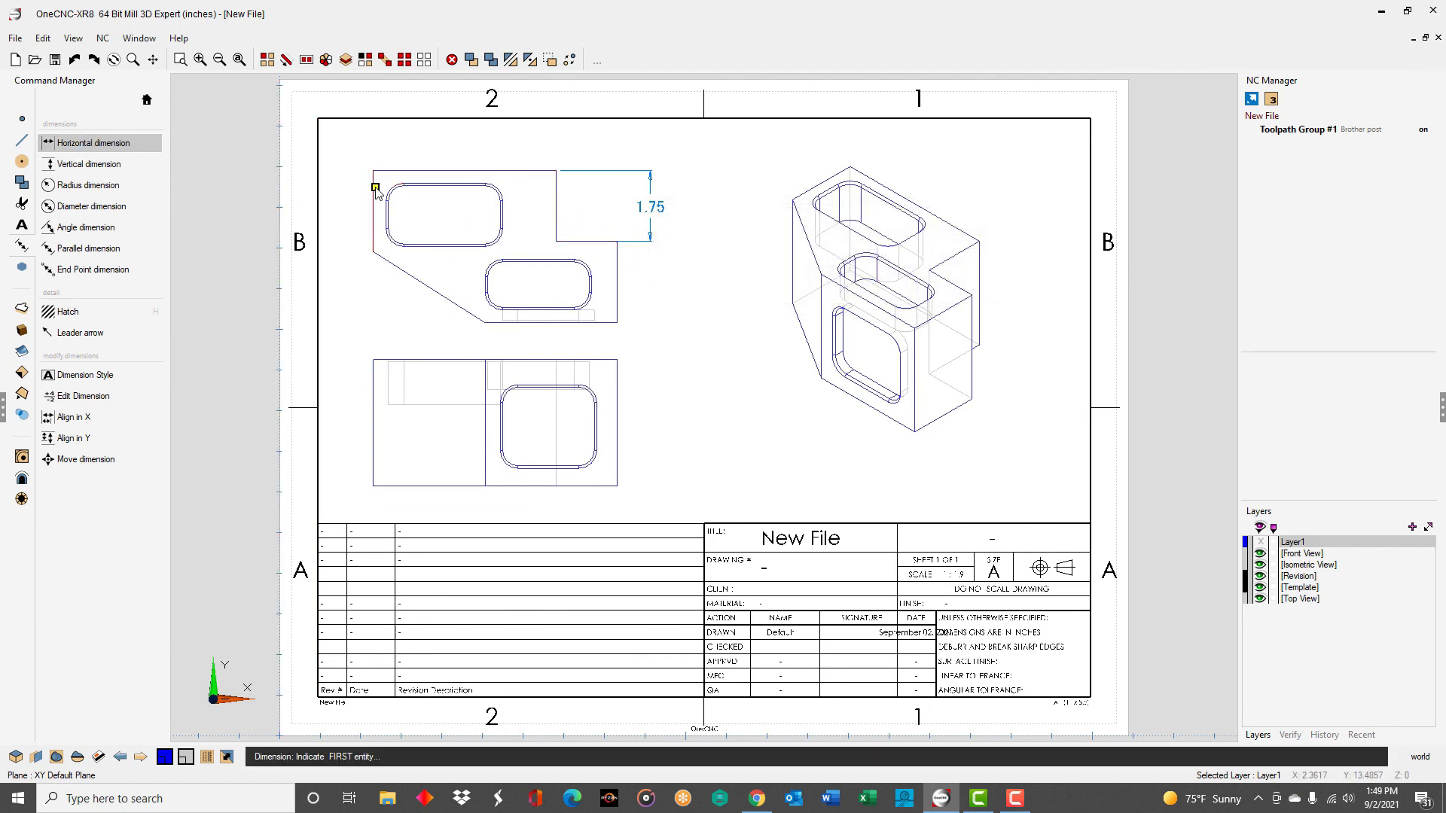
left_click(545, 183)
left_click(555, 186)
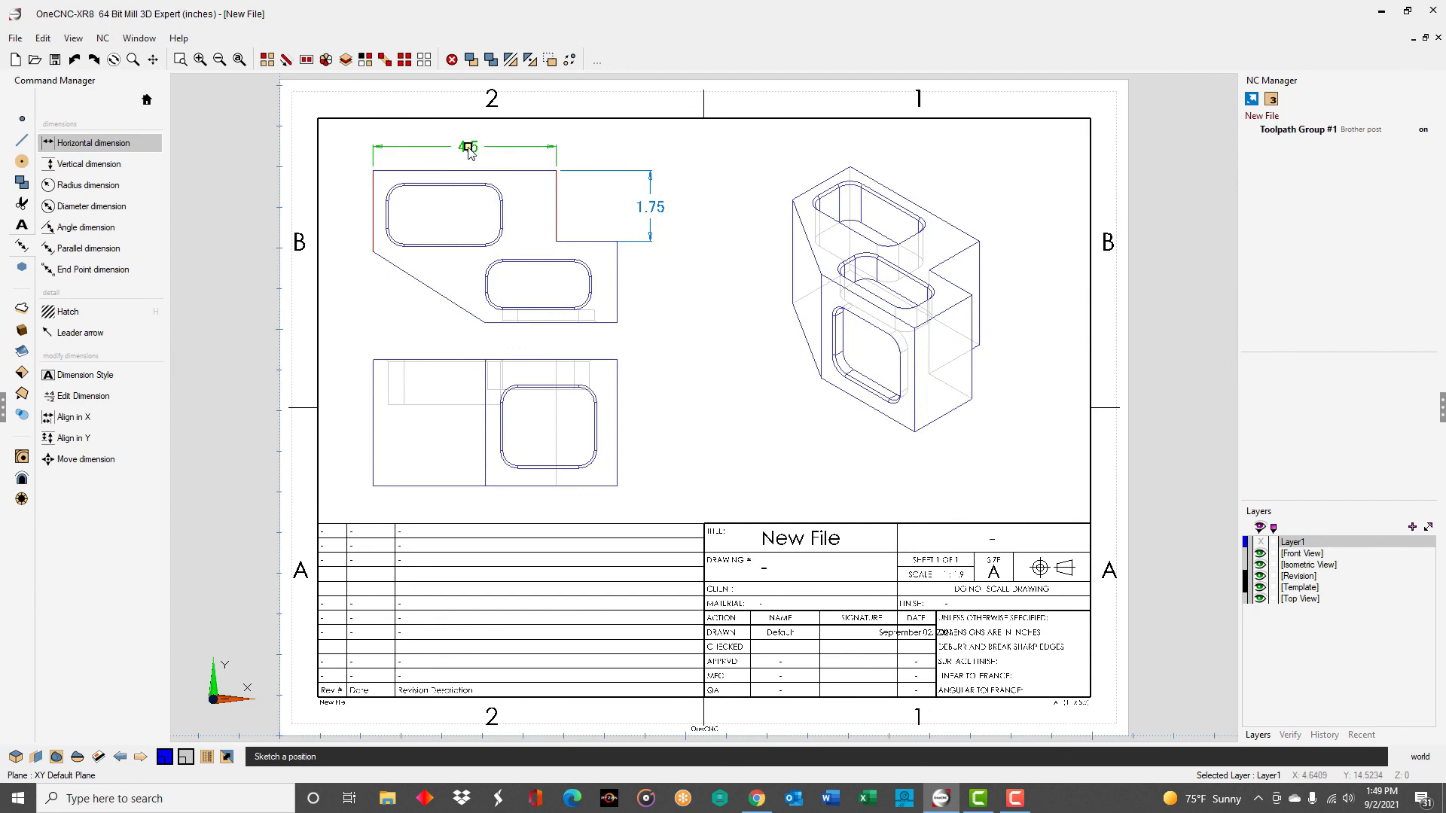
left_click(608, 256)
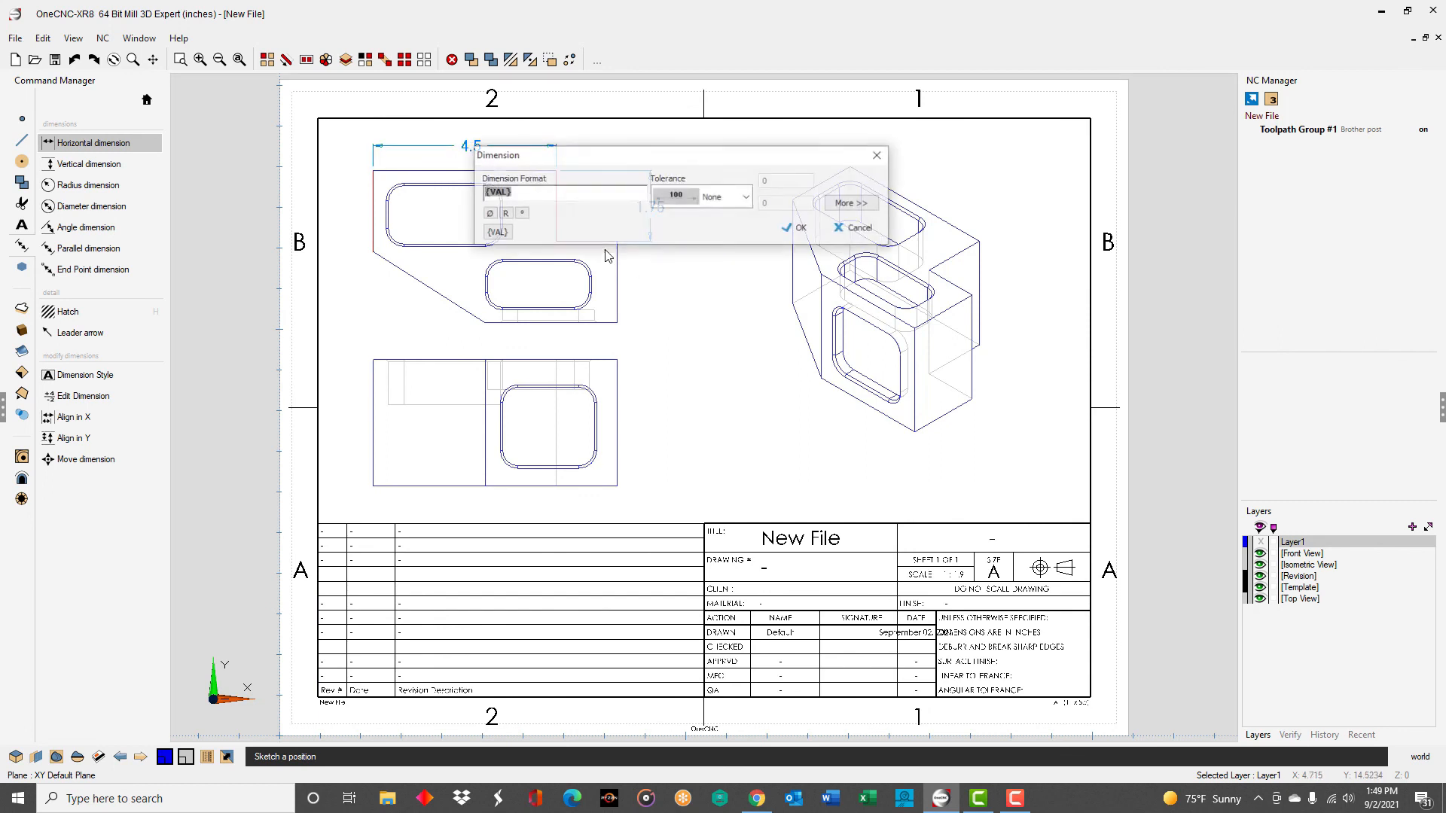
left_click(801, 230)
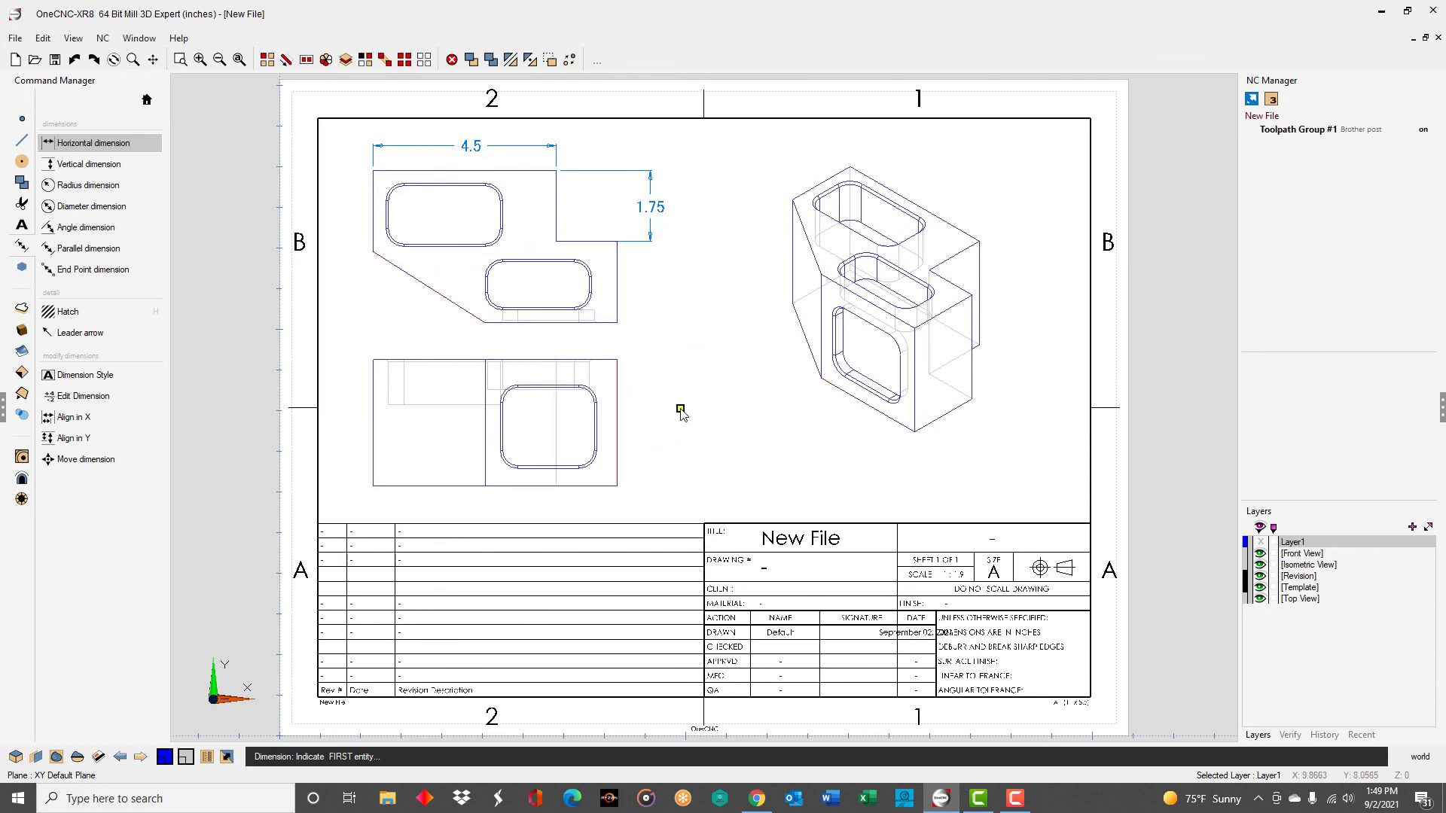
Add a radius dimension to the larger pocket's lower-left corner arc in the Top View, placing its label outside the slanted edge
left_click(83, 186)
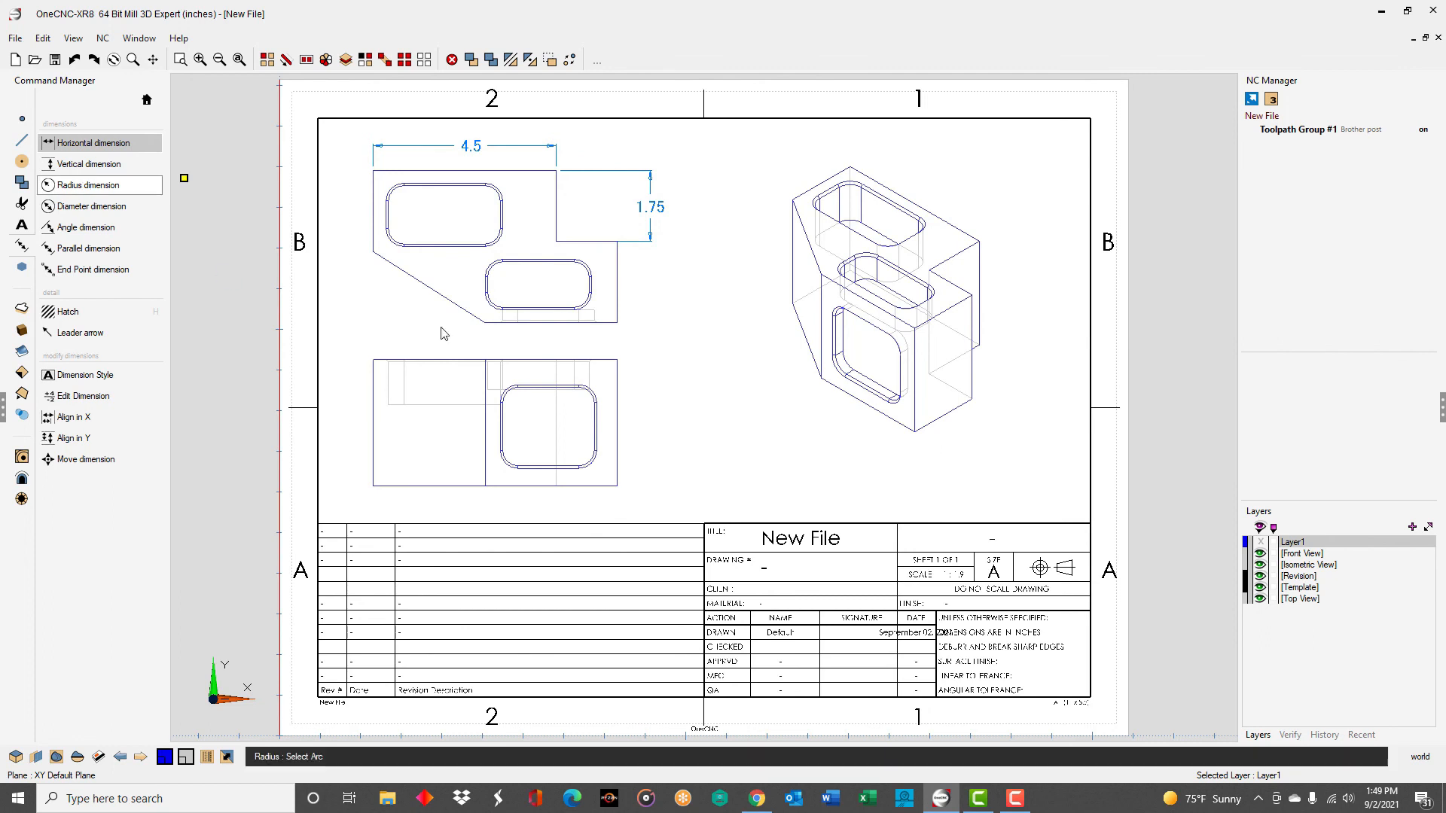
left_click(393, 240)
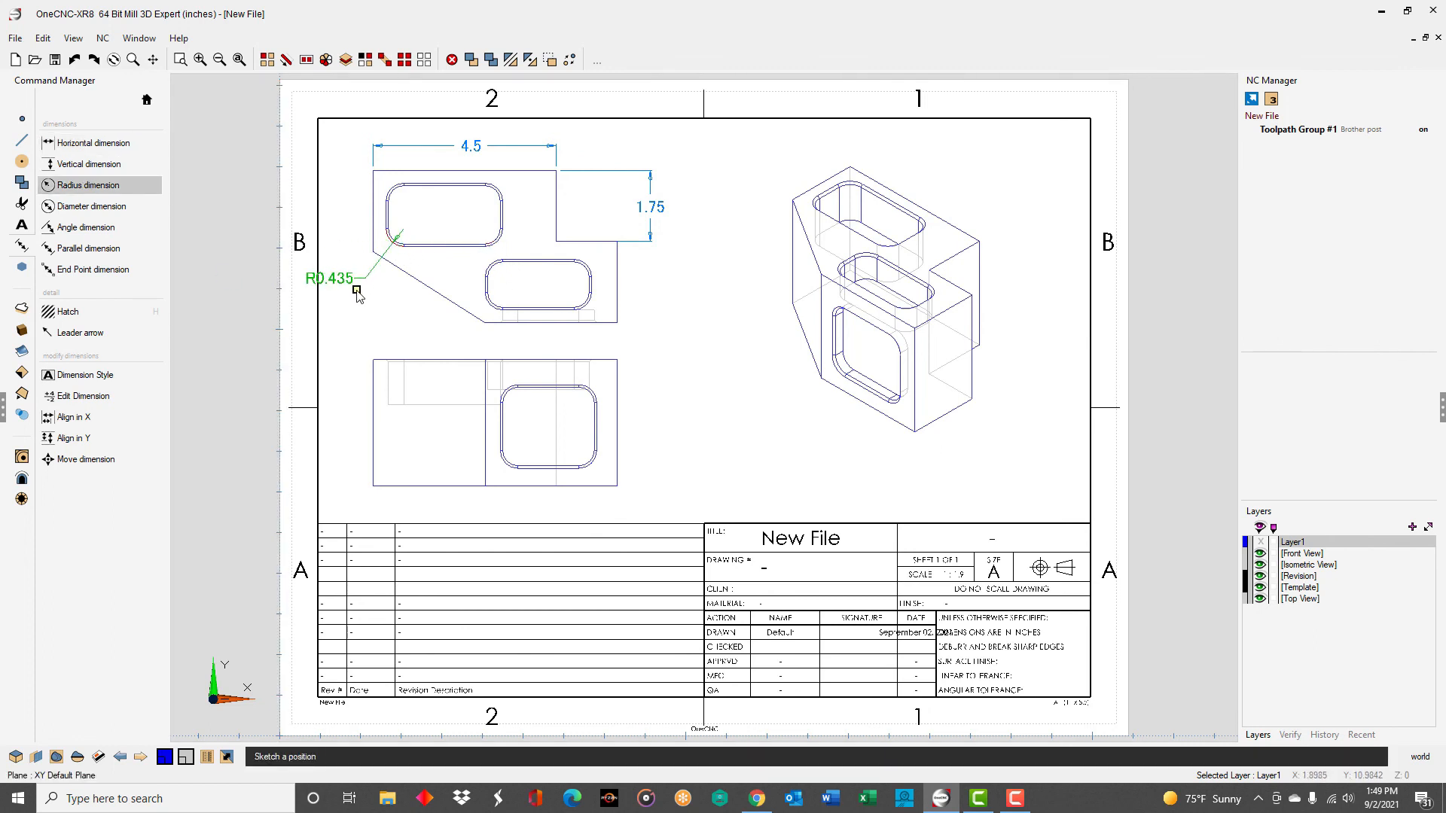
left_click(389, 316)
right_click(449, 322)
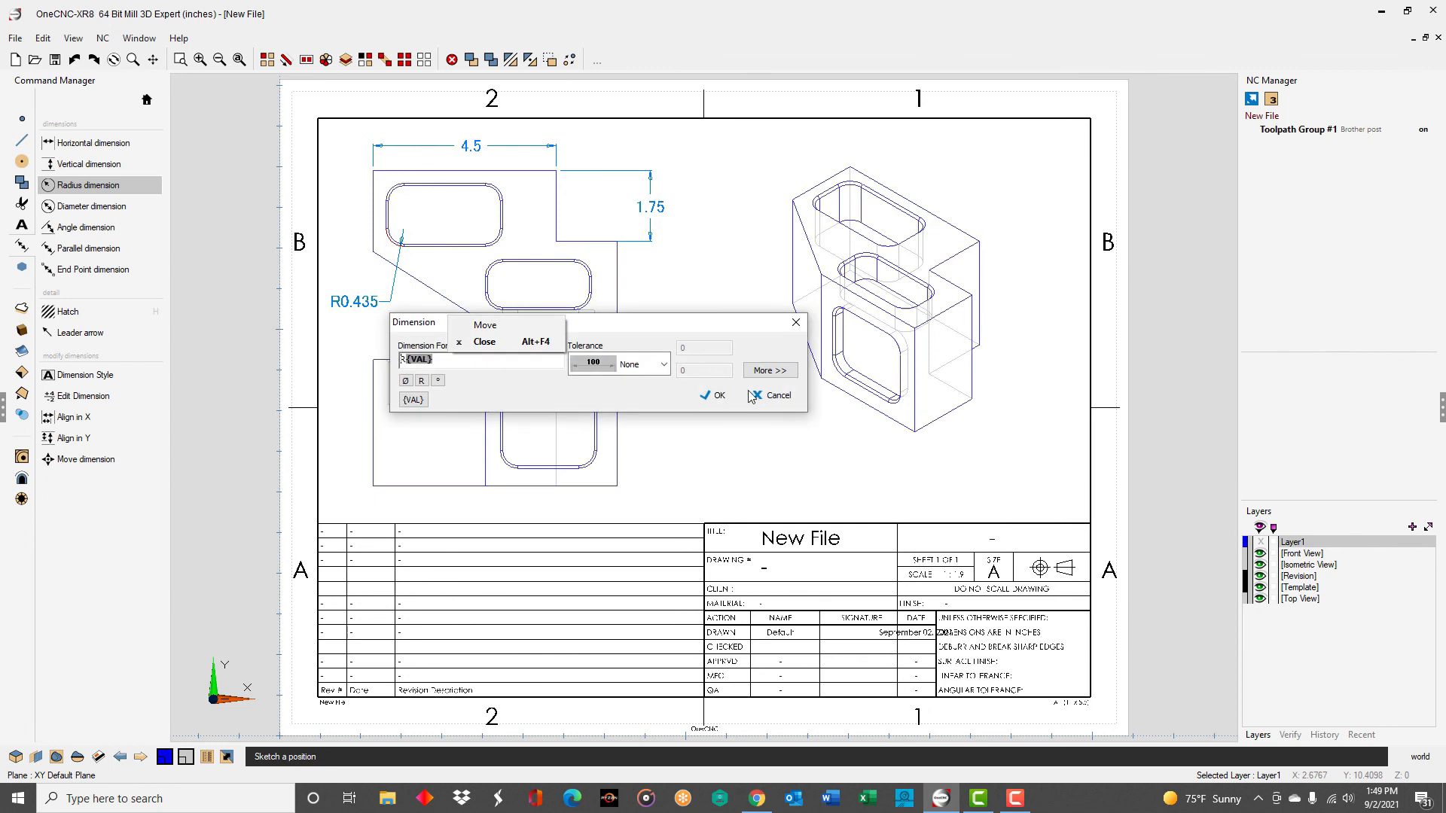
left_click(718, 397)
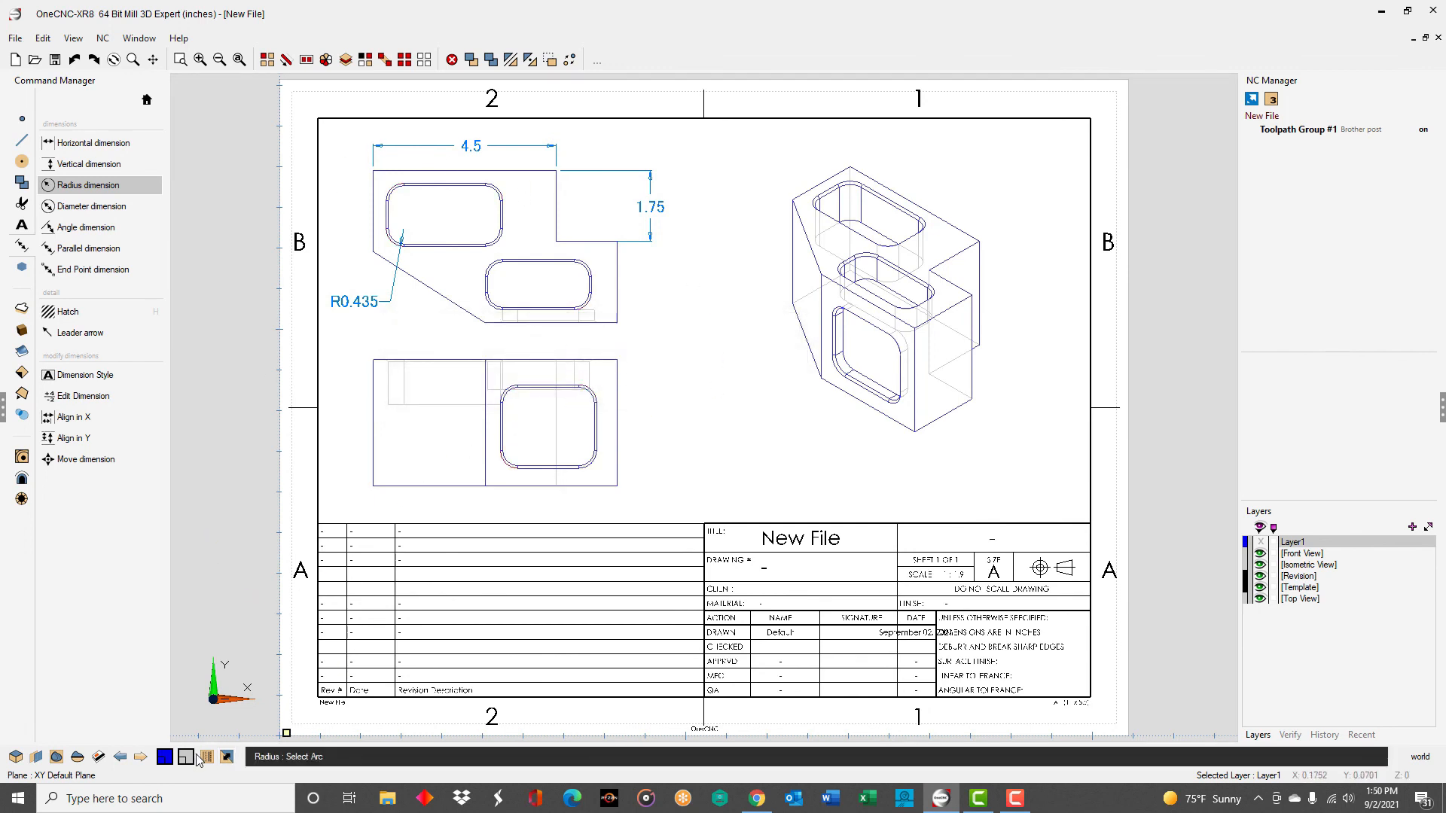
End the radius dimensioning and switch from the drawing page back to the 3D block in model space
left_click(143, 760)
left_click(141, 759)
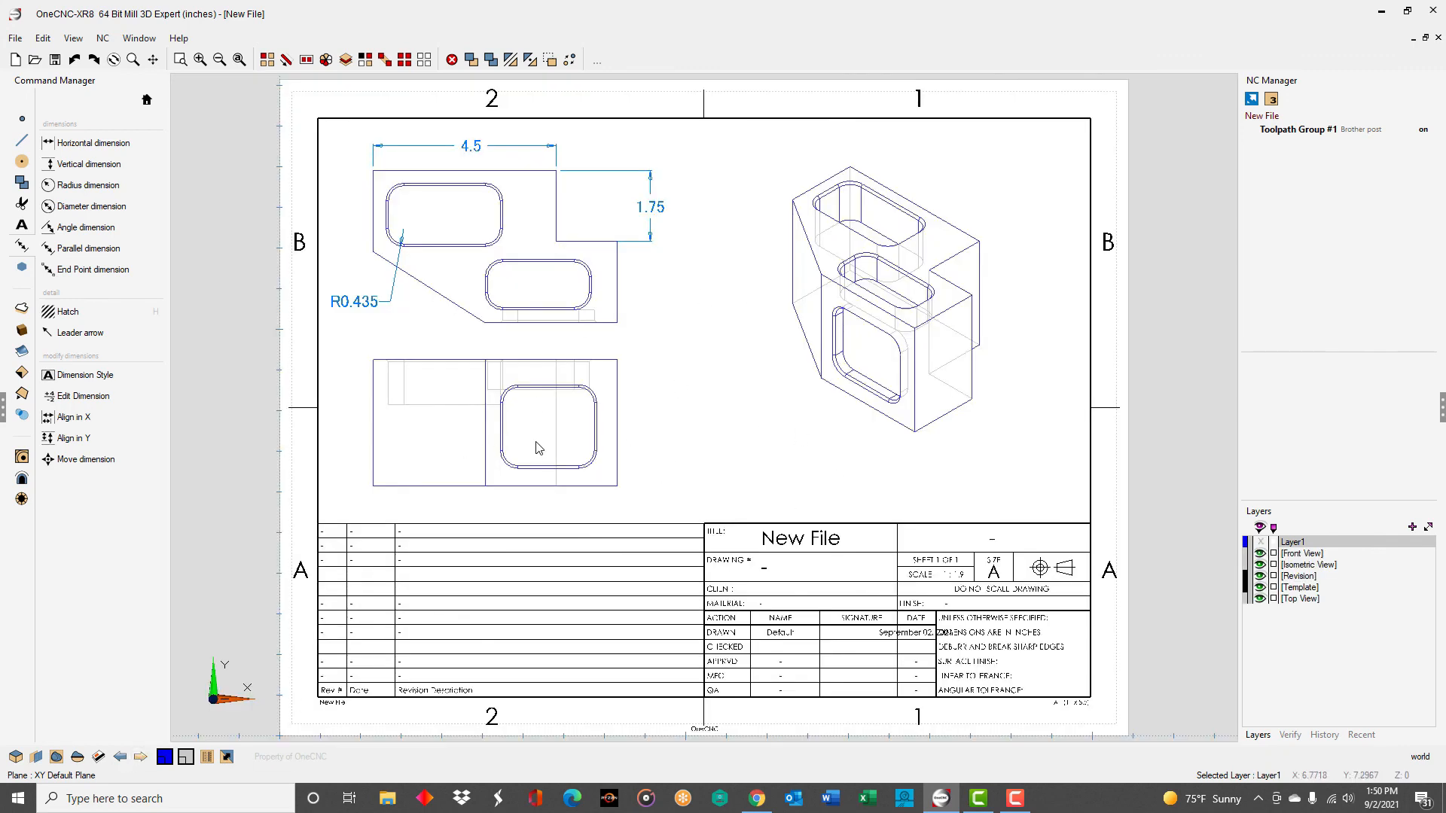
left_click(120, 759)
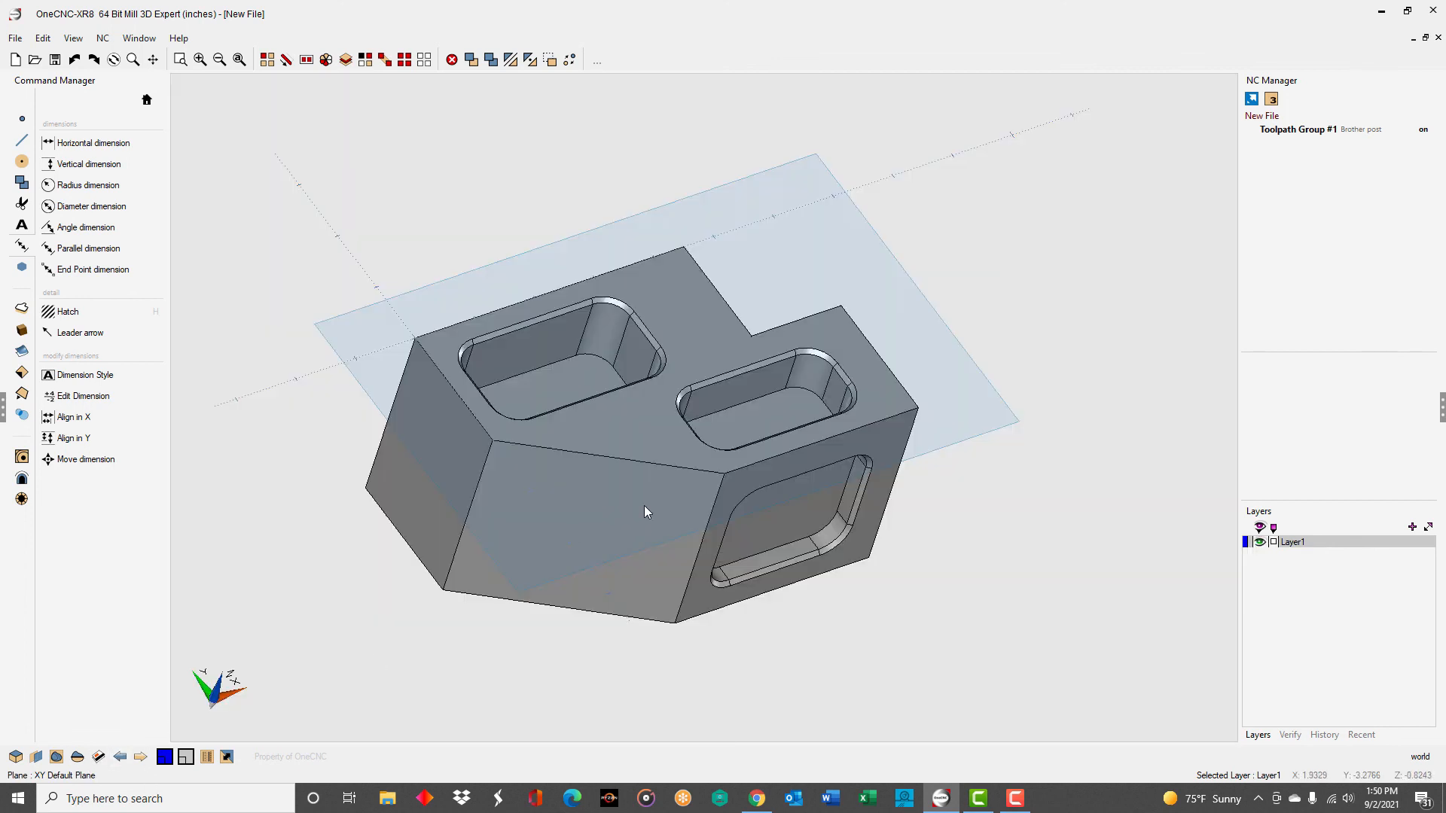